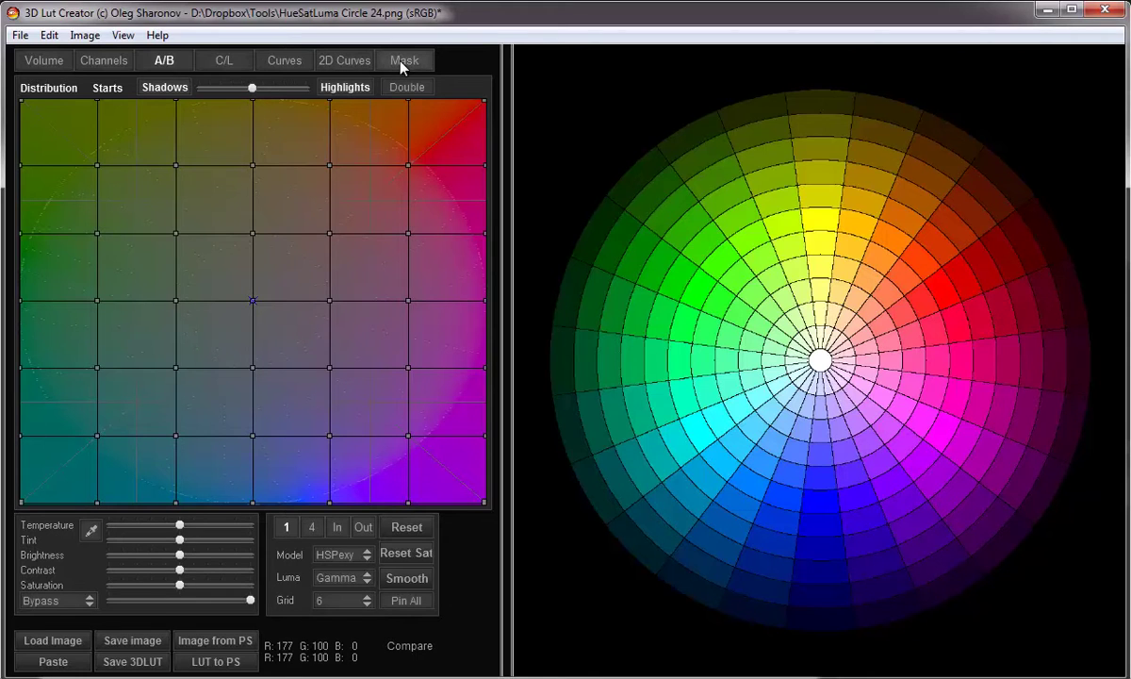
Reduce the colour wheel's saturation to the minimum and enable the Red channel mask
left_click_drag(181, 585, 109, 587)
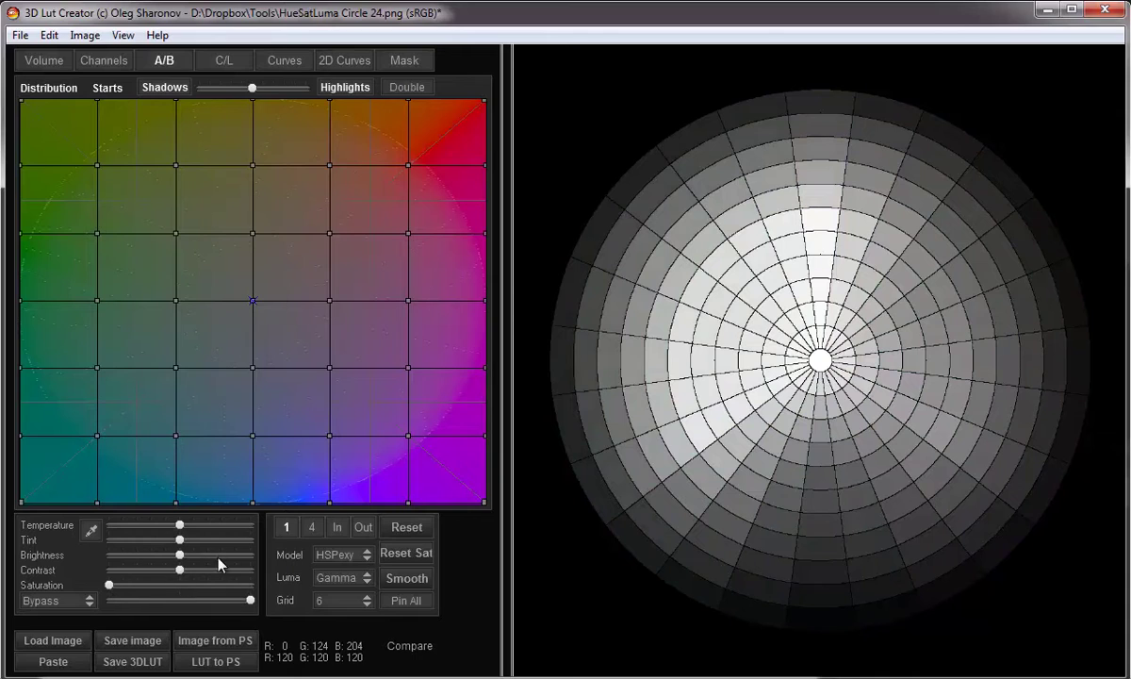
left_click(405, 60)
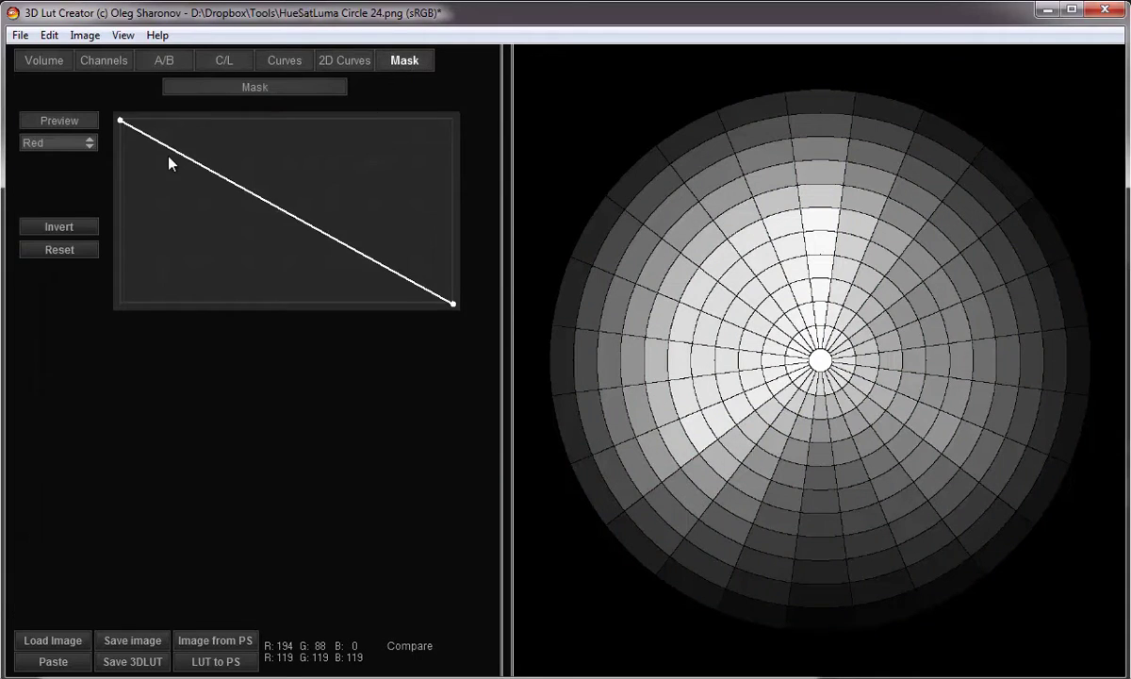
left_click(233, 87)
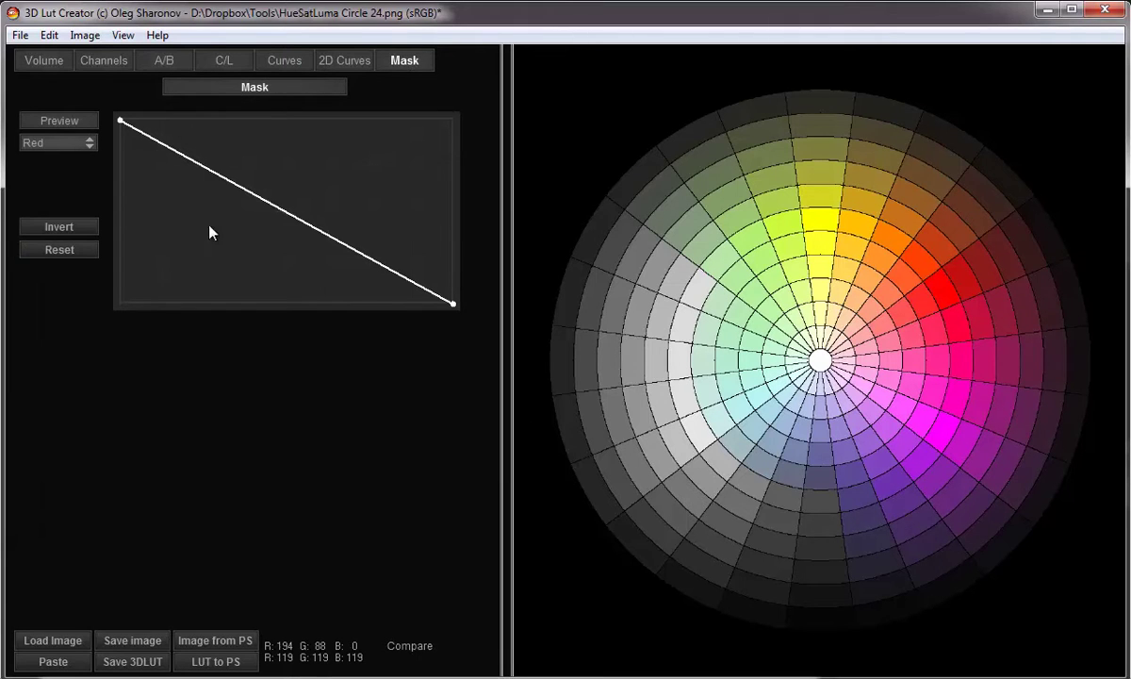
left_click(88, 142)
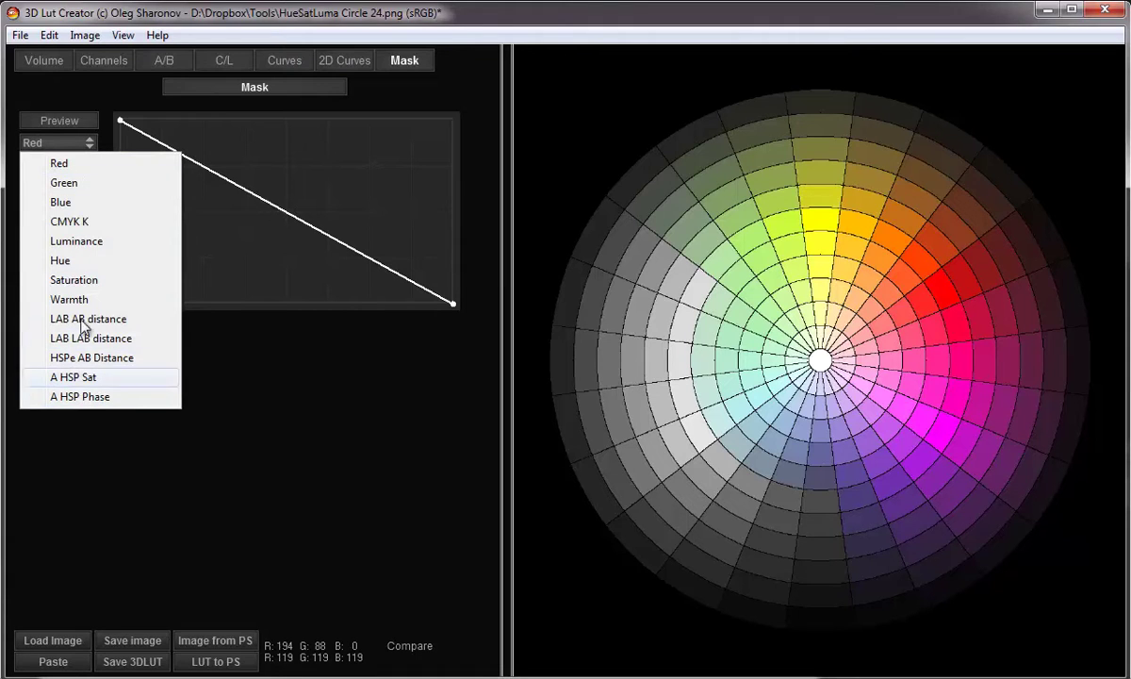
left_click(129, 90)
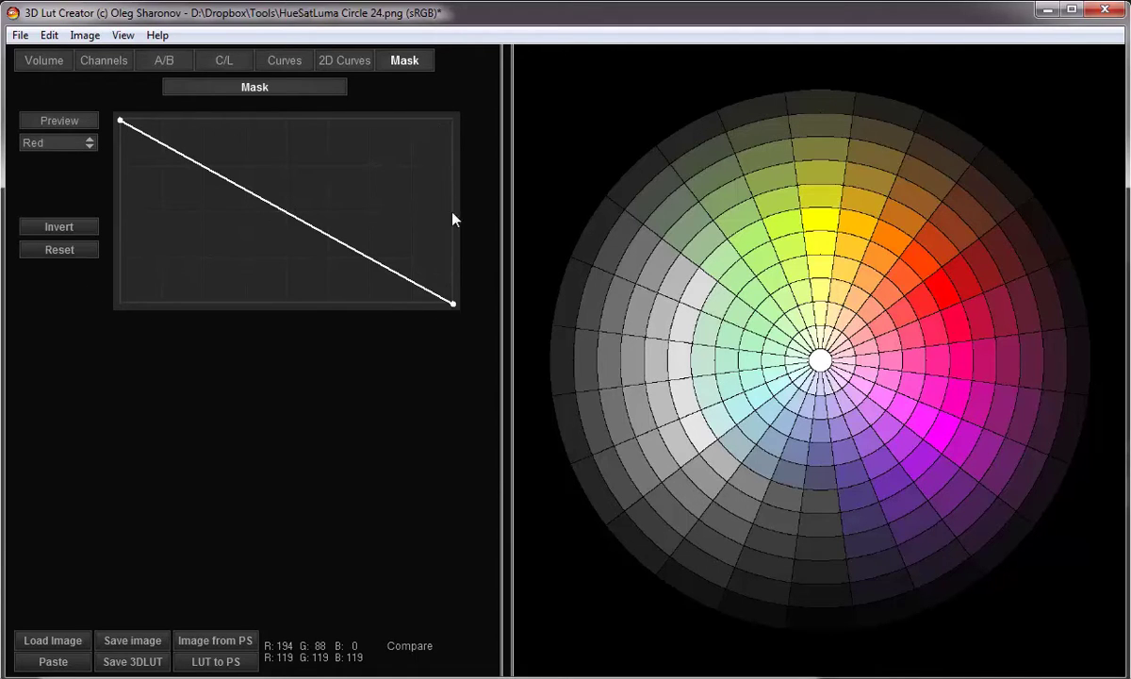
Flatten the Red mask curve at output 255, and after that at output 0
left_click_drag(454, 305, 462, 107)
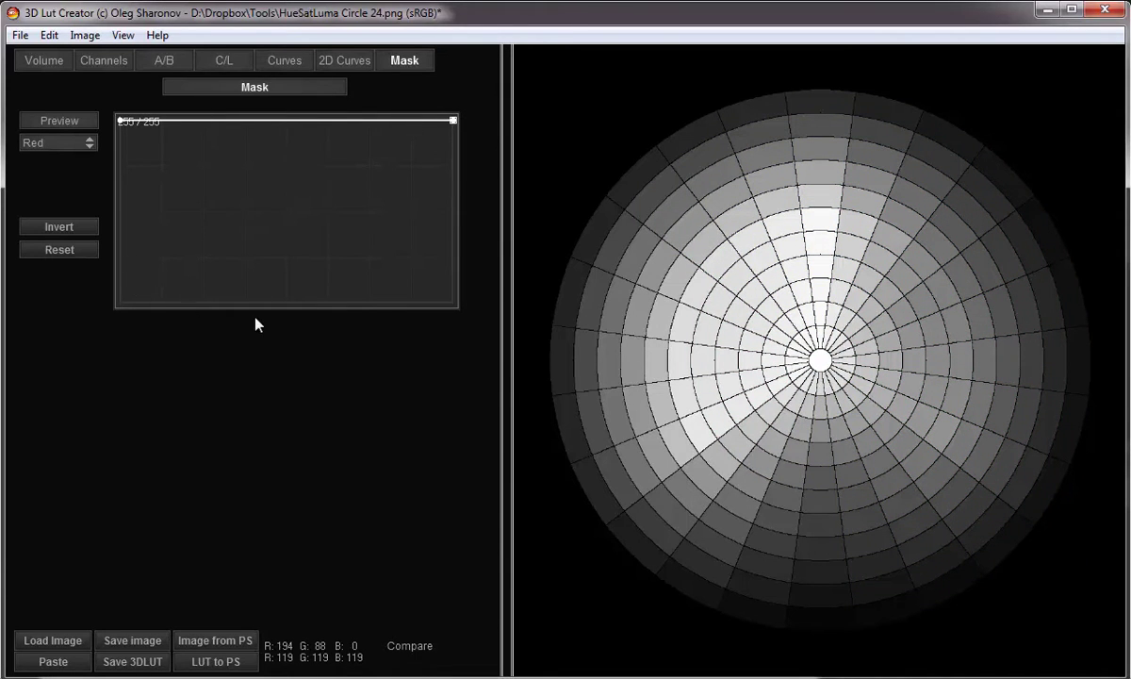
left_click_drag(120, 123, 120, 301)
left_click_drag(454, 123, 457, 324)
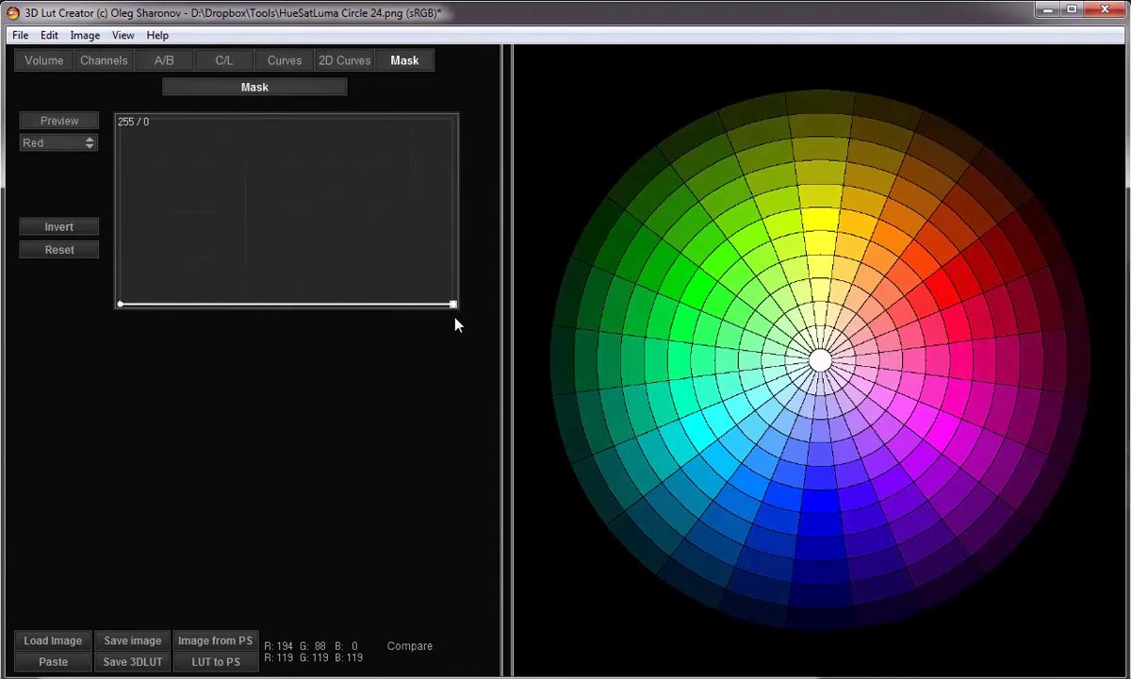
Set the Red mask curve to rise linearly from 0 to 255 and check the mask in preview
left_click(75, 121)
left_click(68, 121)
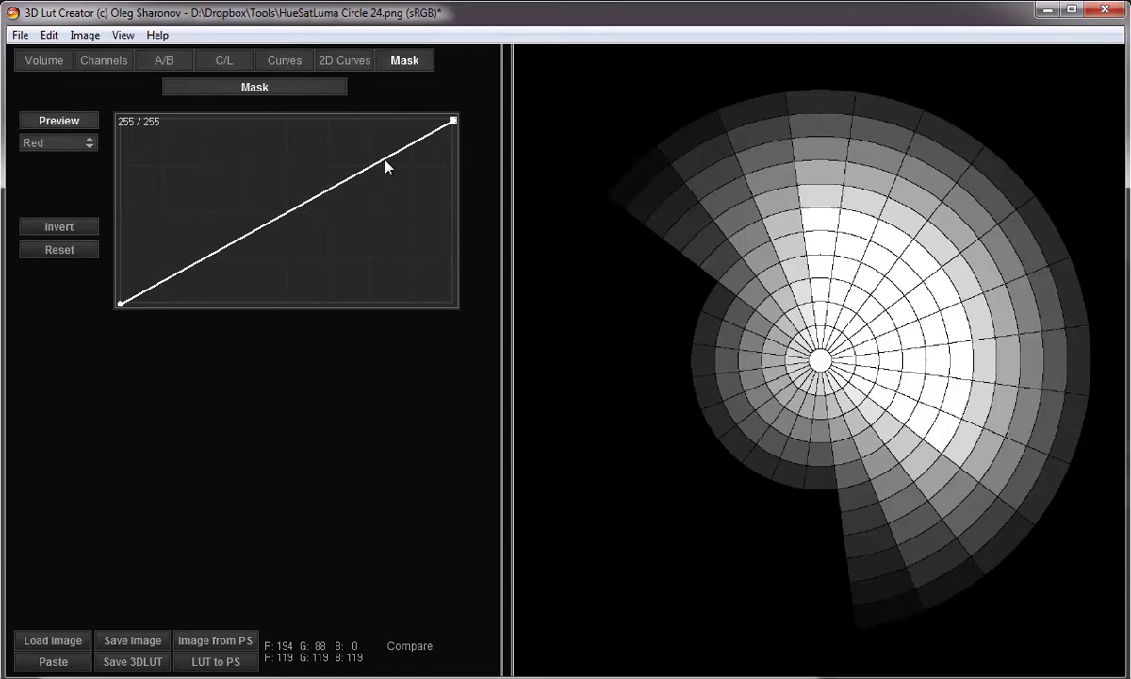
left_click(901, 223)
left_click(901, 223)
left_click(66, 117)
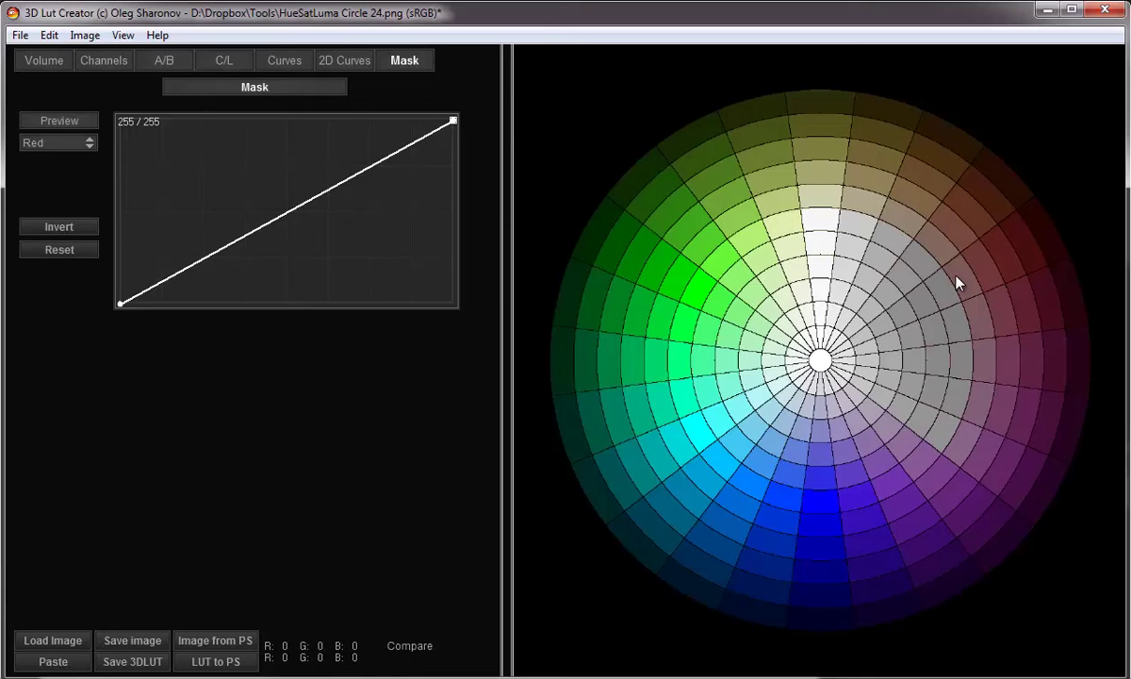
Compare the Red-masked colour wheel with the original several times and return to the mask preview
key("space")
key("space")
key("space")
key("space")
left_click(58, 227)
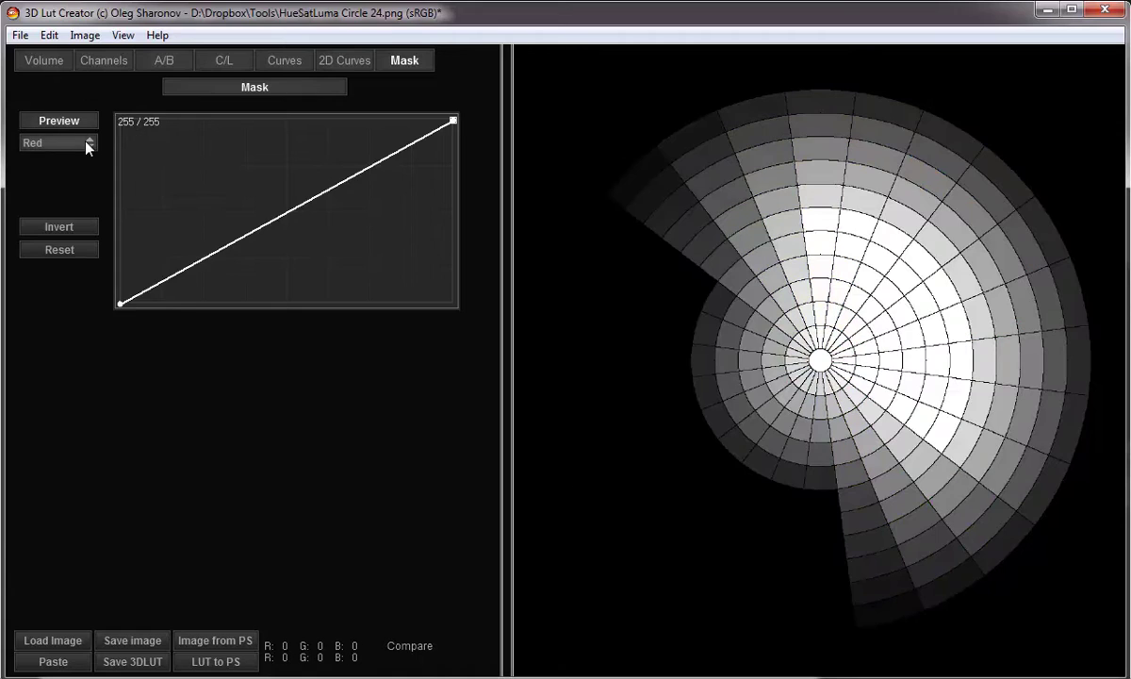
Cycle the mask channel through Green, Blue and CMYK K to examine each mask's preview
left_click(85, 142)
left_click(81, 184)
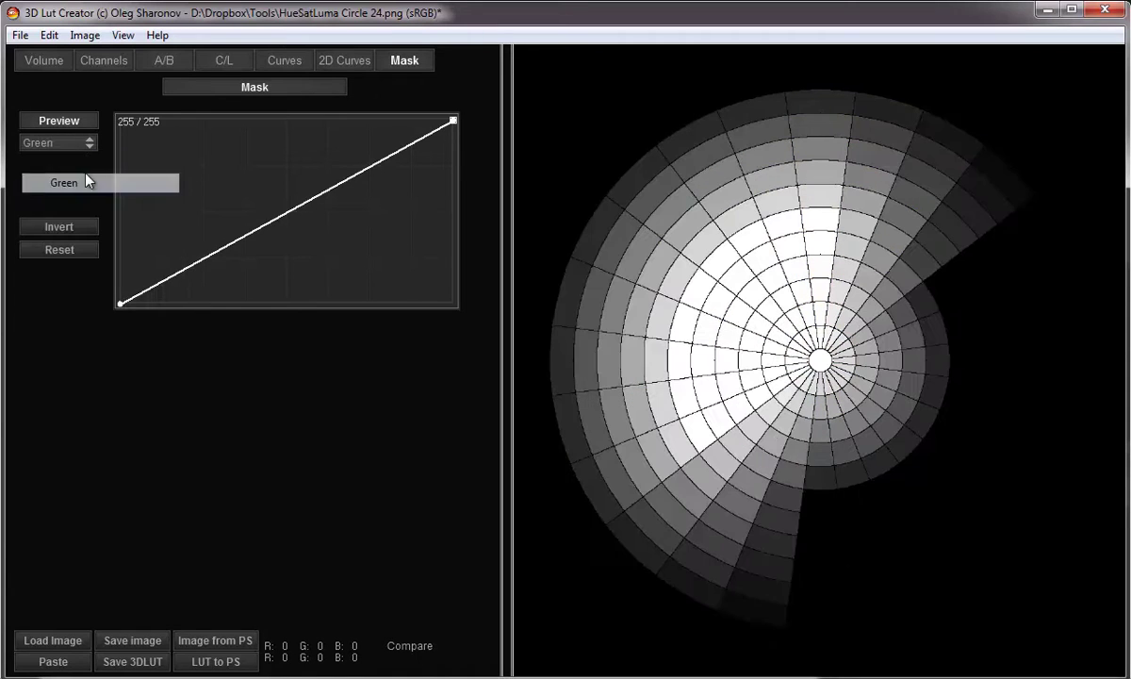
left_click(86, 142)
left_click(77, 204)
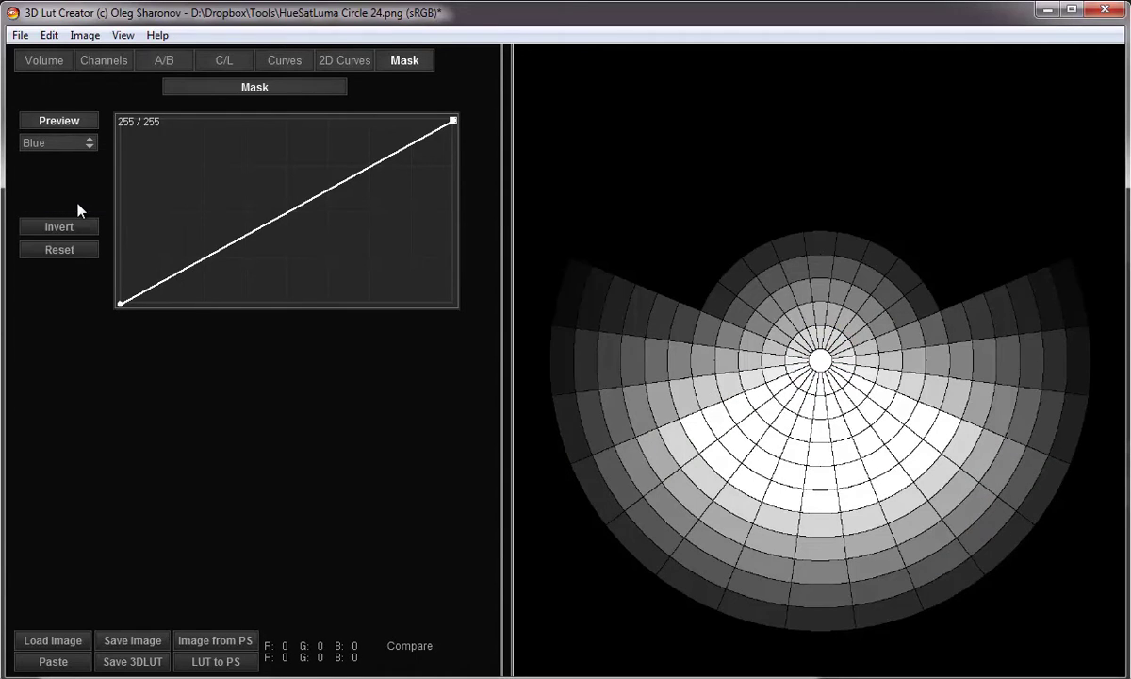
left_click(86, 143)
left_click(83, 223)
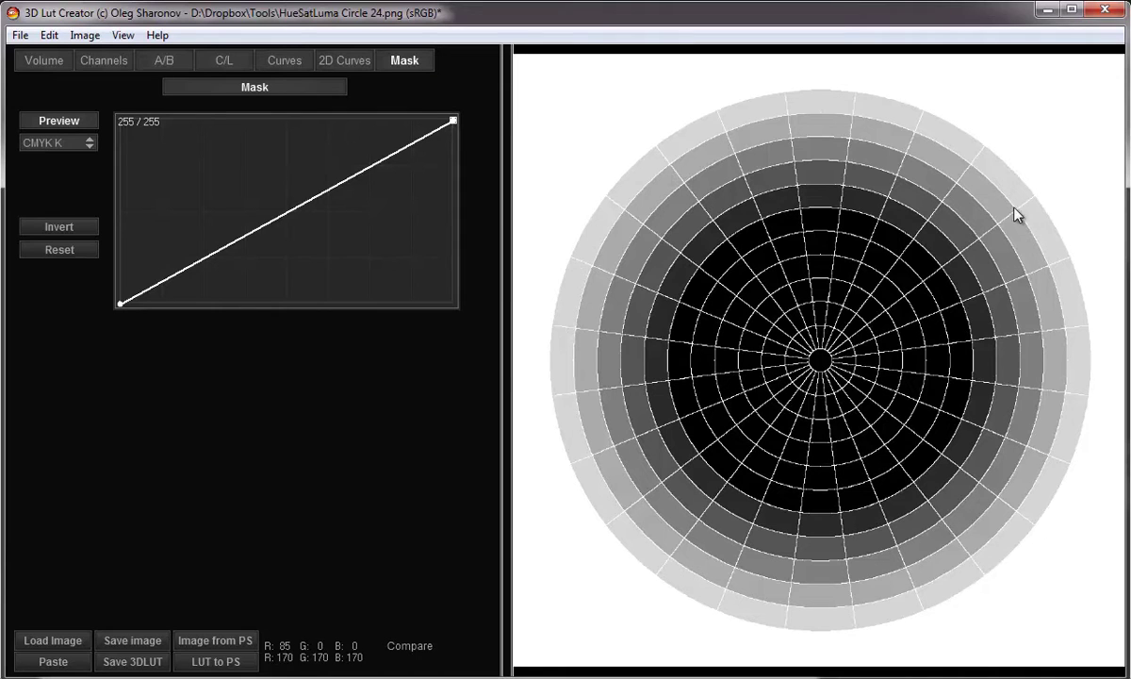
Base the mask on Luminance, shape its curve into a midtone plateau between 63/0 and 154/255 with a falloff, and preview it
left_click(77, 142)
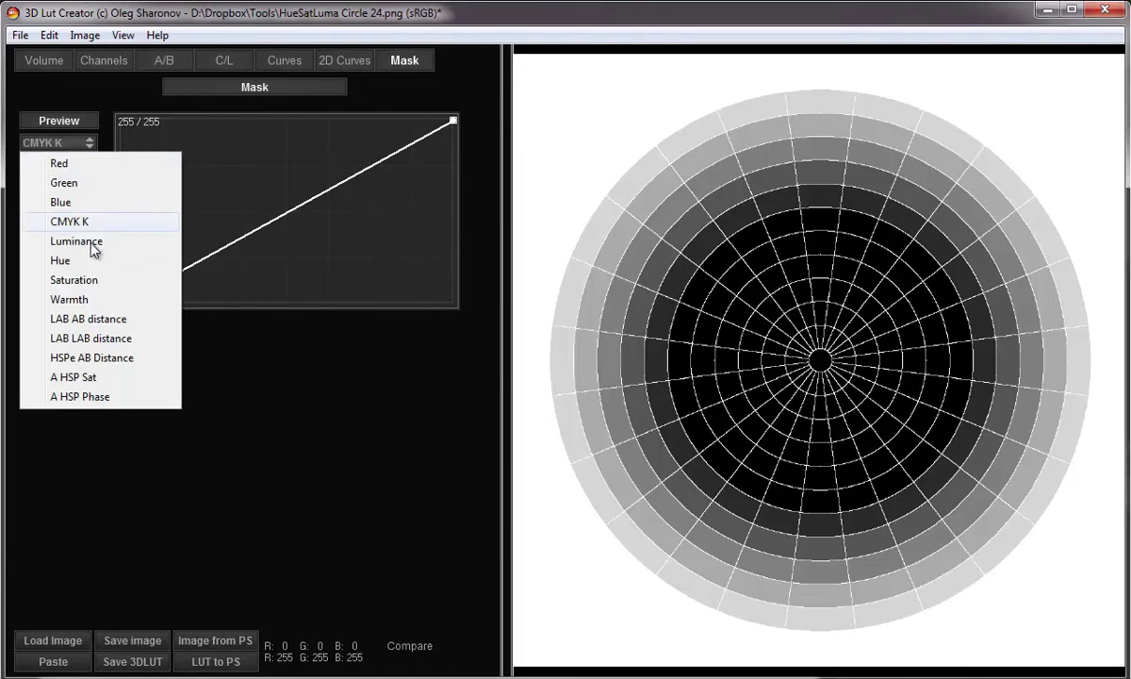
left_click(93, 247)
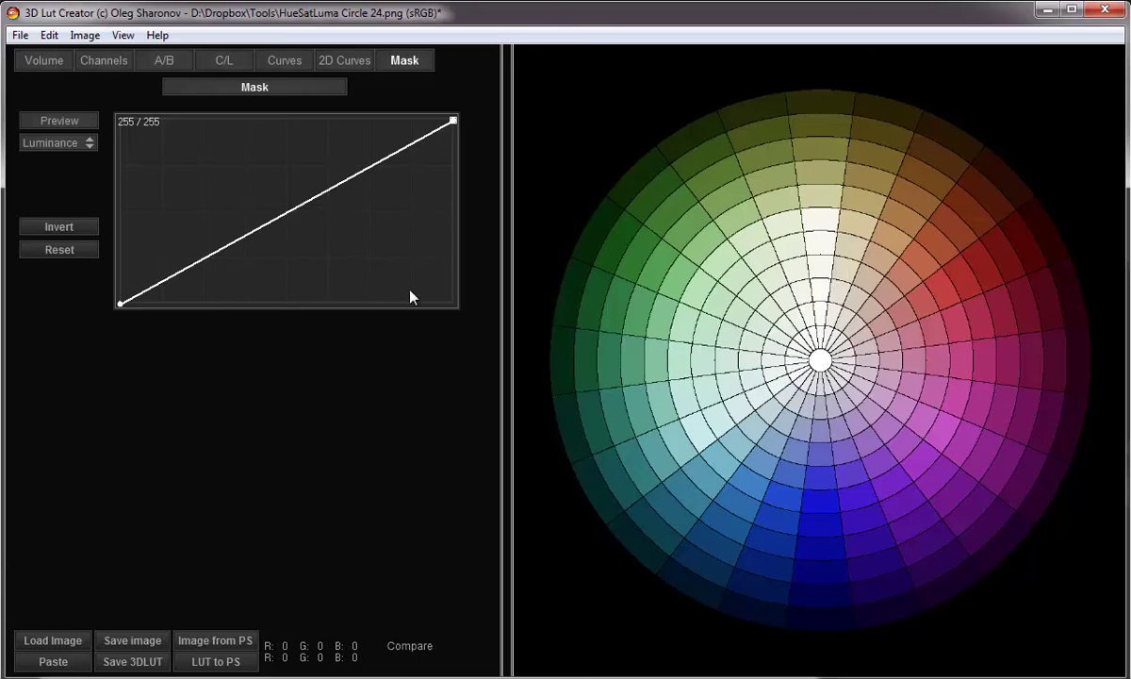
left_click_drag(299, 217, 245, 115)
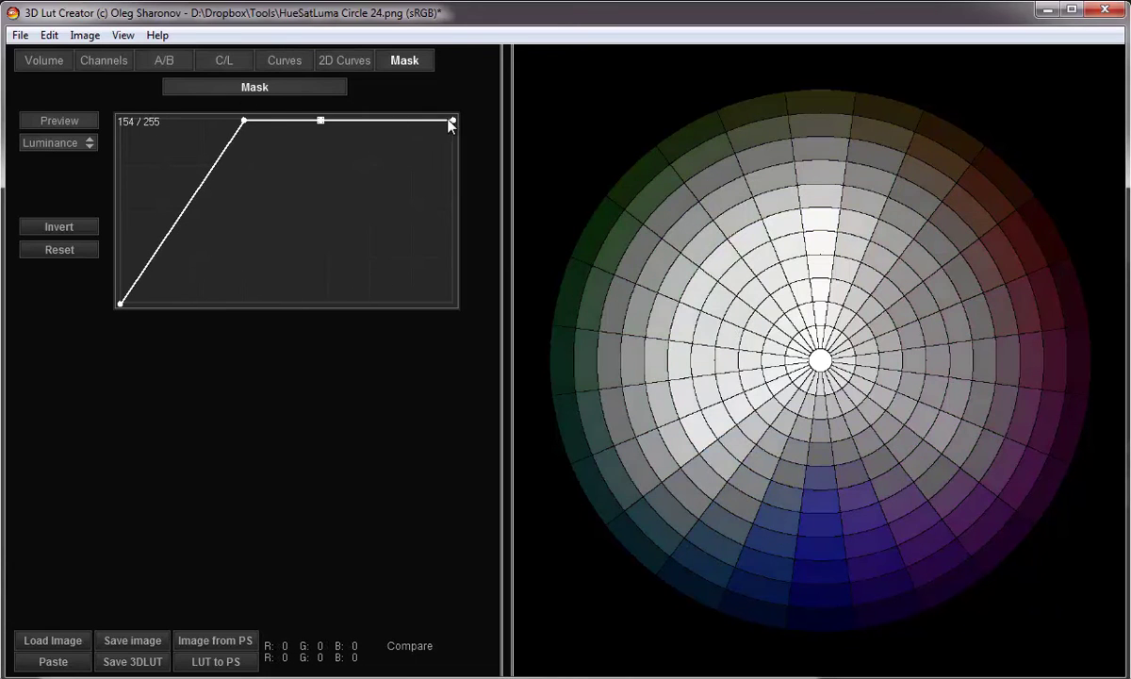
left_click_drag(453, 121, 358, 305)
left_click_drag(121, 304, 202, 304)
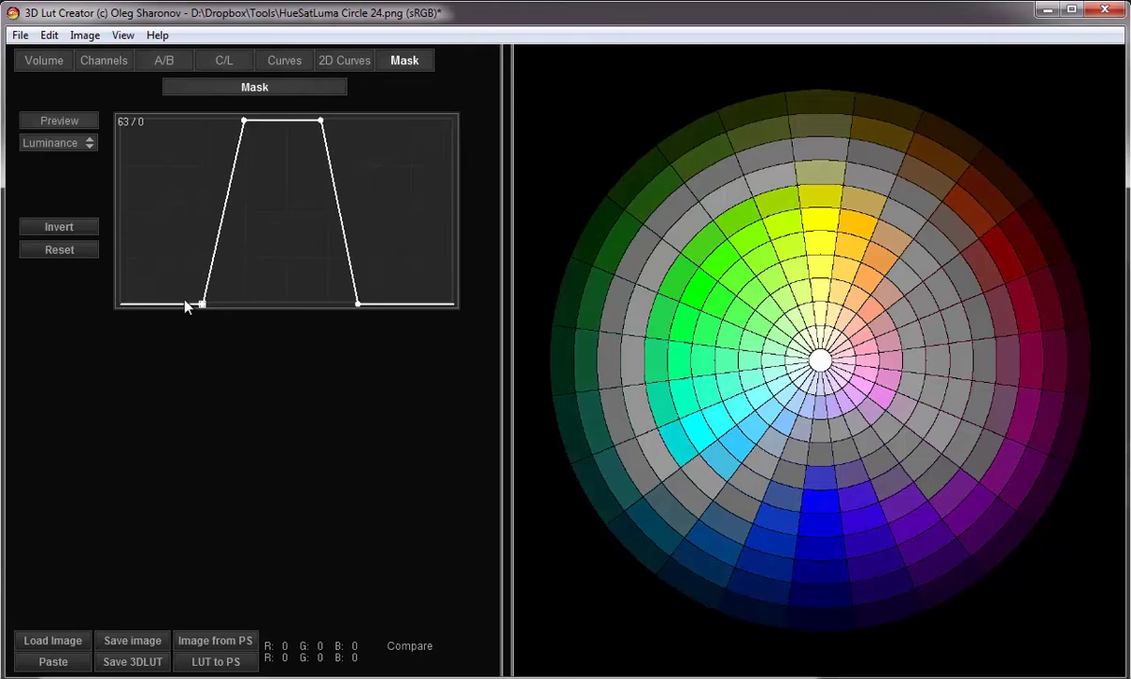
left_click(79, 117)
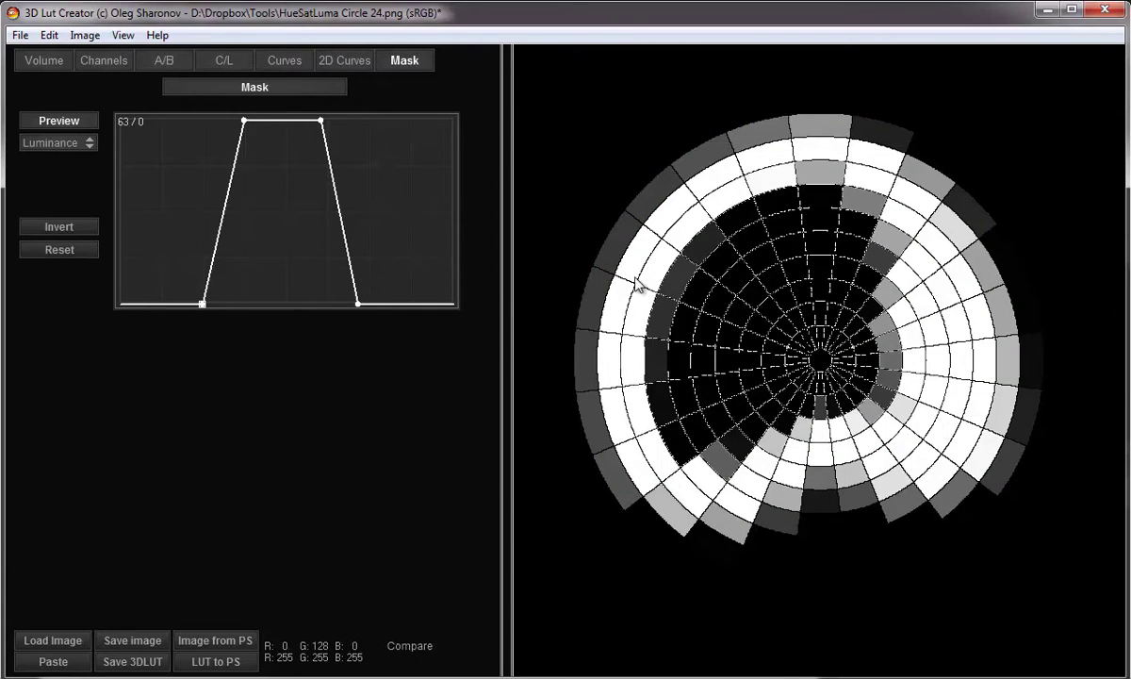
left_click(71, 117)
Reset the mask curve and preview the mask based on the Hue channel
left_click(47, 247)
left_click(82, 145)
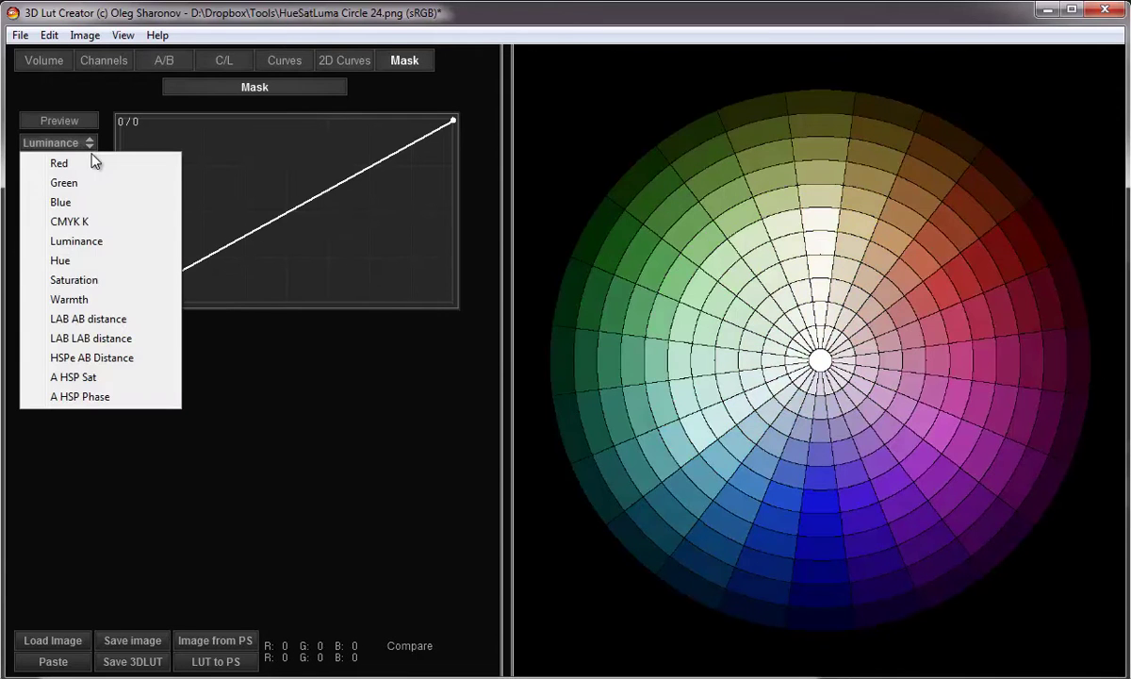
left_click(85, 260)
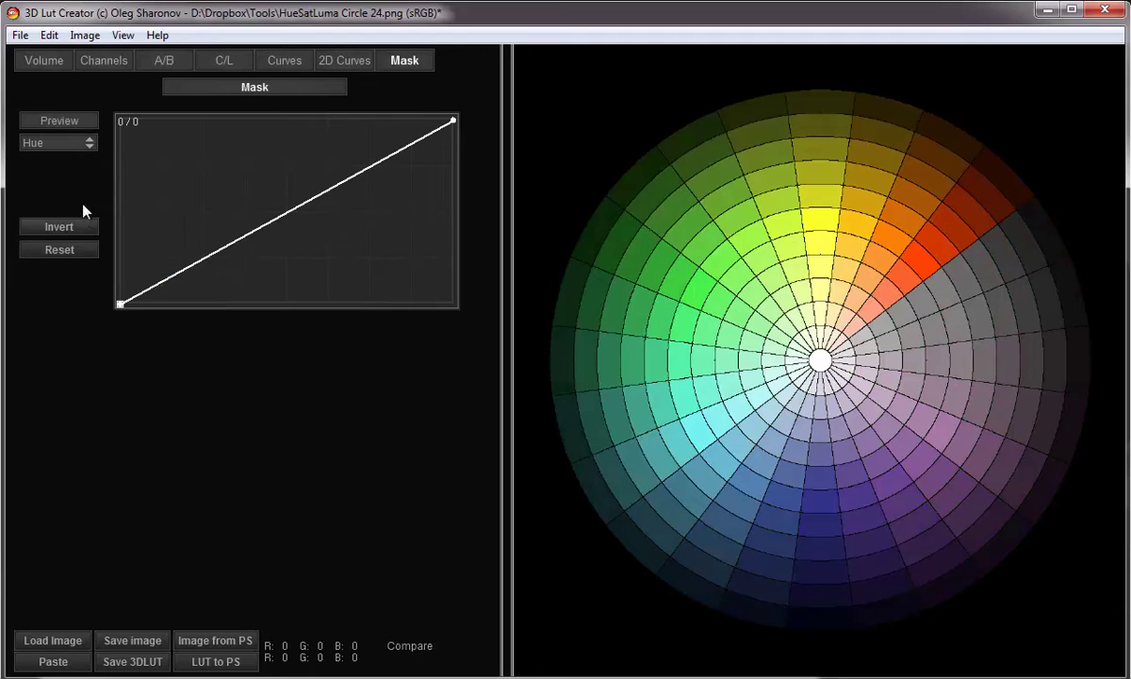
left_click(83, 119)
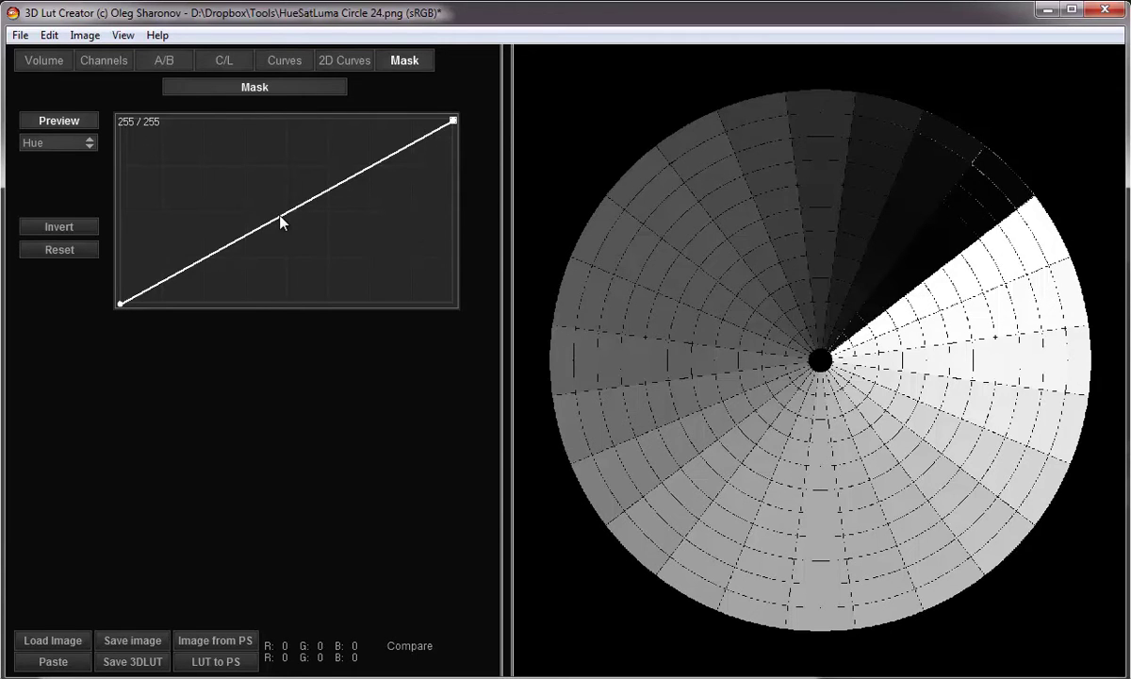
Shape the Hue mask curve into a steep-sided plateau over the cyan-to-violet hues, ending at 185/255 and falling to 196/0
left_click_drag(281, 220, 252, 120)
left_click(361, 120)
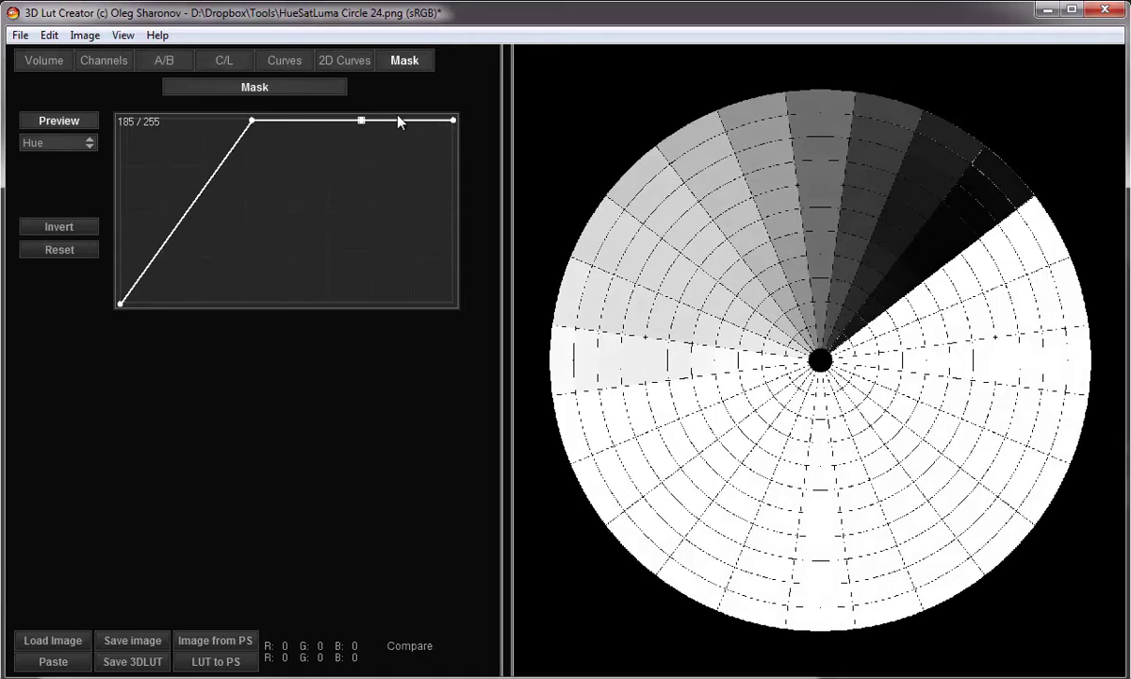
left_click_drag(457, 118, 412, 320)
left_click_drag(134, 319, 227, 311)
mouse_move(385, 299)
left_mouse_down()
mouse_move(394, 307)
mouse_move(376, 305)
left_mouse_up()
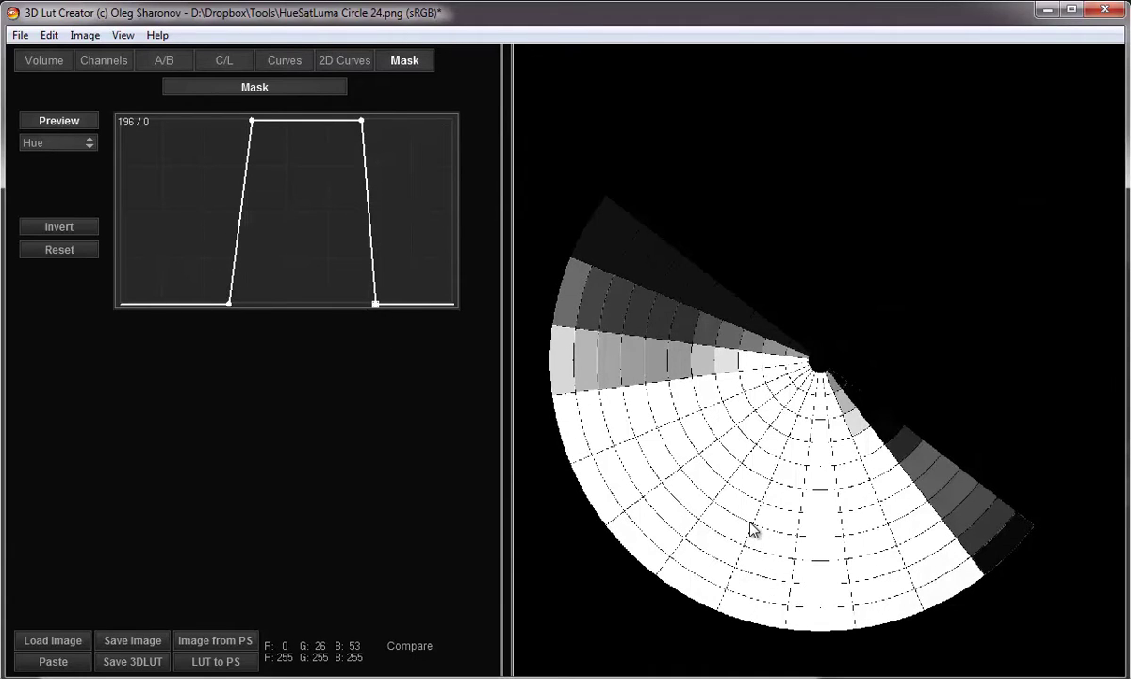
Compare the original colour wheel, the Hue-masked result and the mask preview in the blue range
key("space")
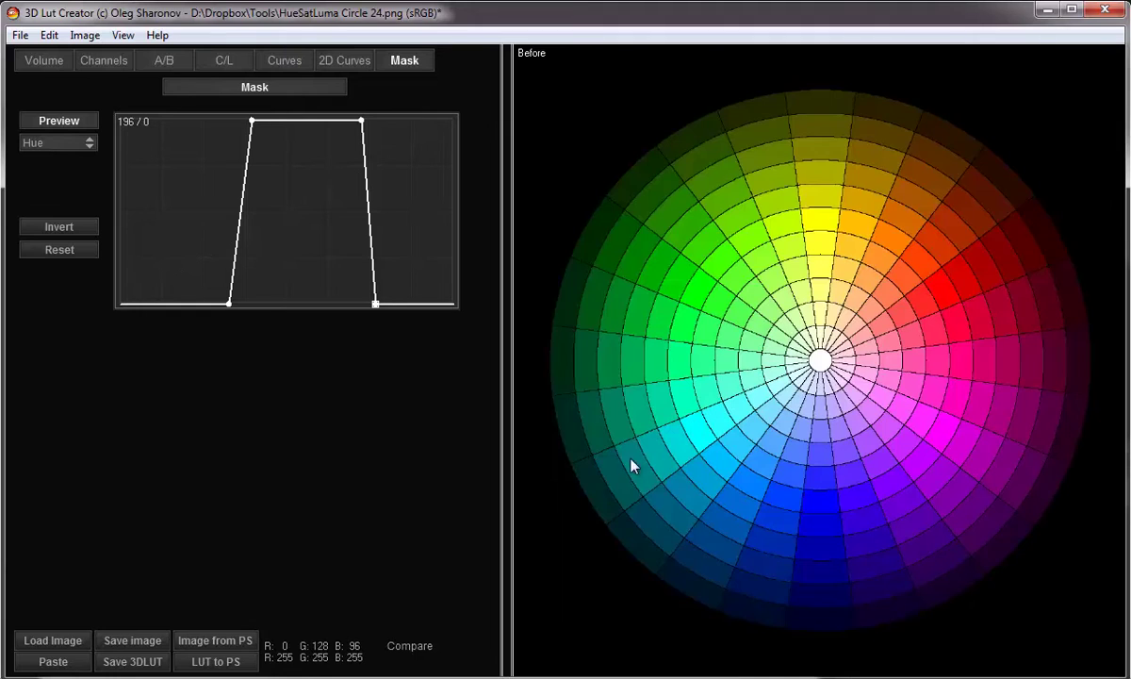
left_click(61, 124)
left_click(57, 121)
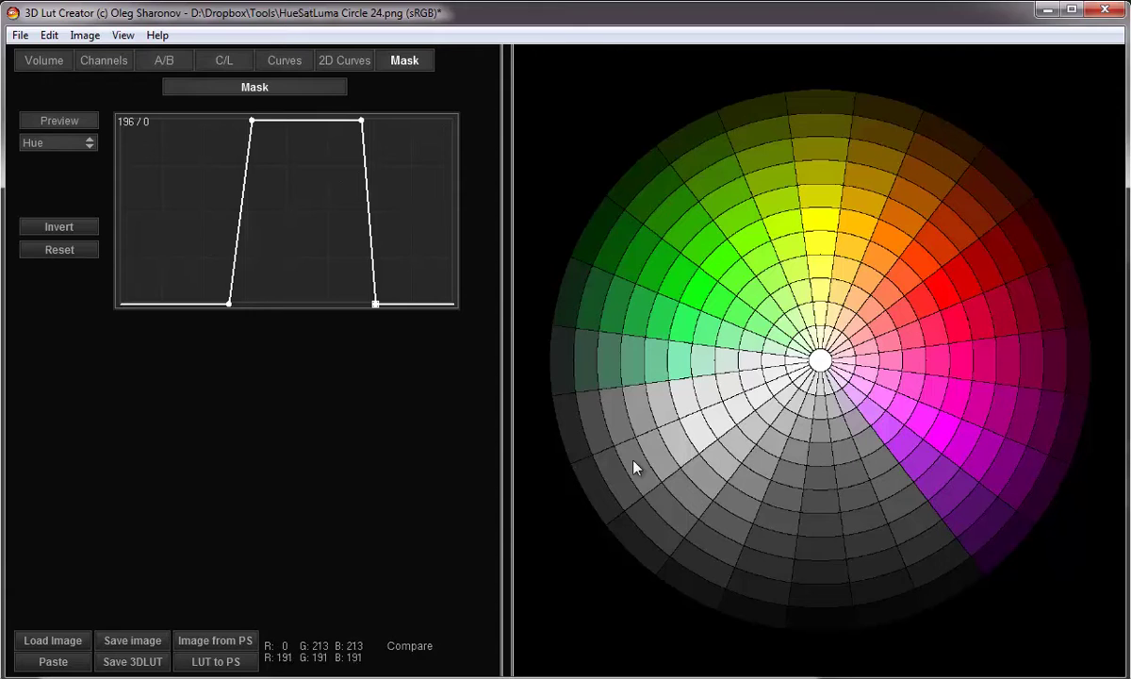
left_click(717, 506)
left_click(716, 505)
left_click(716, 505)
left_click(59, 121)
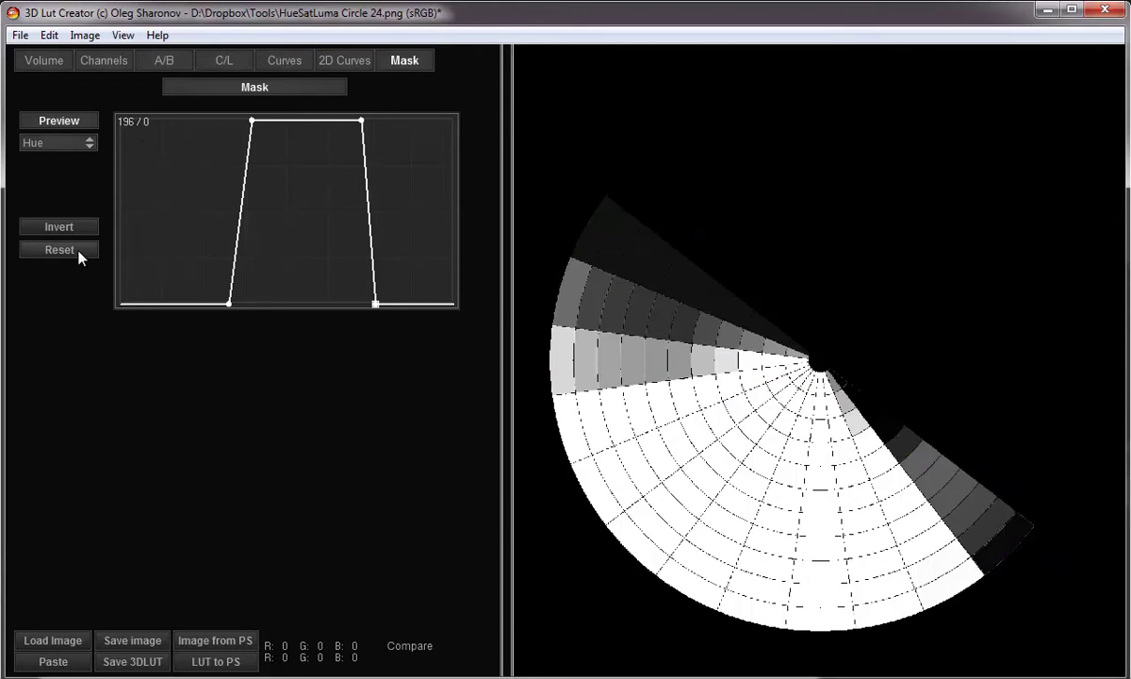
Reset the Hue mask curve and change the mask channel to Saturation
left_click(79, 253)
left_click(83, 142)
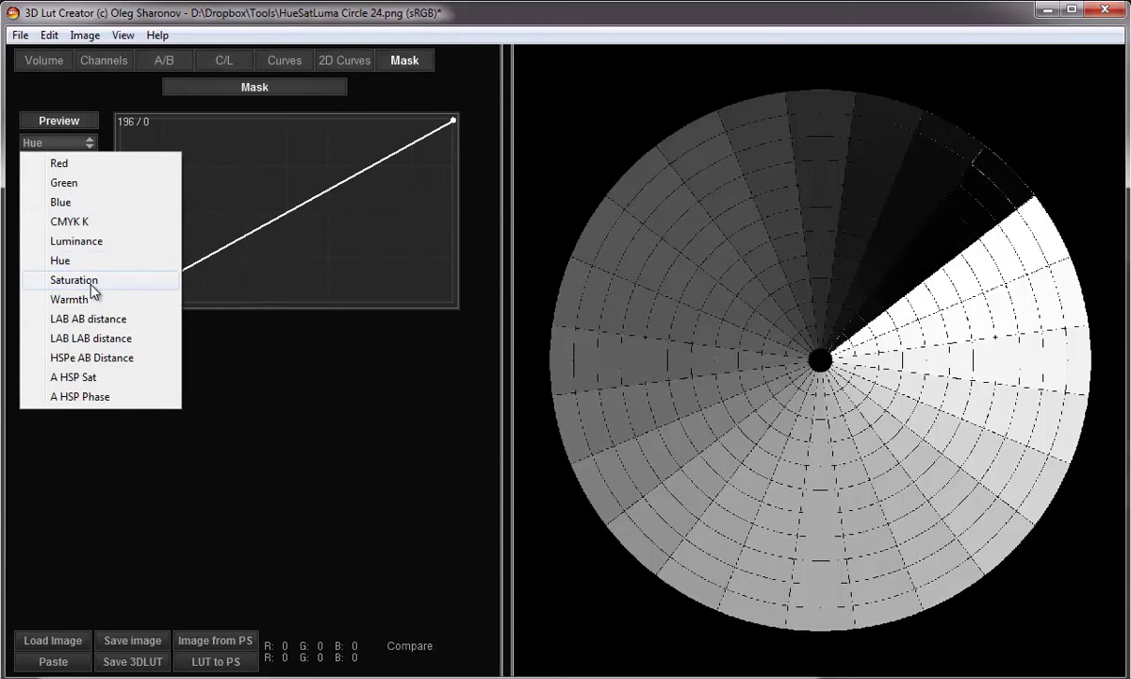
left_click(92, 283)
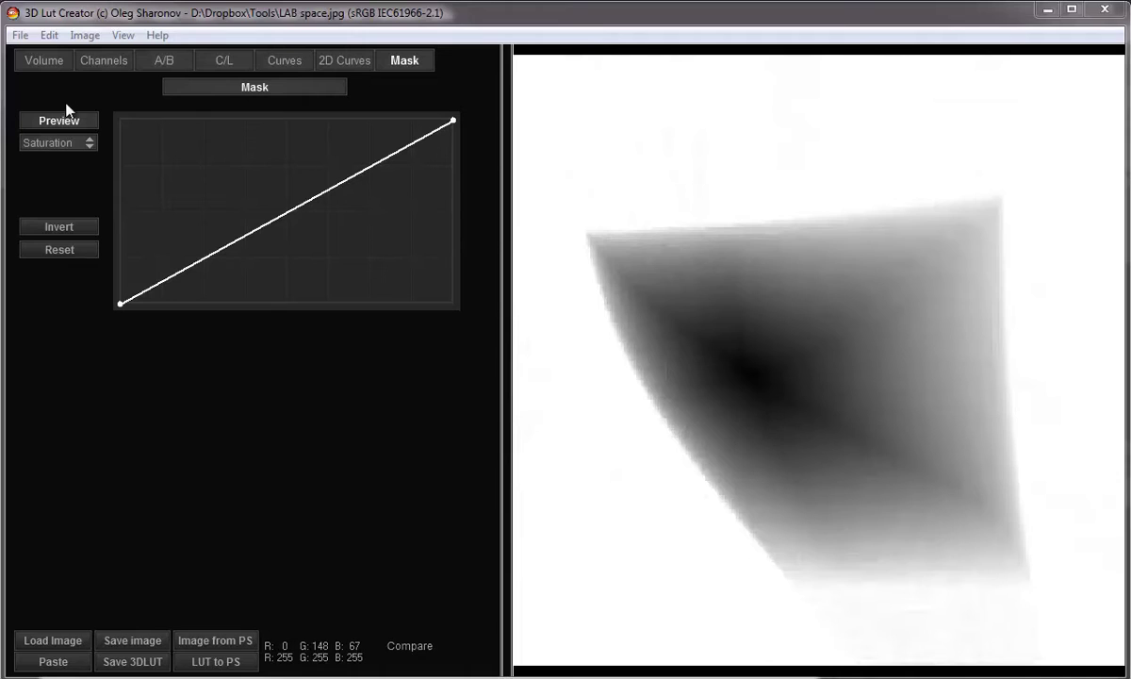
Compare the original LAB space image with its Saturation mask preview and invert the mask
left_click(59, 120)
key("space")
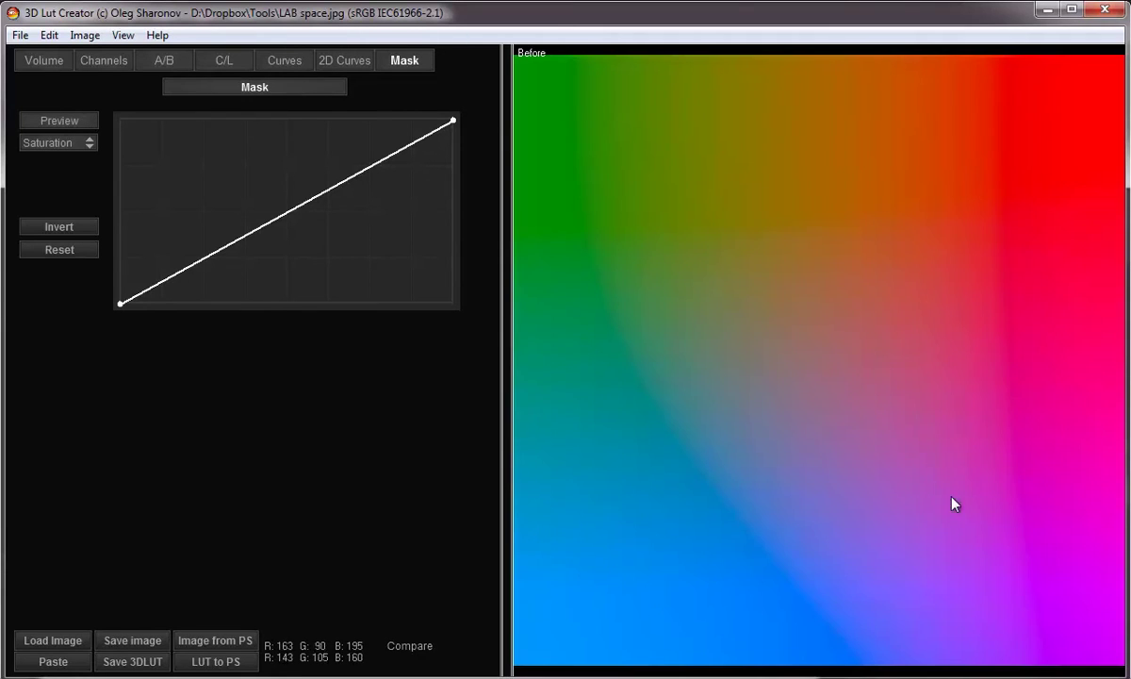
left_click(92, 120)
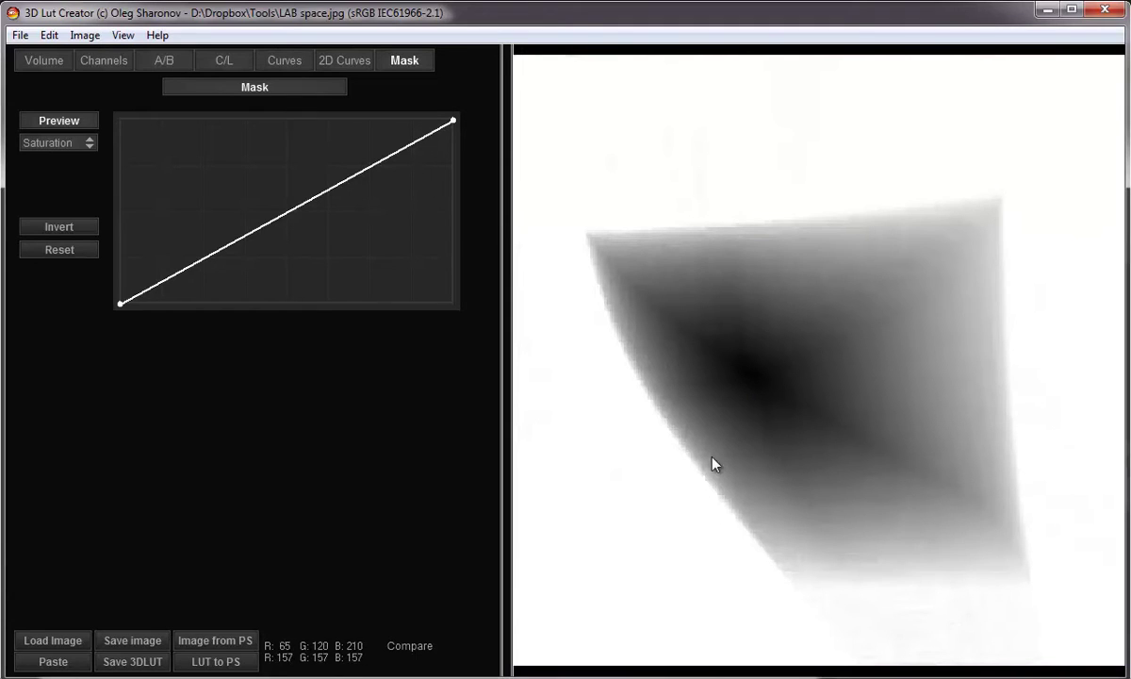
left_click(68, 229)
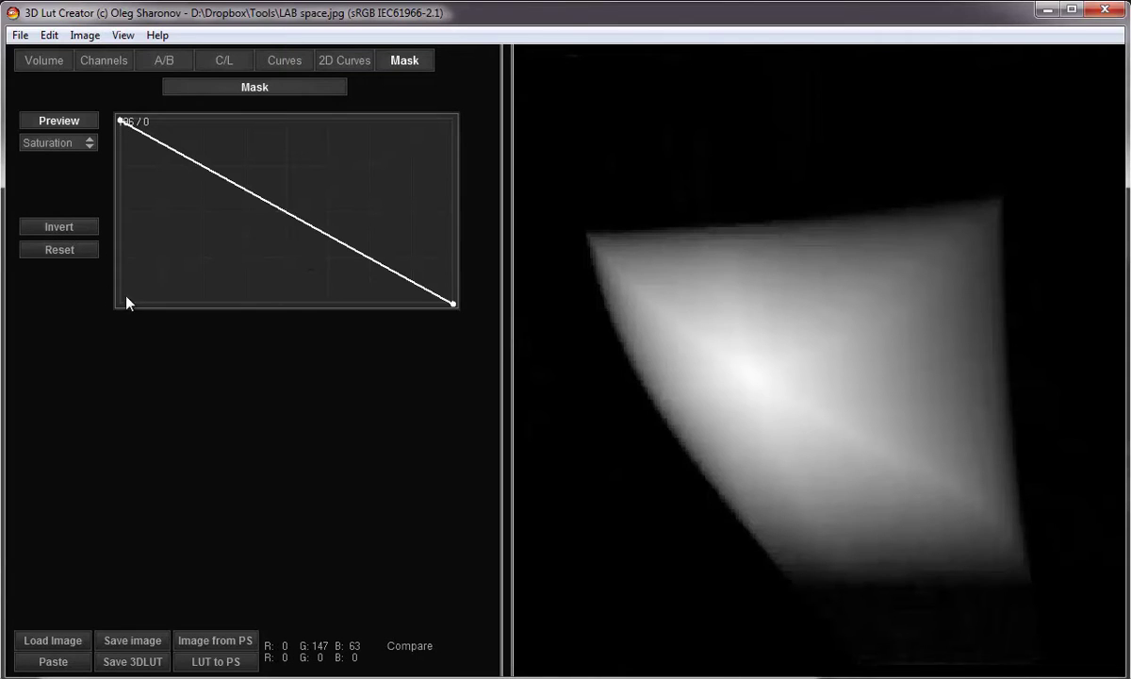
Switch the mask channel to Warmth and invert the curve so that it rises
left_click(58, 142)
left_click(74, 298)
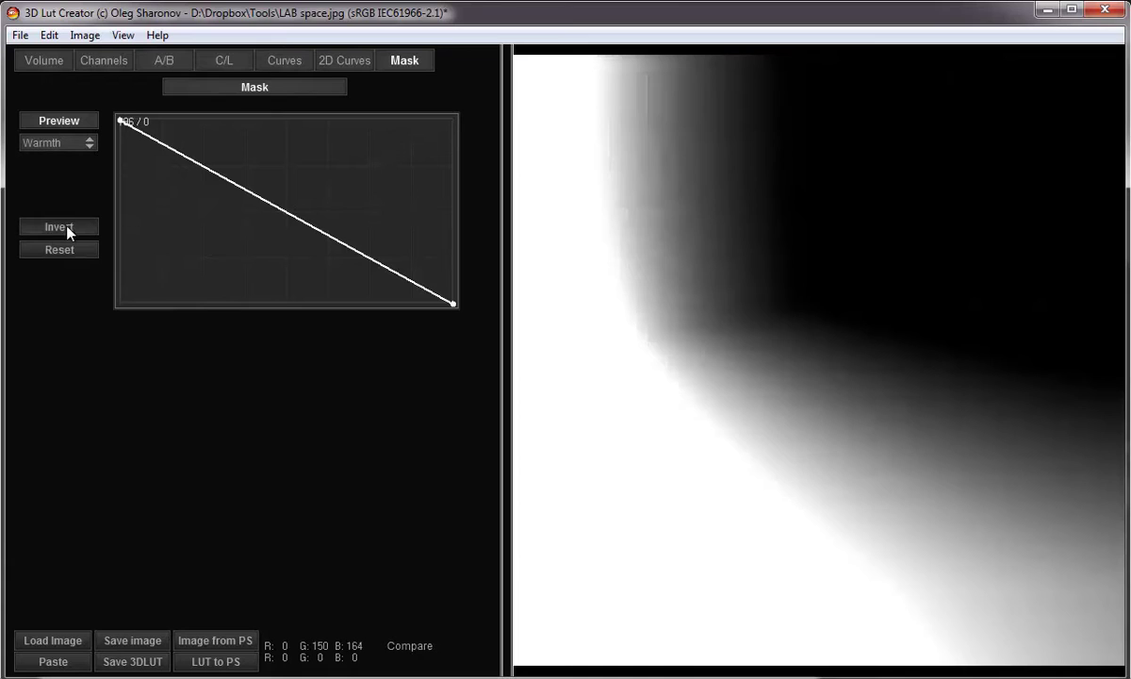
left_click(28, 231)
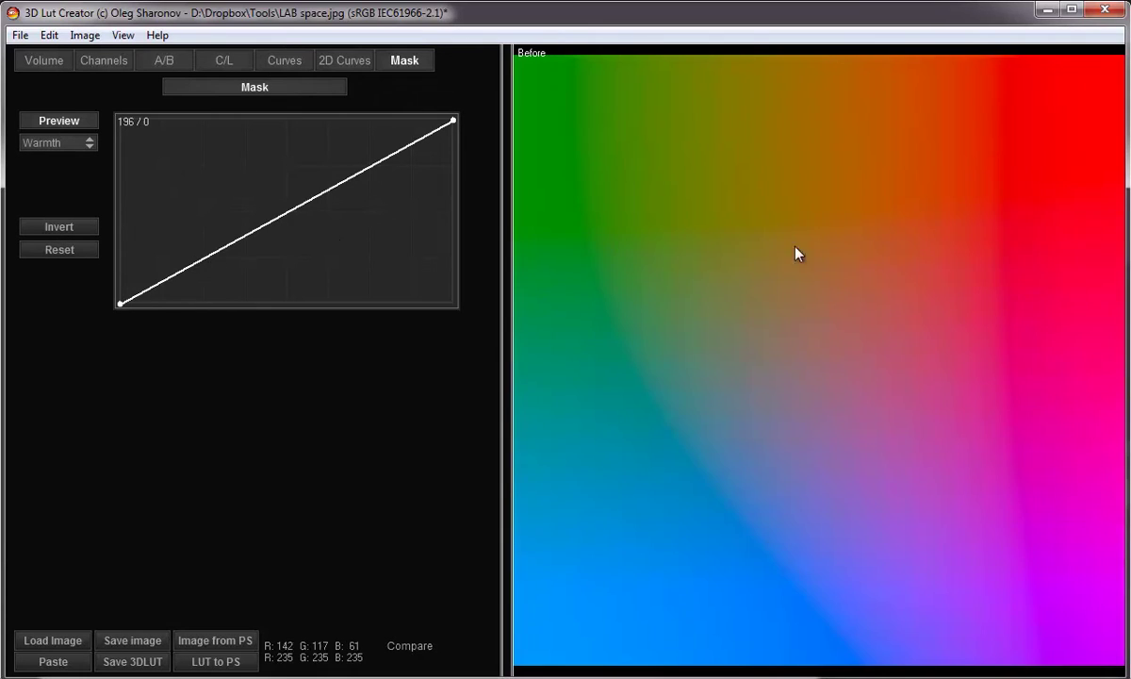
Steepen the Warmth mask curve to a sharp transition near its middle and view the masked image instead of the preview
left_click(288, 214)
left_click_drag(122, 304, 260, 311)
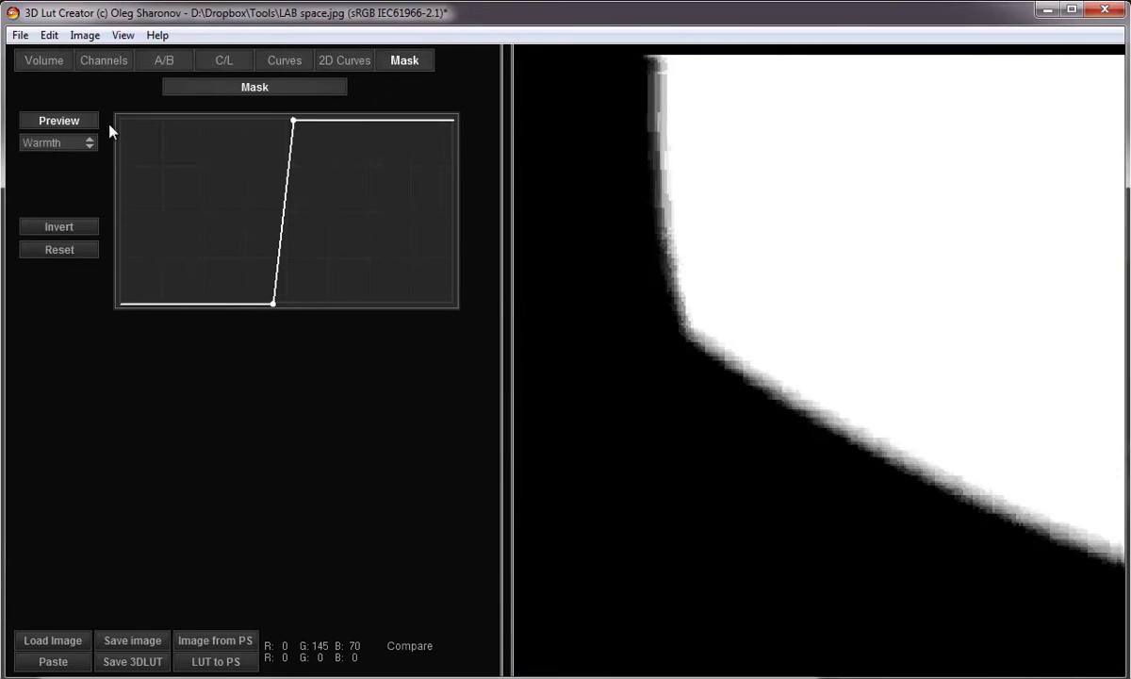
left_click(84, 122)
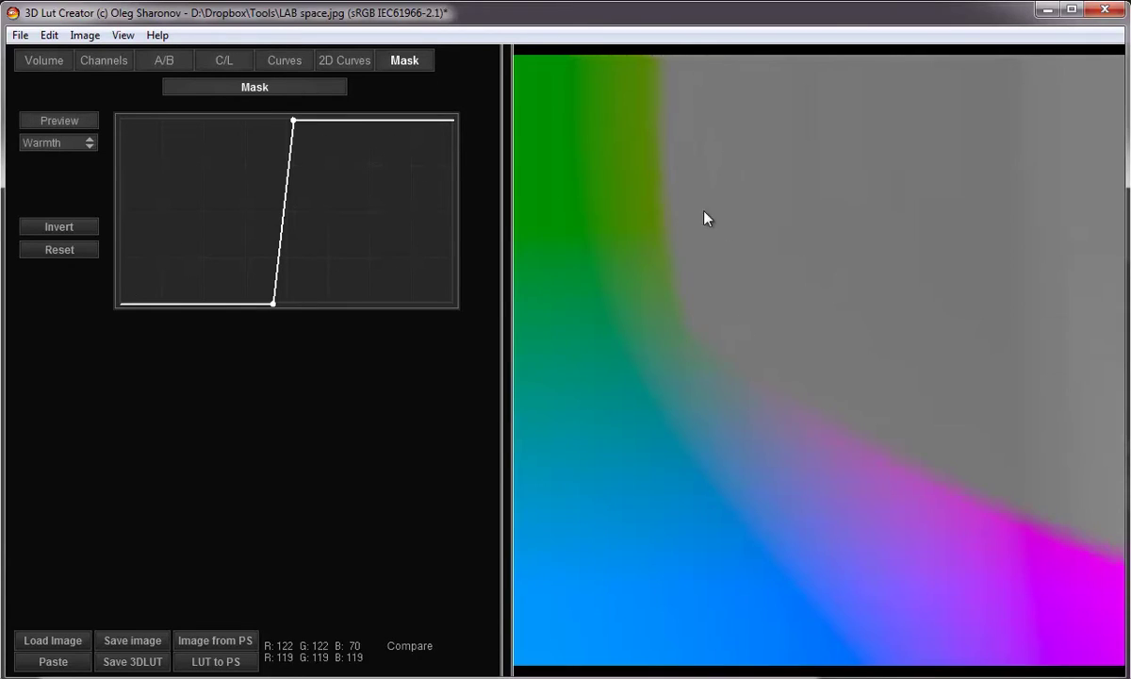
Invert the Warmth mask curve, and change the mask channel to LAB AB distance with a reset curve
left_click(68, 226)
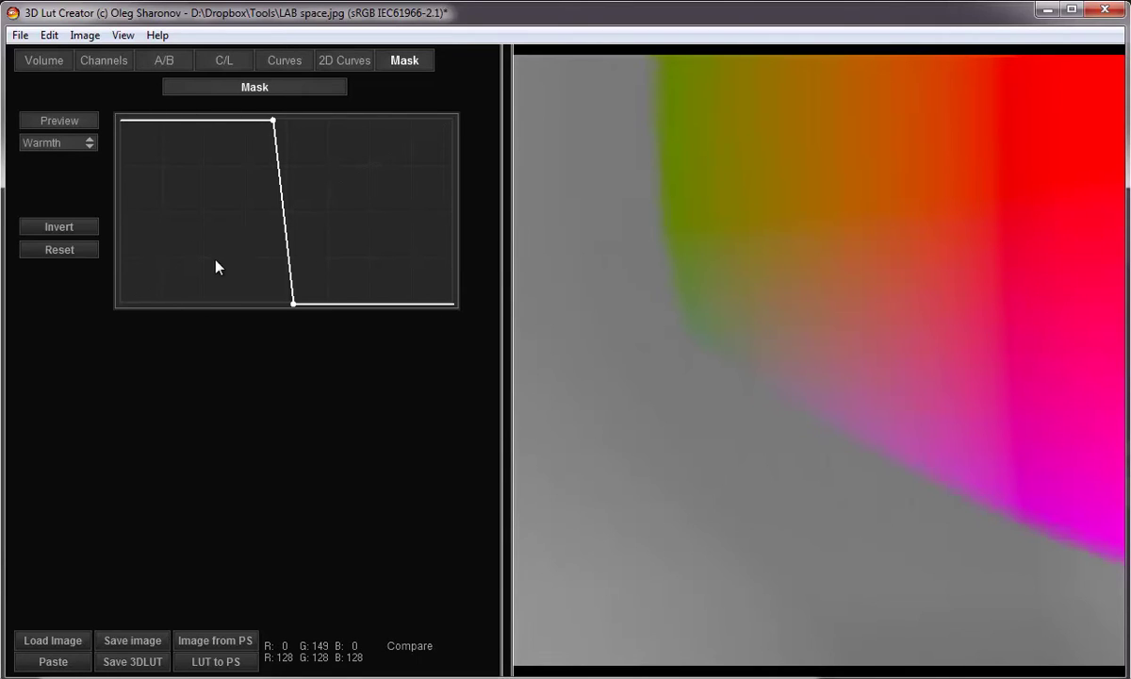
left_click(82, 142)
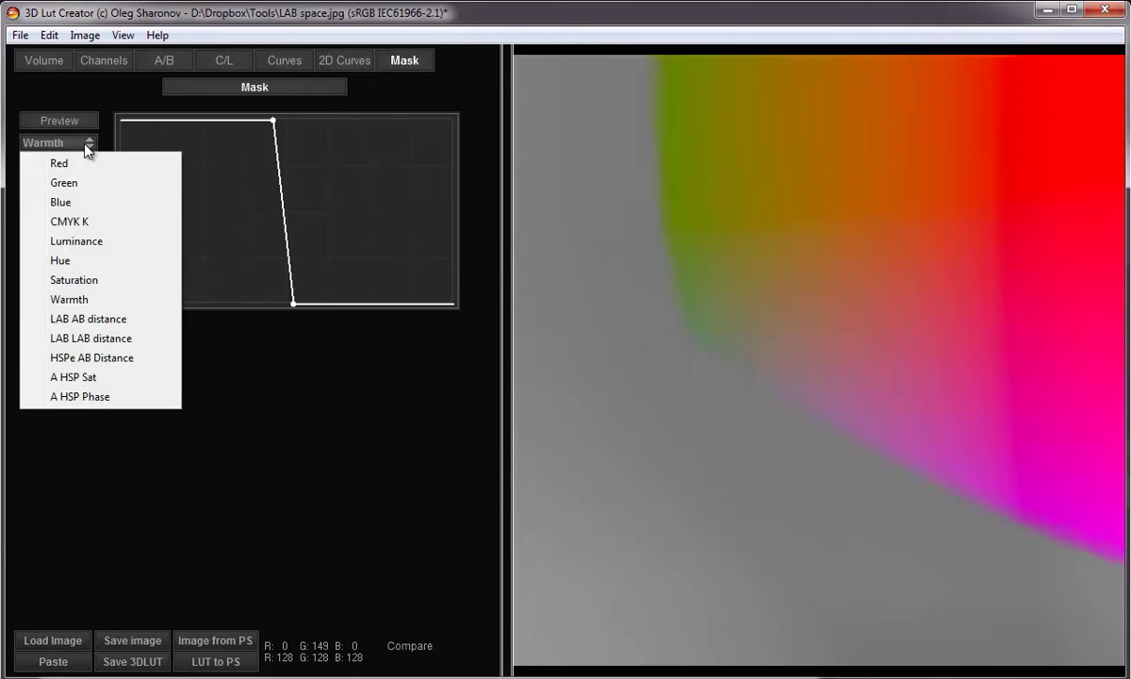
left_click(95, 321)
left_click(66, 250)
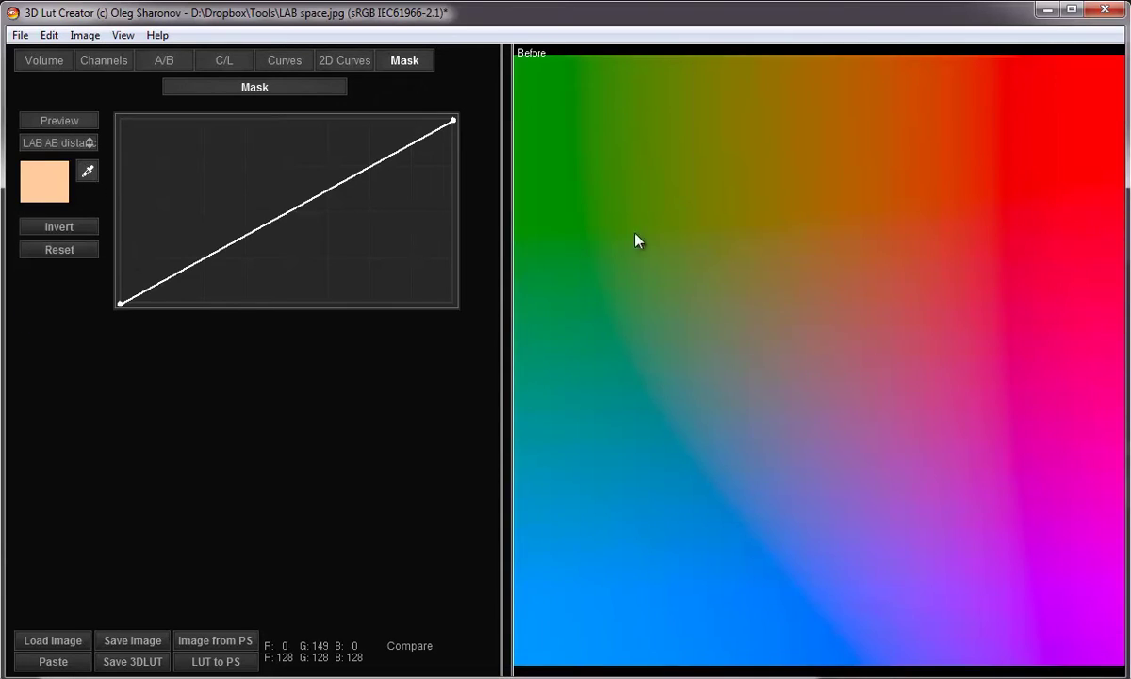
Sample the olive green as the mask's reference colour and preview the LAB AB distance mask with an inverted curve
left_click(699, 223)
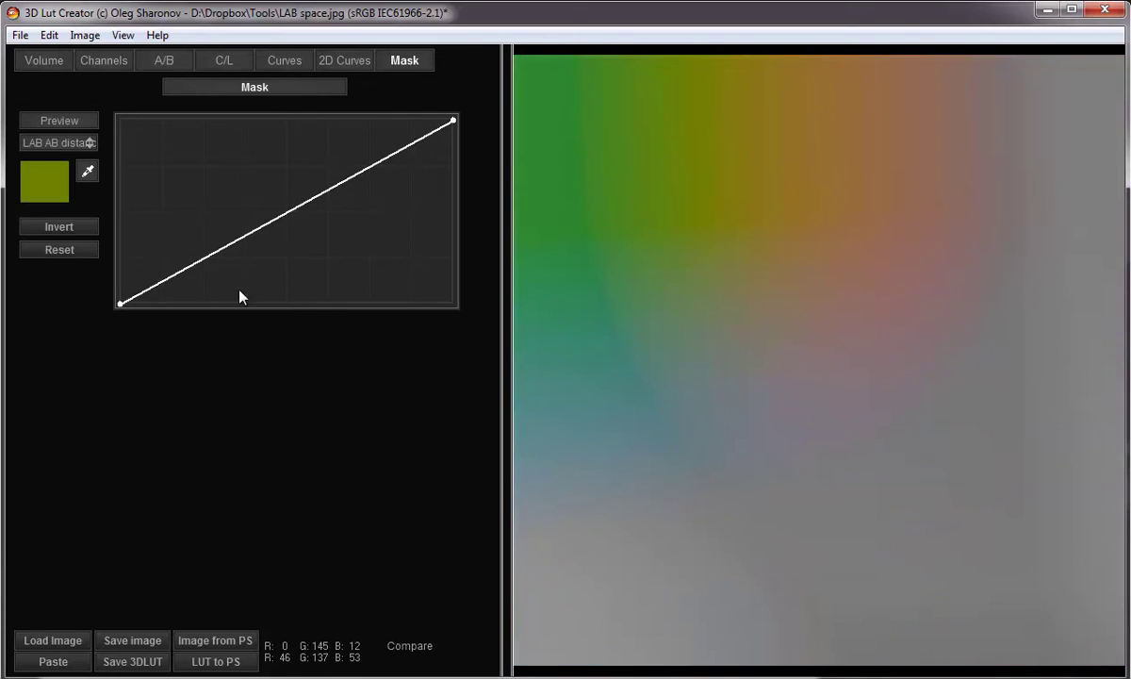
left_click(67, 146)
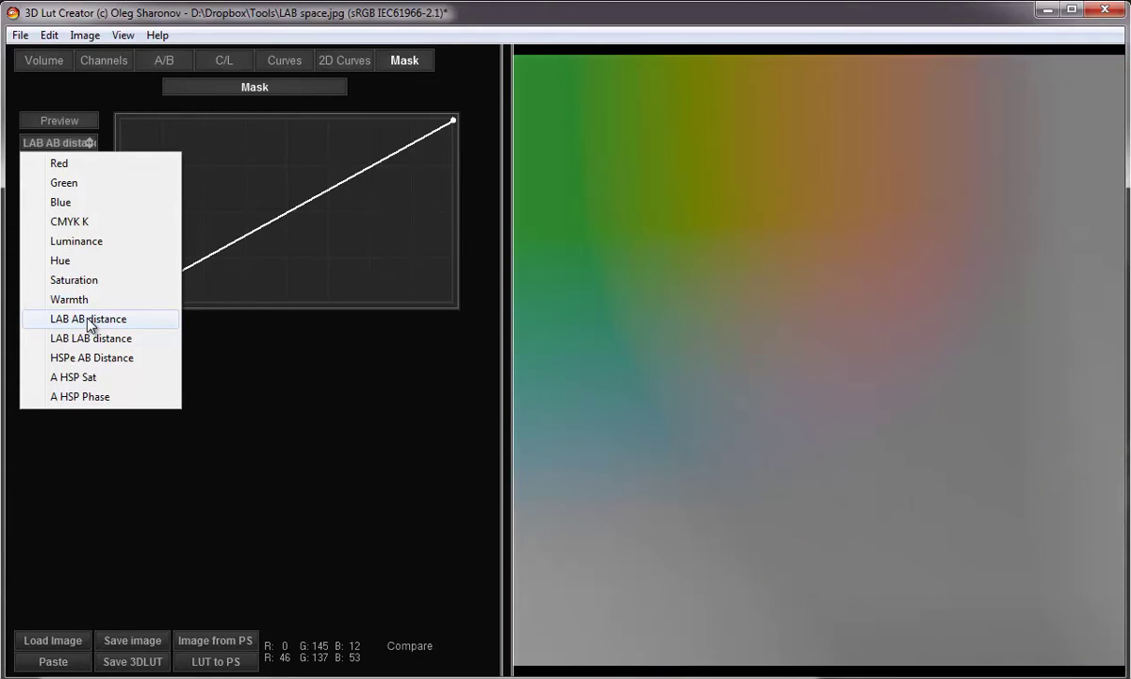
left_click(124, 140)
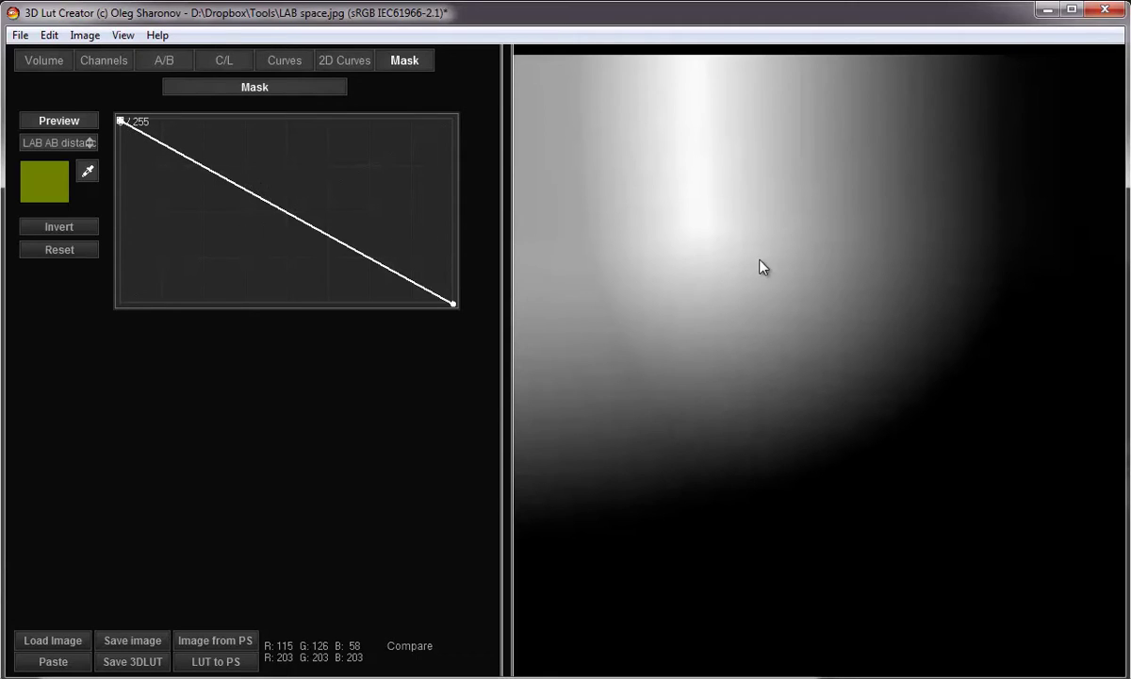
Resample the reference colour from teal to muted green and narrow the mask curve to fall steeply to 0 at about 78
left_click_drag(763, 263, 639, 445)
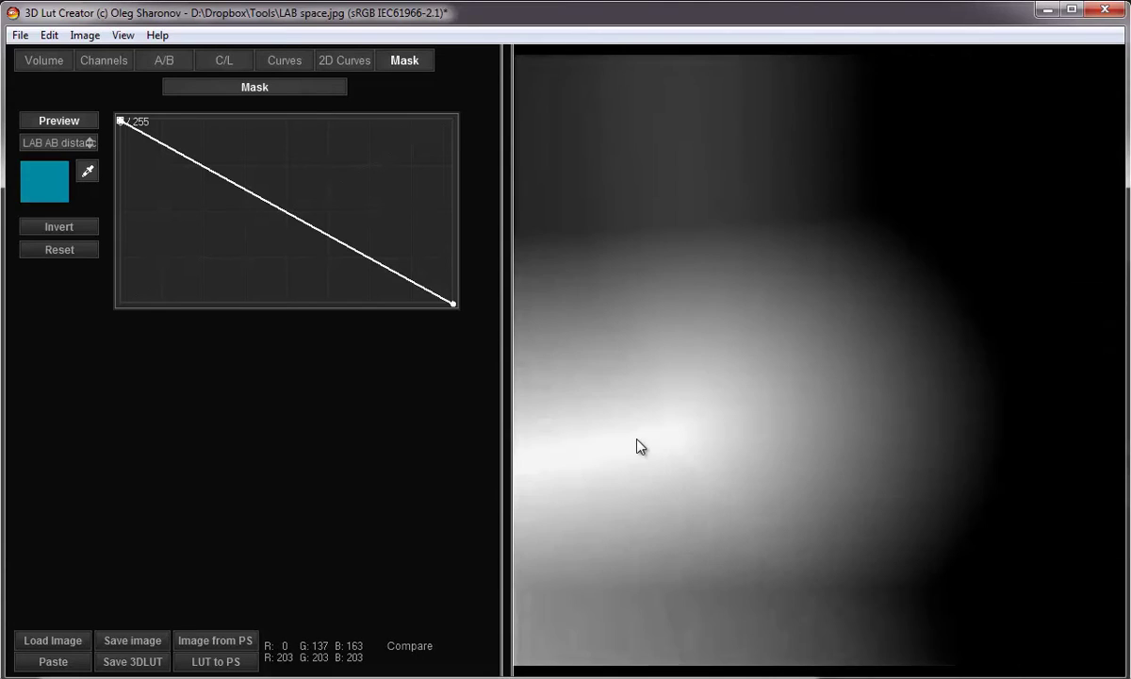
left_click(703, 339)
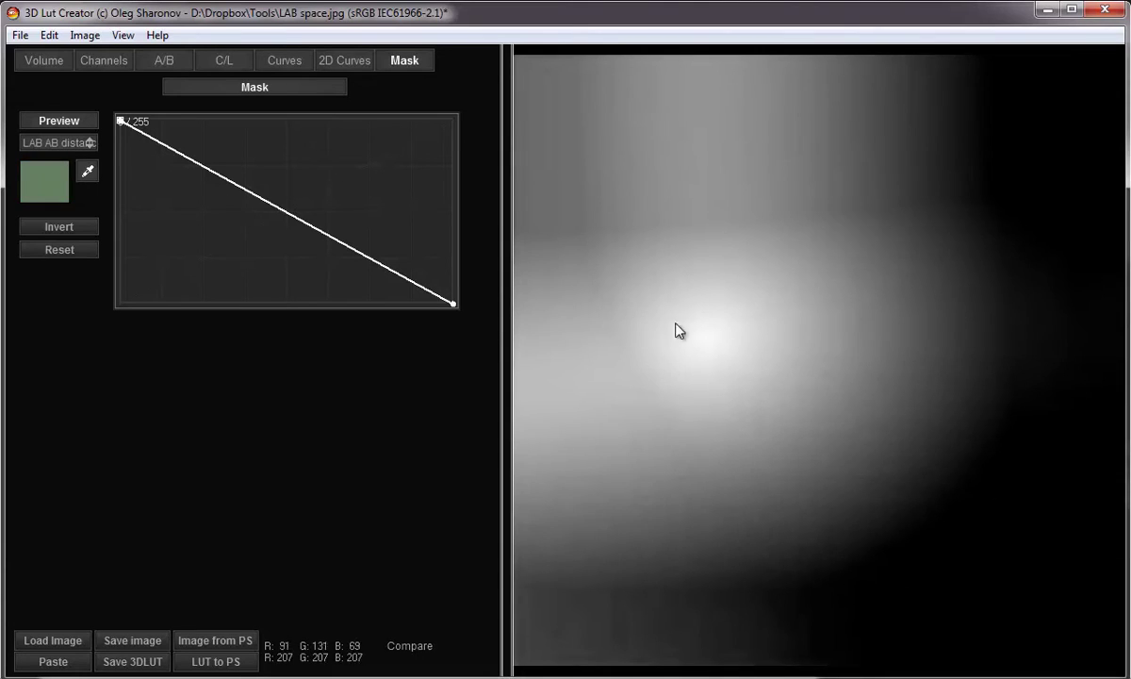
left_click_drag(121, 121, 169, 121)
left_click_drag(453, 304, 259, 305)
left_click_drag(231, 357, 223, 356)
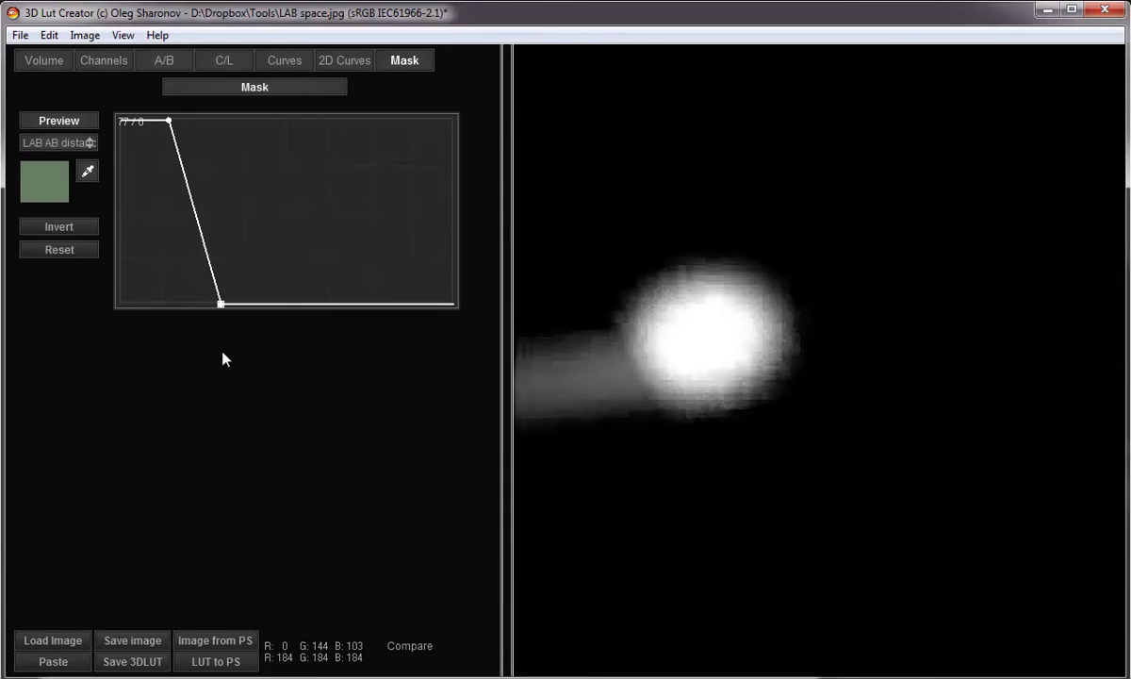
Sample several other reference colours across the image, including orange and lavender, to move the previewed mask spot
left_click(788, 320)
left_click(853, 232)
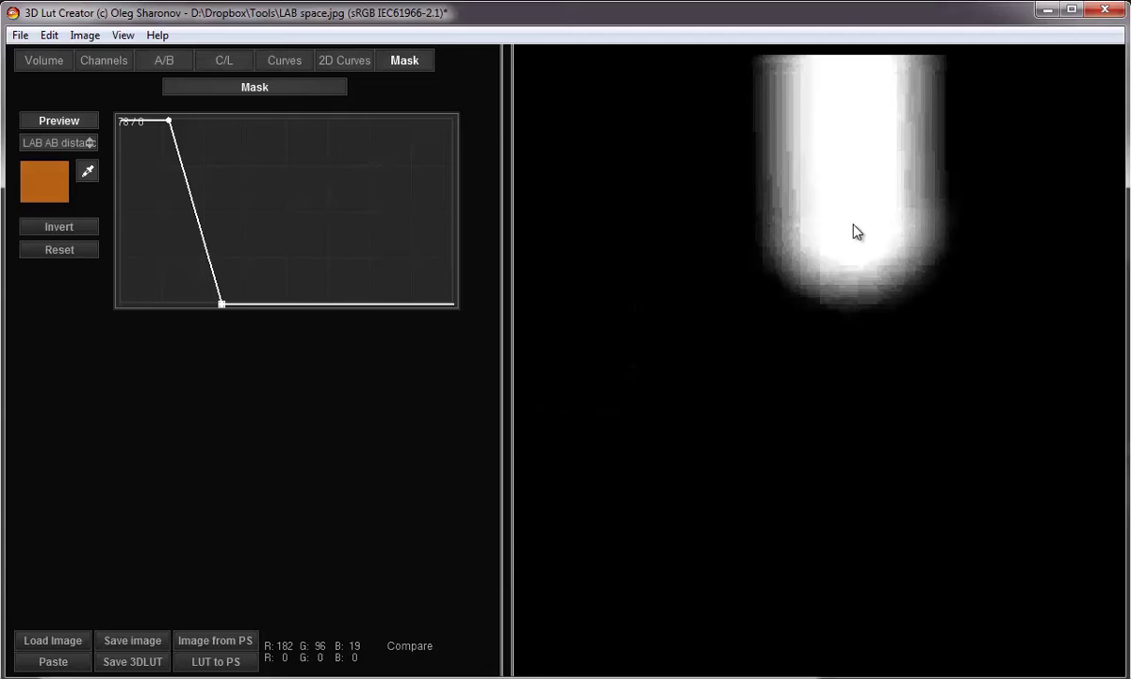
left_click(930, 343)
left_click(775, 460)
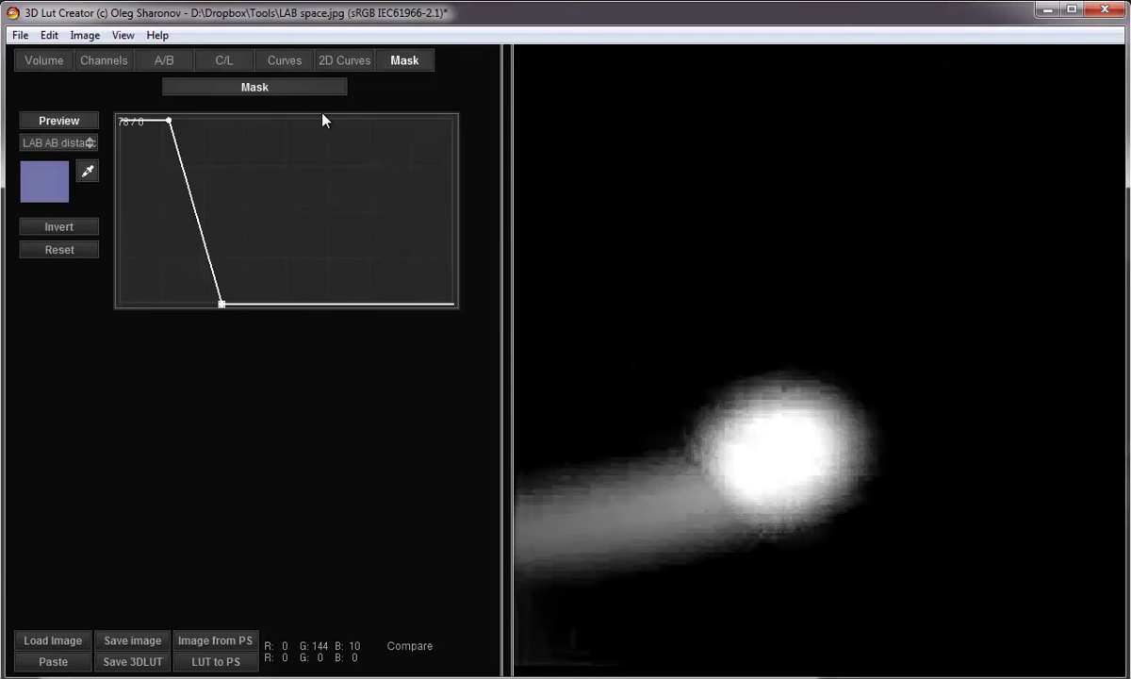
View the masked image instead of the preview and sample pink and red as reference colours for the desaturation
left_click(92, 122)
left_click(924, 363)
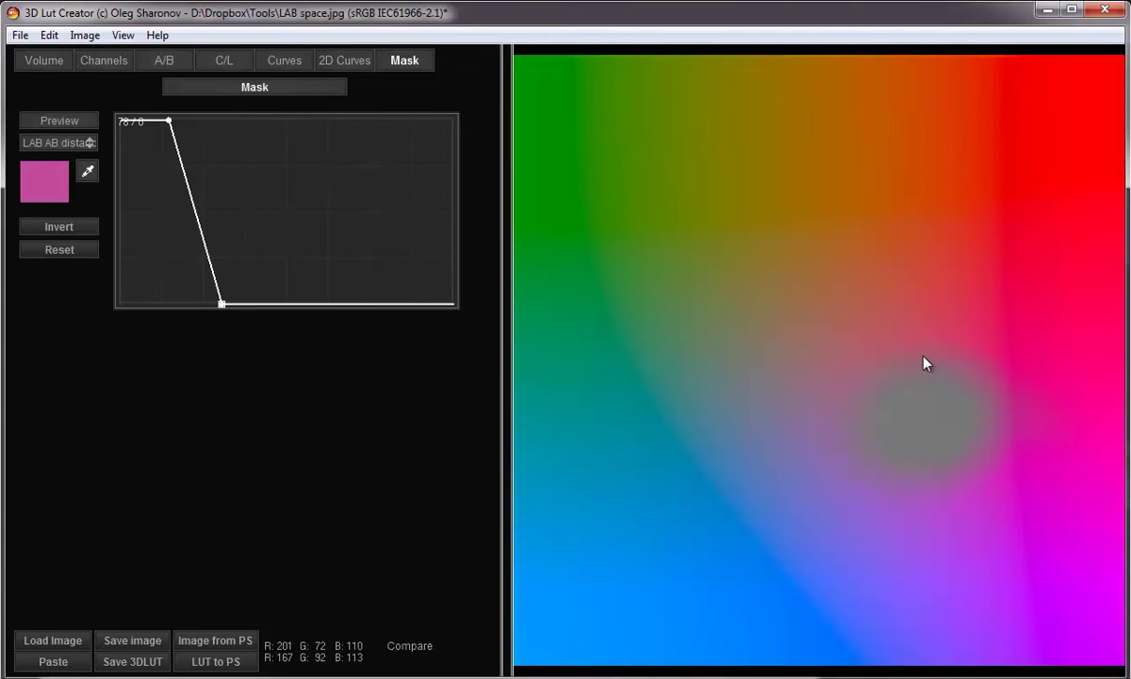
left_click(938, 321)
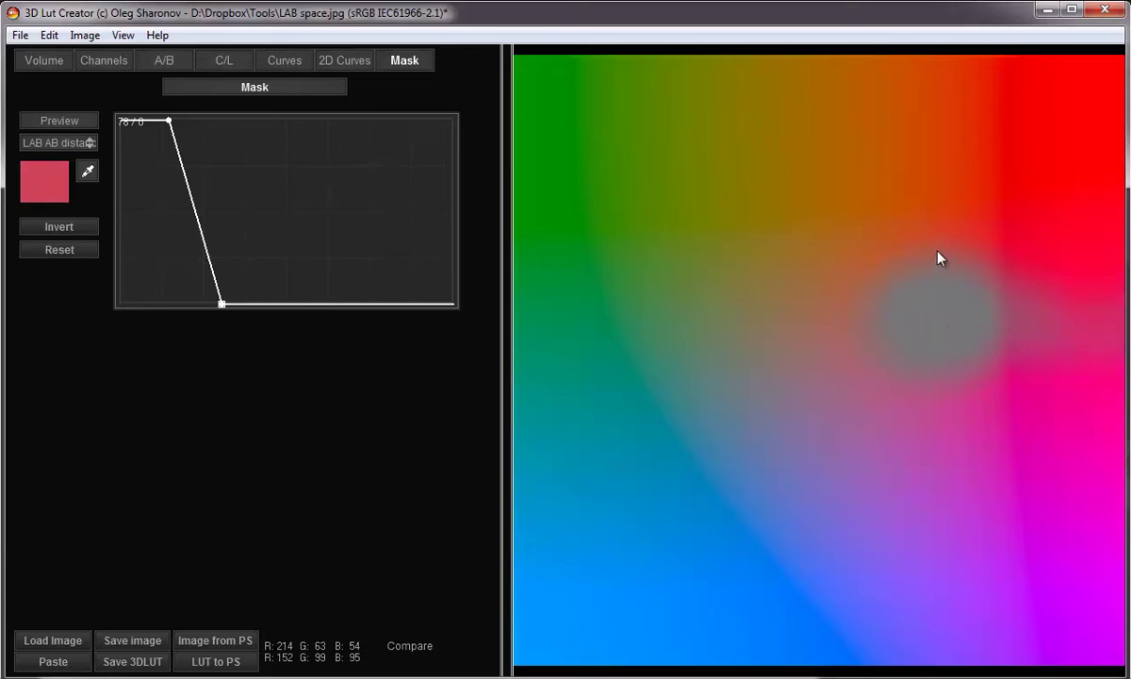
Load HueSatLuma Circle 24.png and invert the previewed LAB AB distance mask curve
left_click(89, 143)
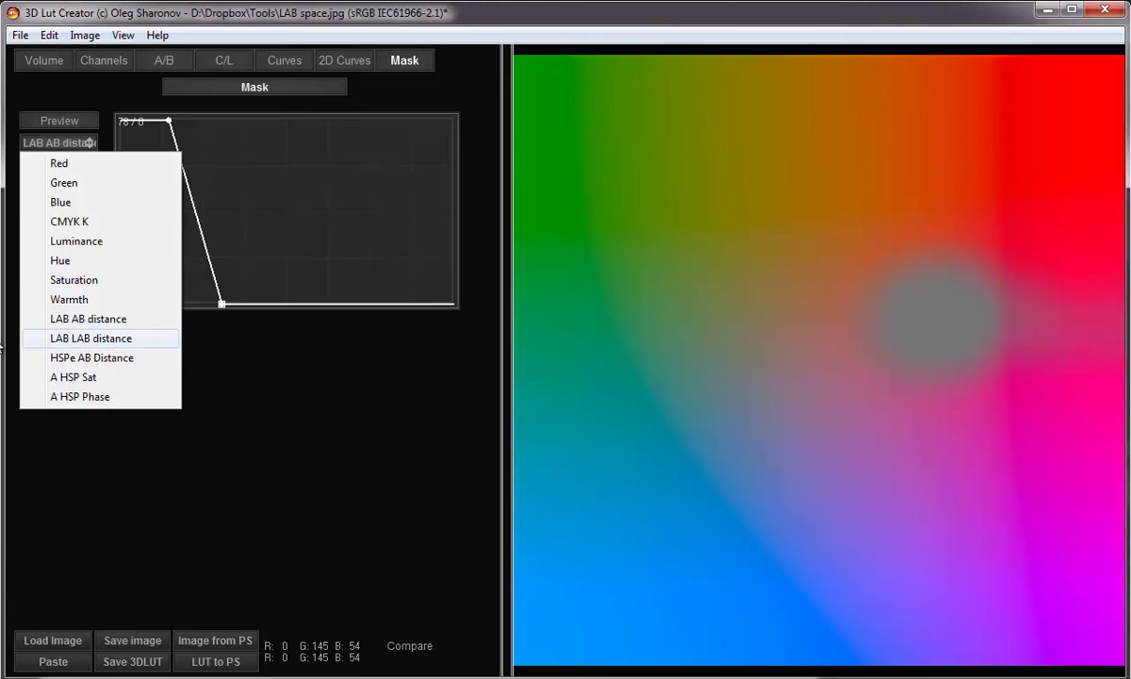
left_click(80, 318)
left_click_drag(2, 332, 760, 329)
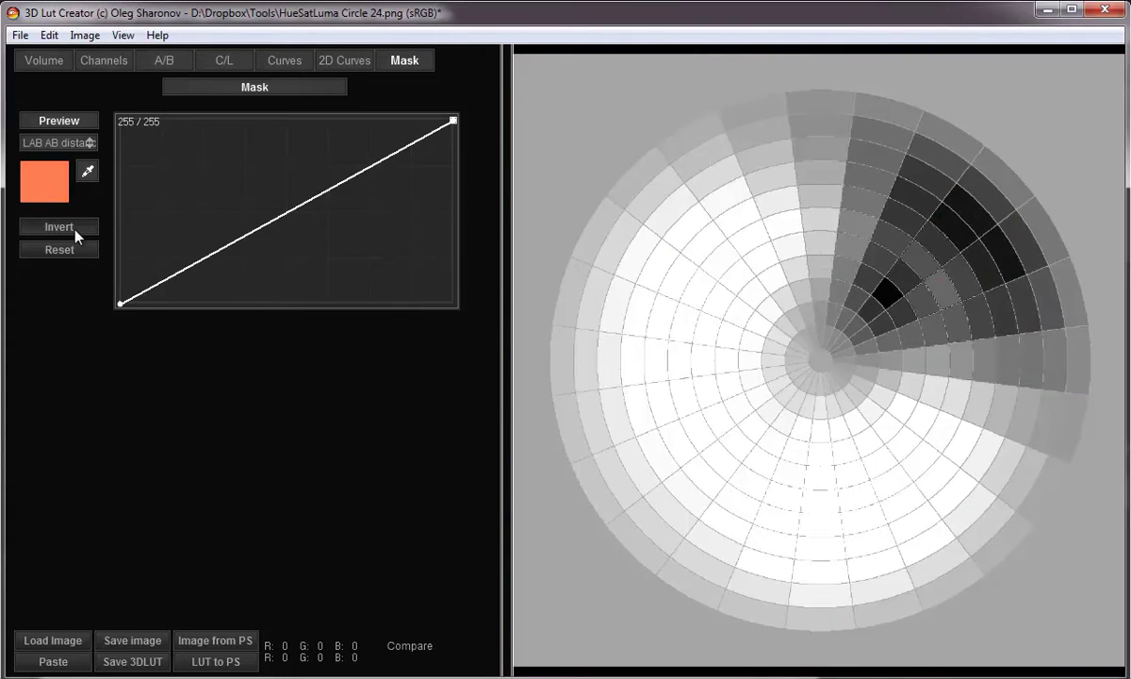
left_click(70, 226)
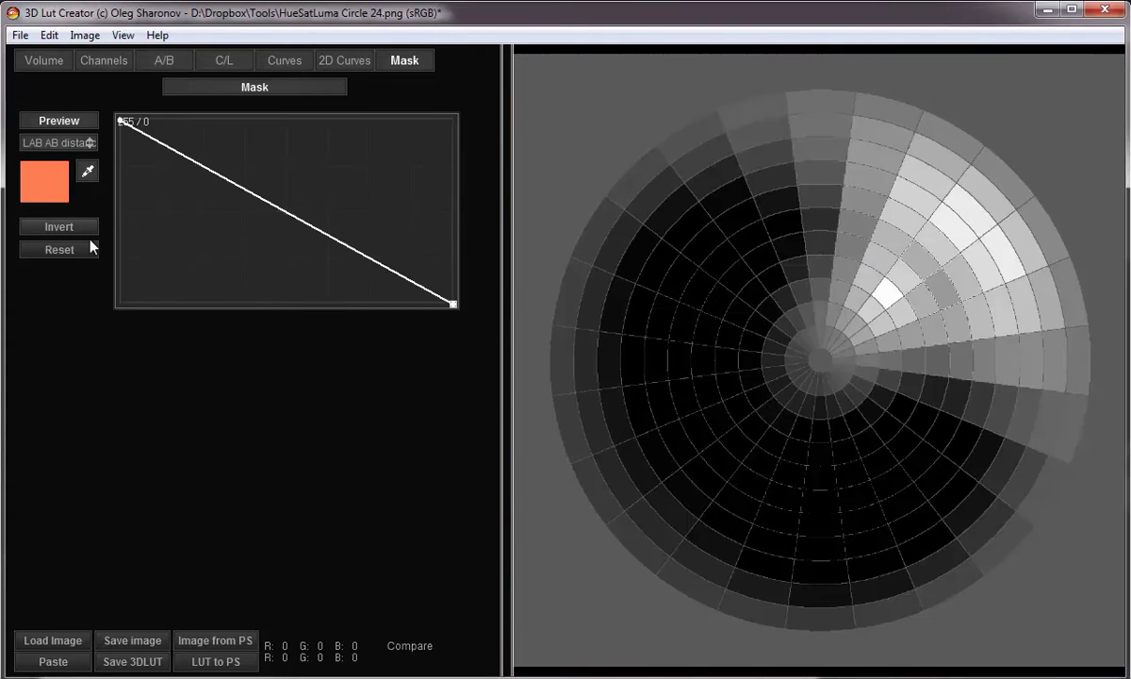
Sample progressively lighter greens on the colour wheel as reference colours and compare the mask preview with the original image
left_click(72, 144)
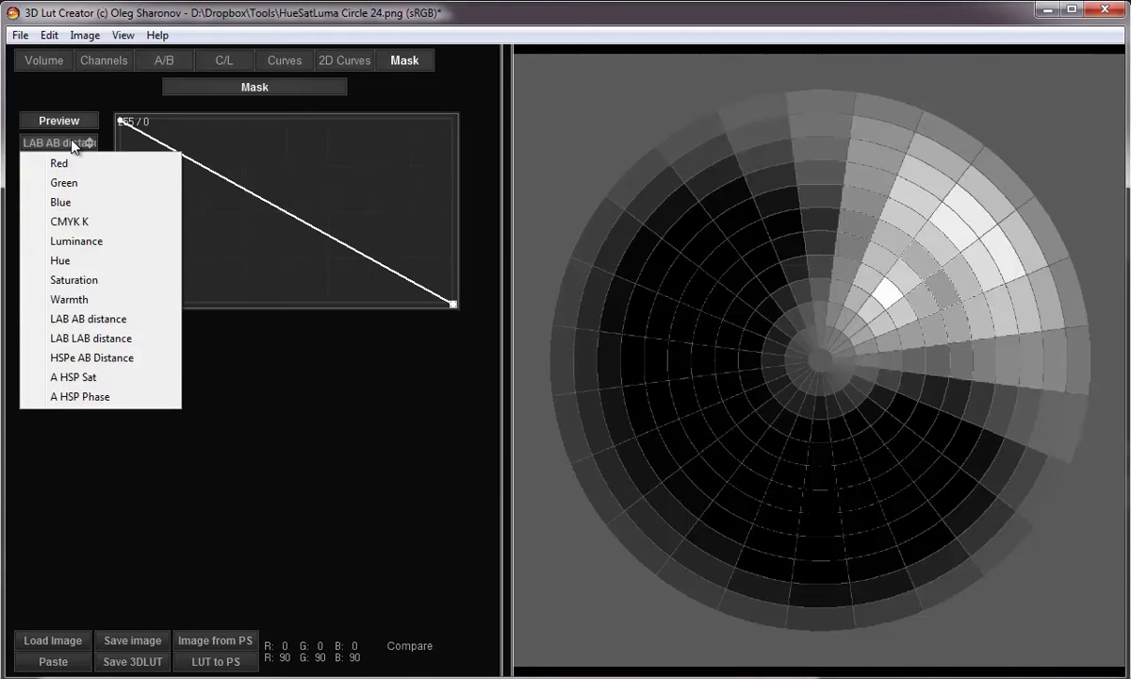
left_click(747, 247)
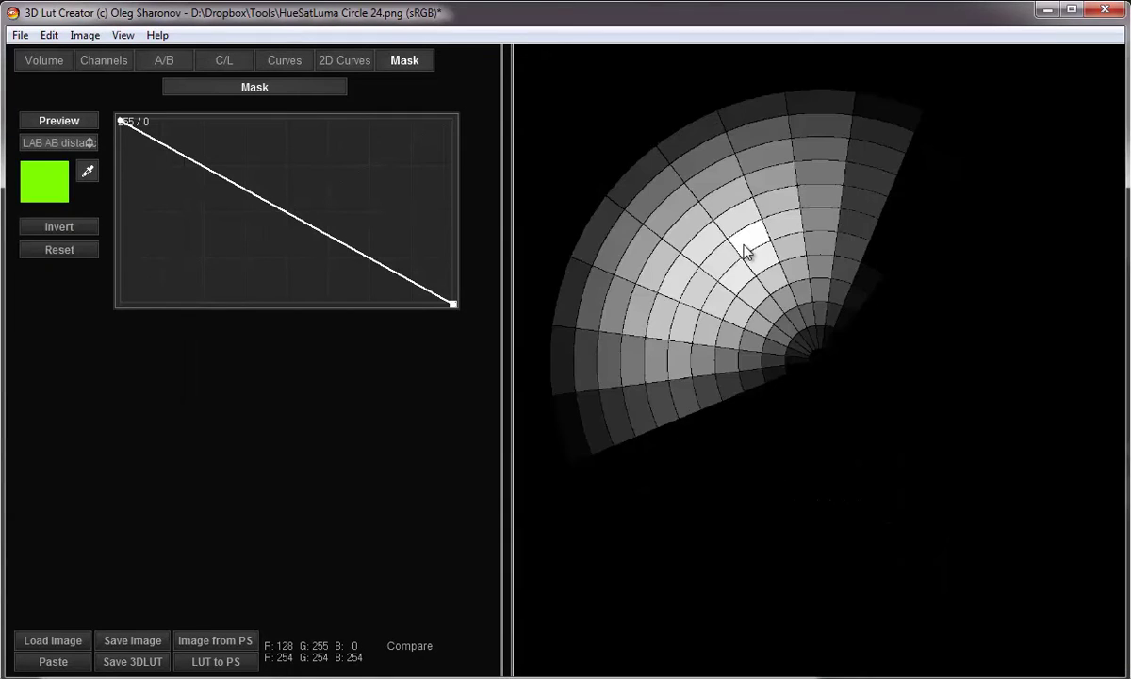
left_click(769, 282)
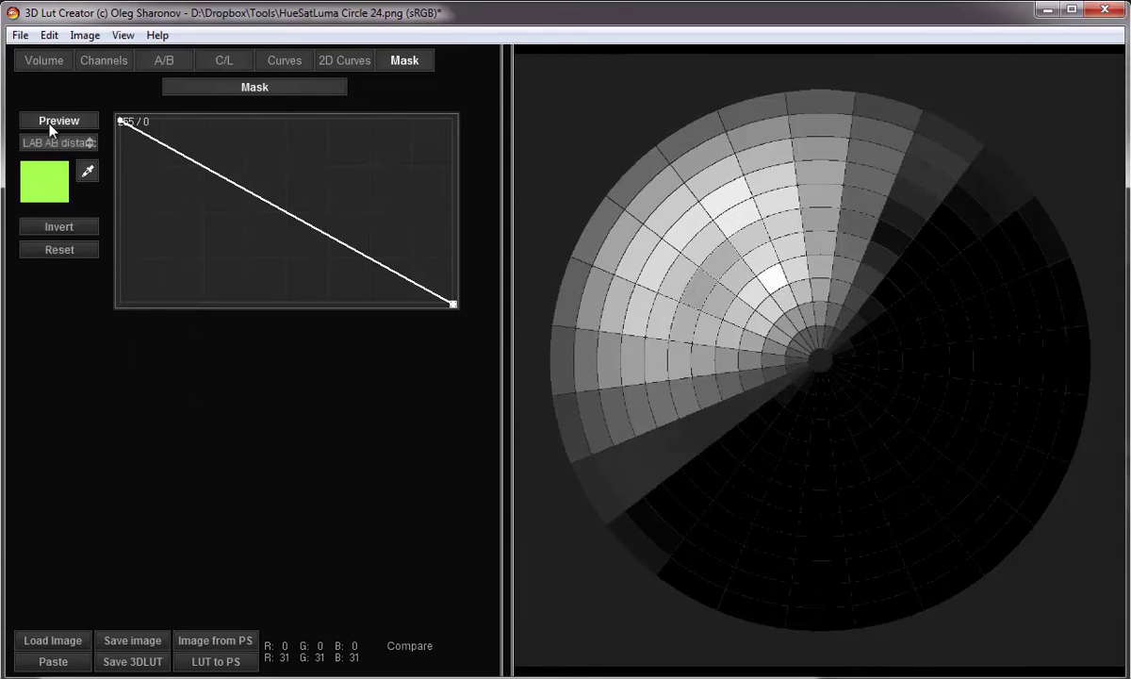
left_click(783, 300)
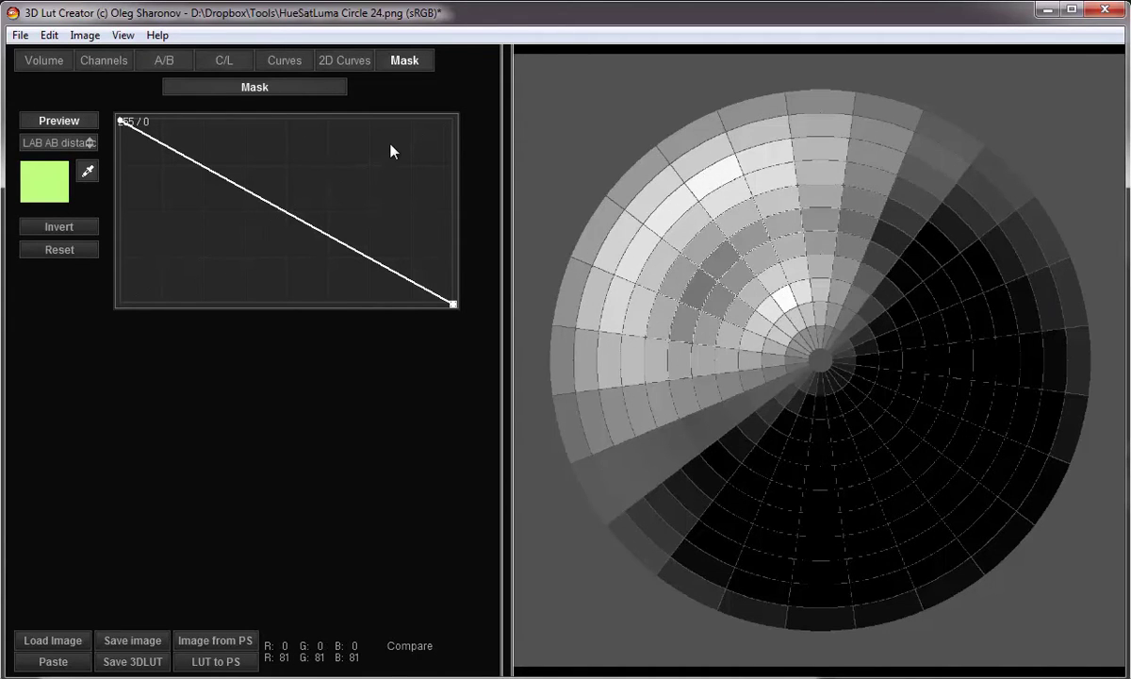
key("space")
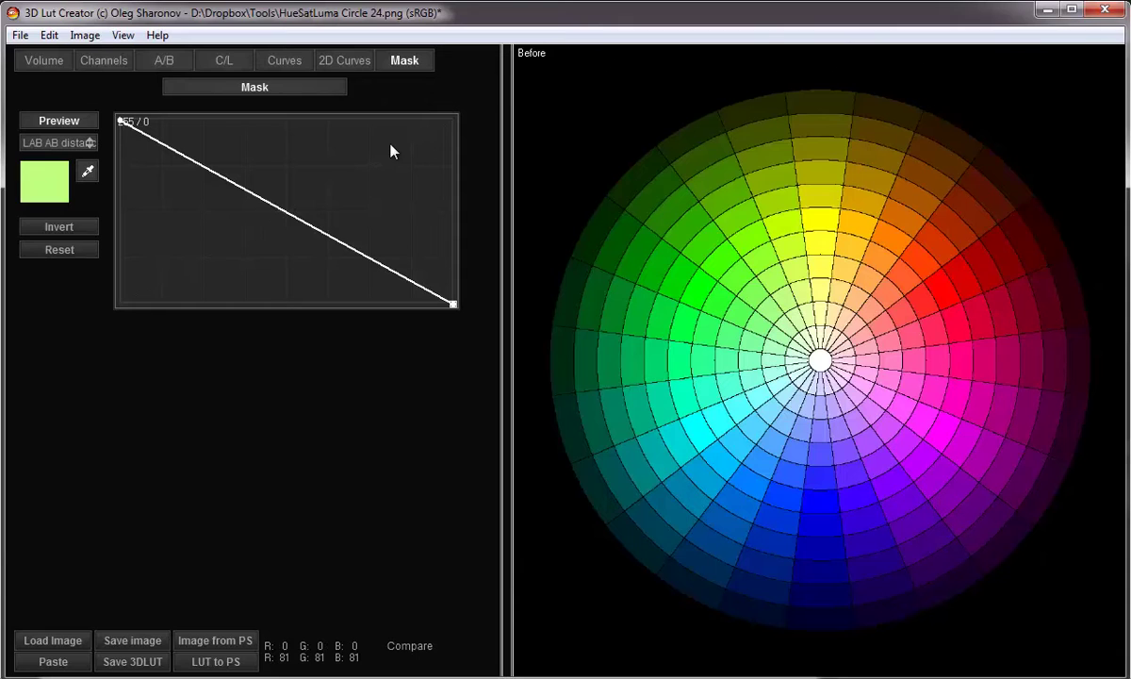
key("space")
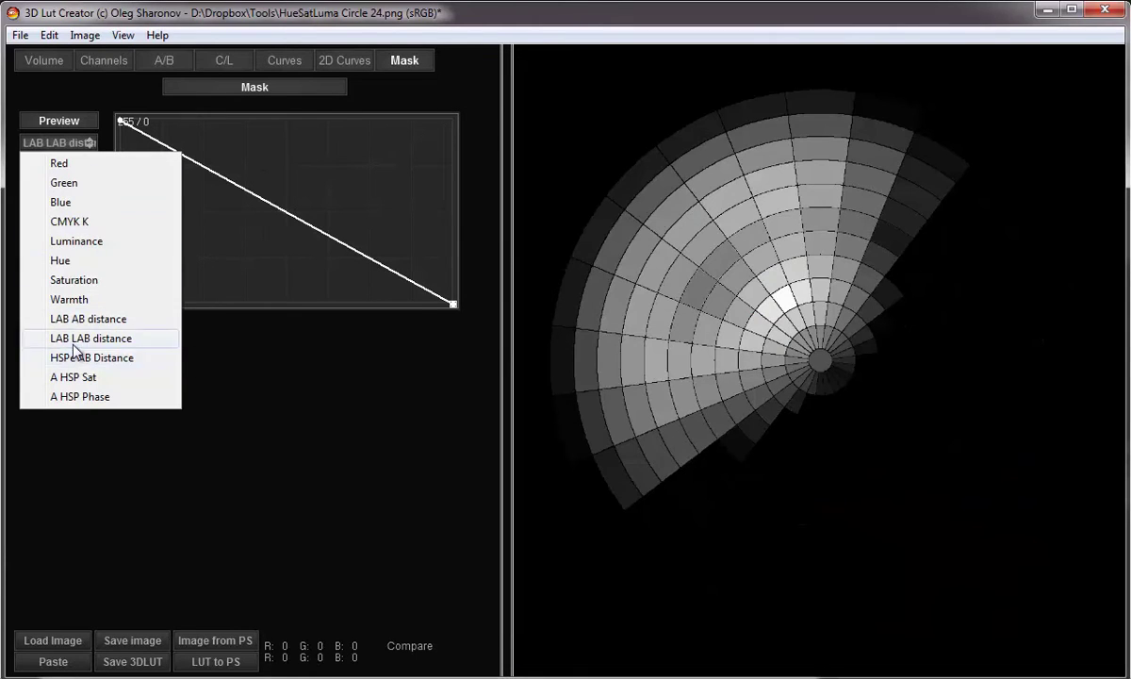
Change the mask channel to LAB LAB distance and move the curve's lower point inward to about 179 / 0
left_click(75, 344)
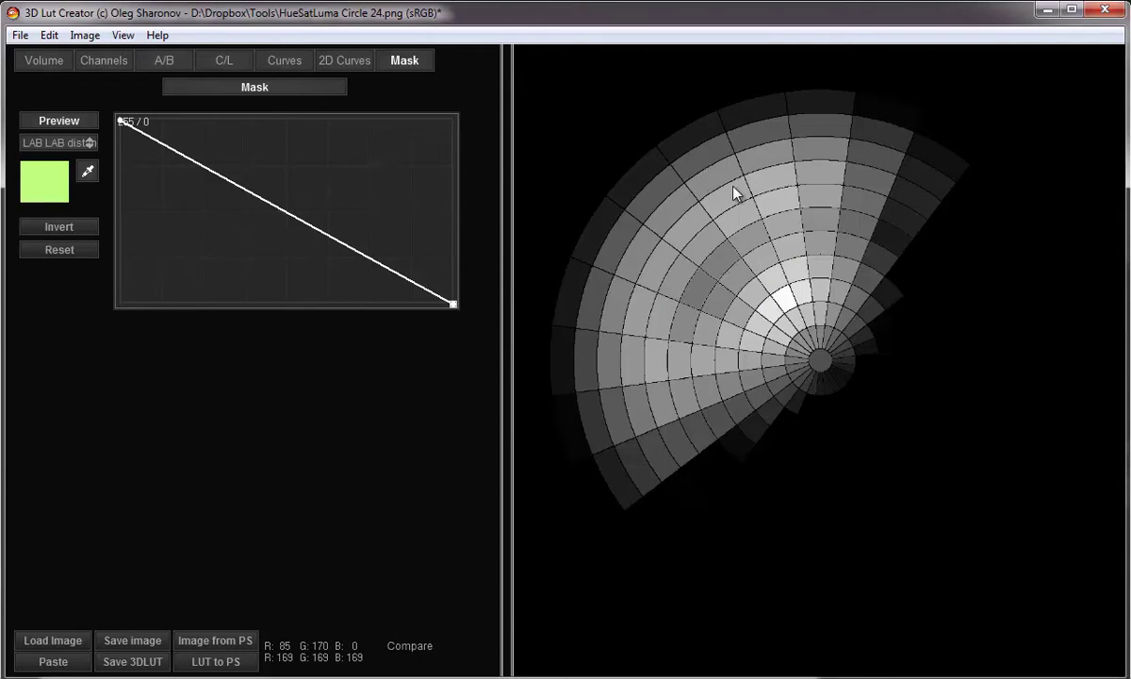
left_click_drag(458, 308, 355, 340)
Sample pale green cells near the wheel's centre and finally the white centre as the mask's reference colour
left_click(798, 317)
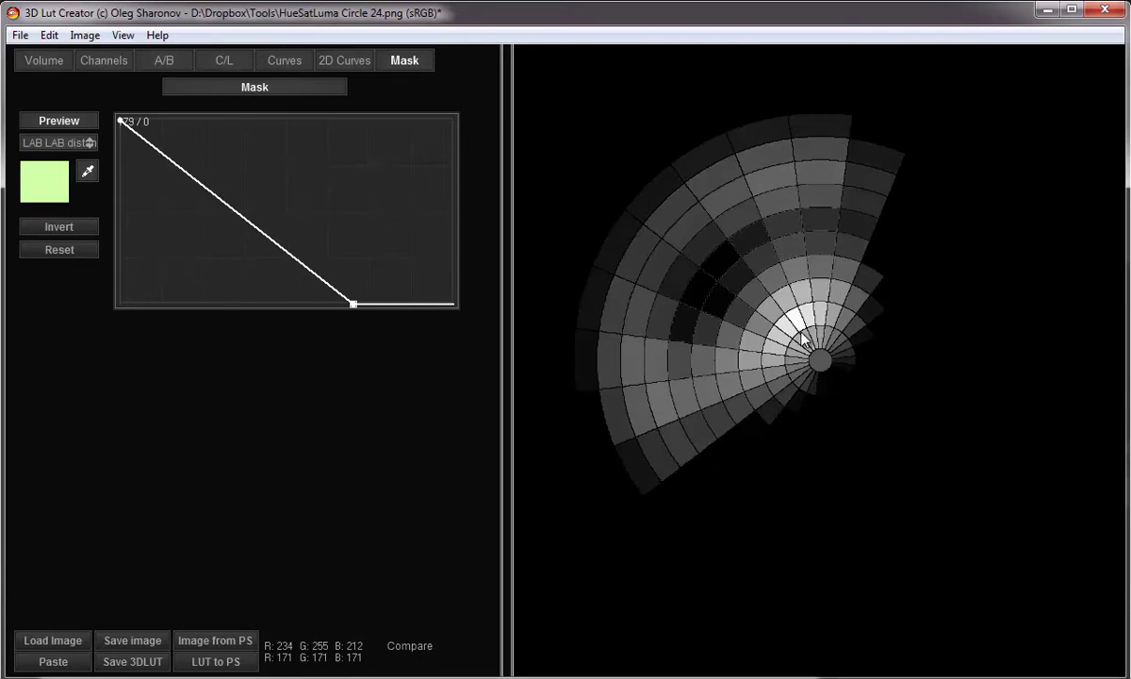
left_click(807, 338)
left_click_drag(809, 347, 816, 357)
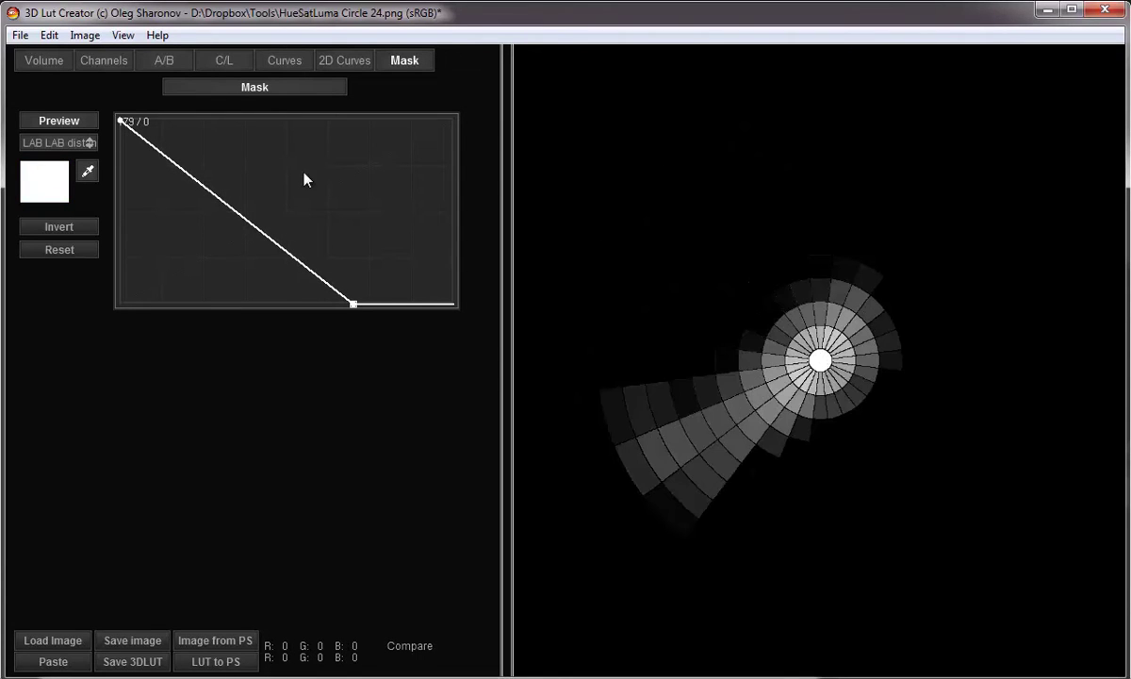
Change the mask channel to HSPe AB Distance and sample an orange cell on the wheel as reference colour
left_click(58, 142)
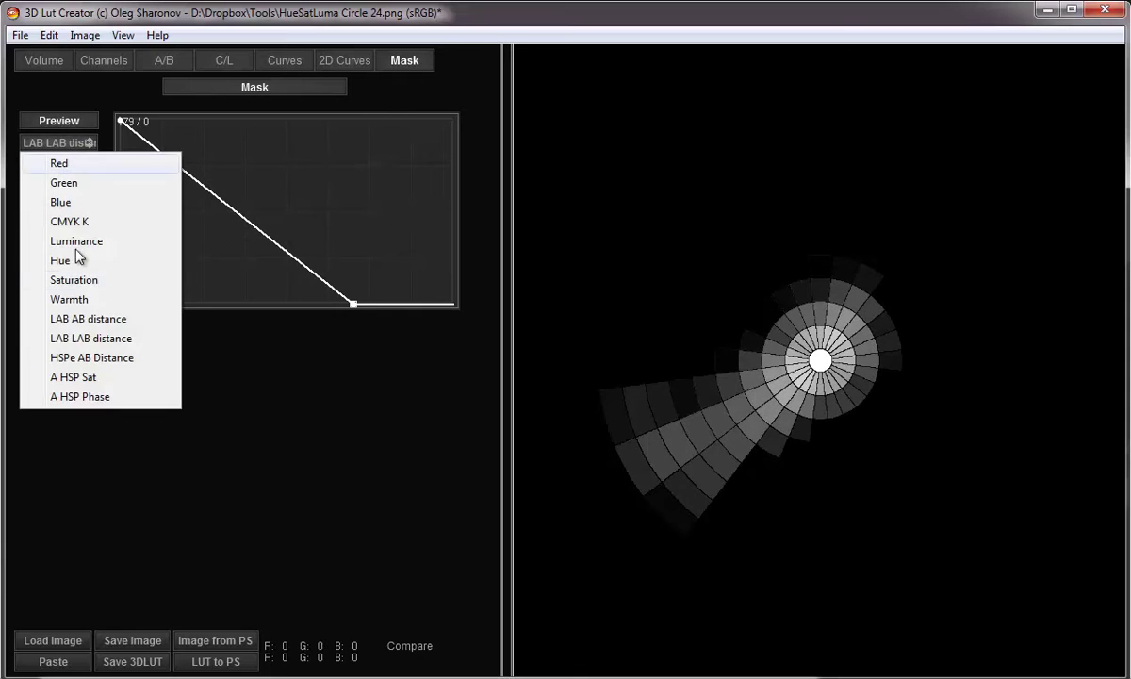
left_click(106, 360)
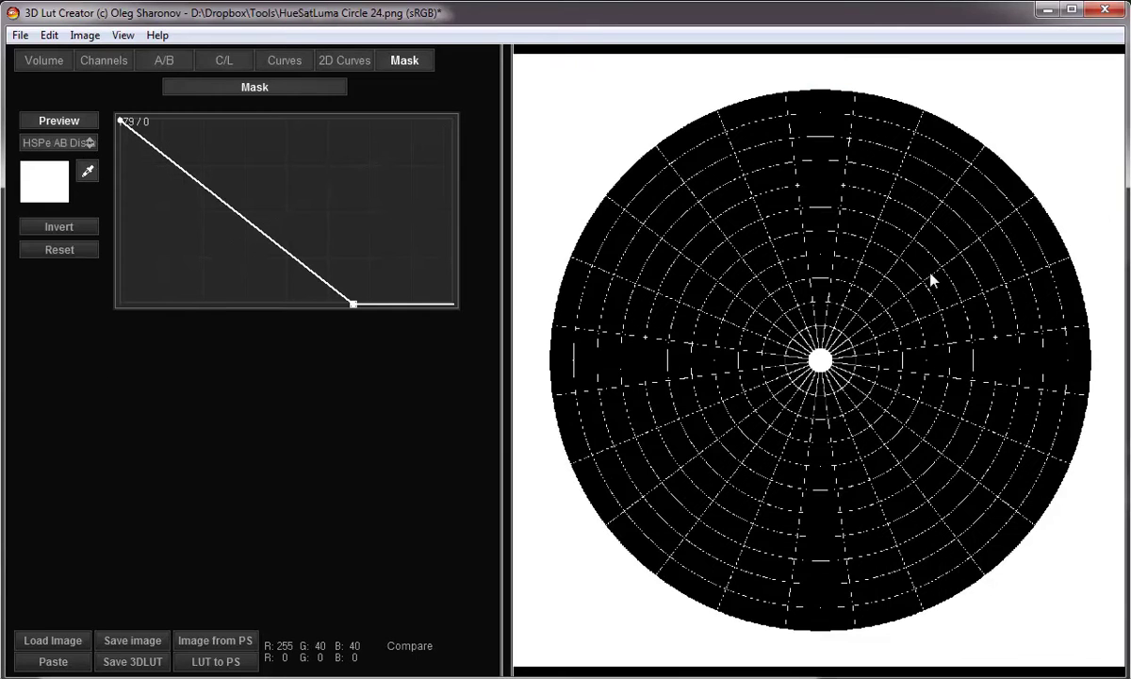
left_click(905, 231)
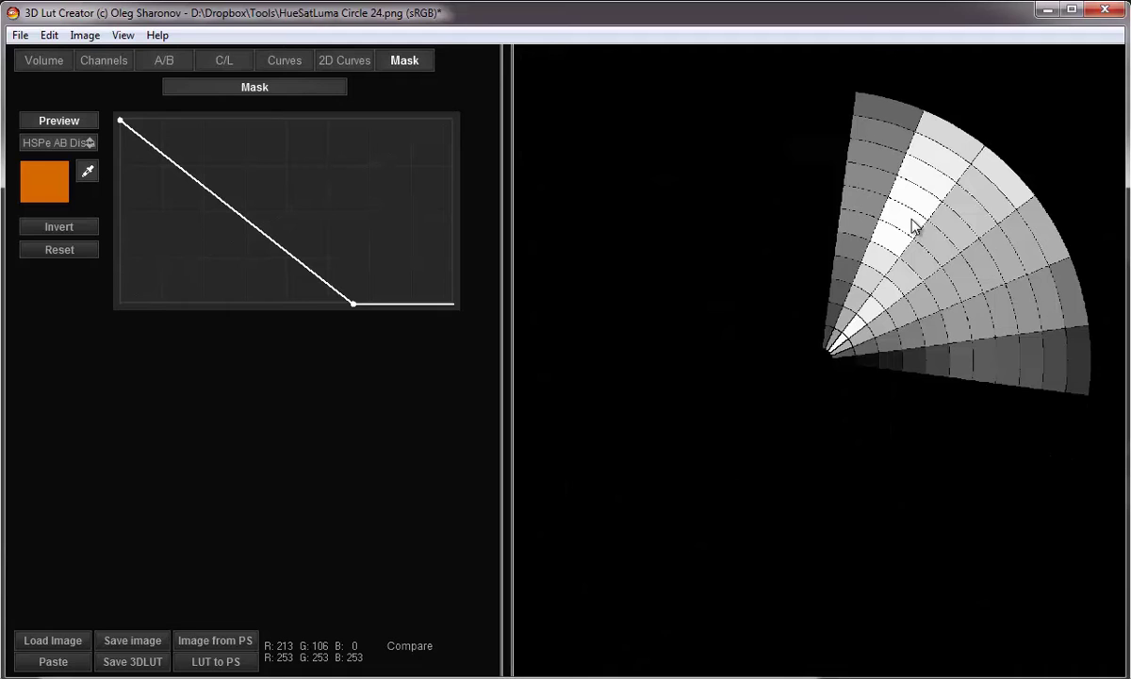
Load HSPColorSpace.png and compare its original colours with the mask preview
left_click(887, 237)
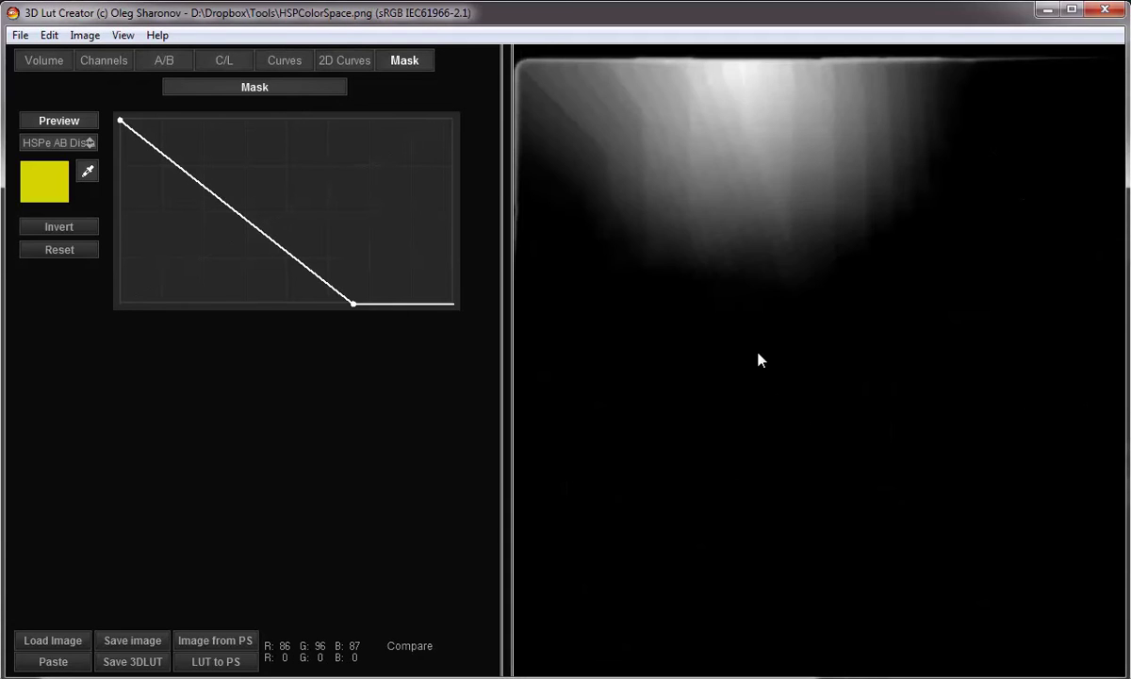
key("space")
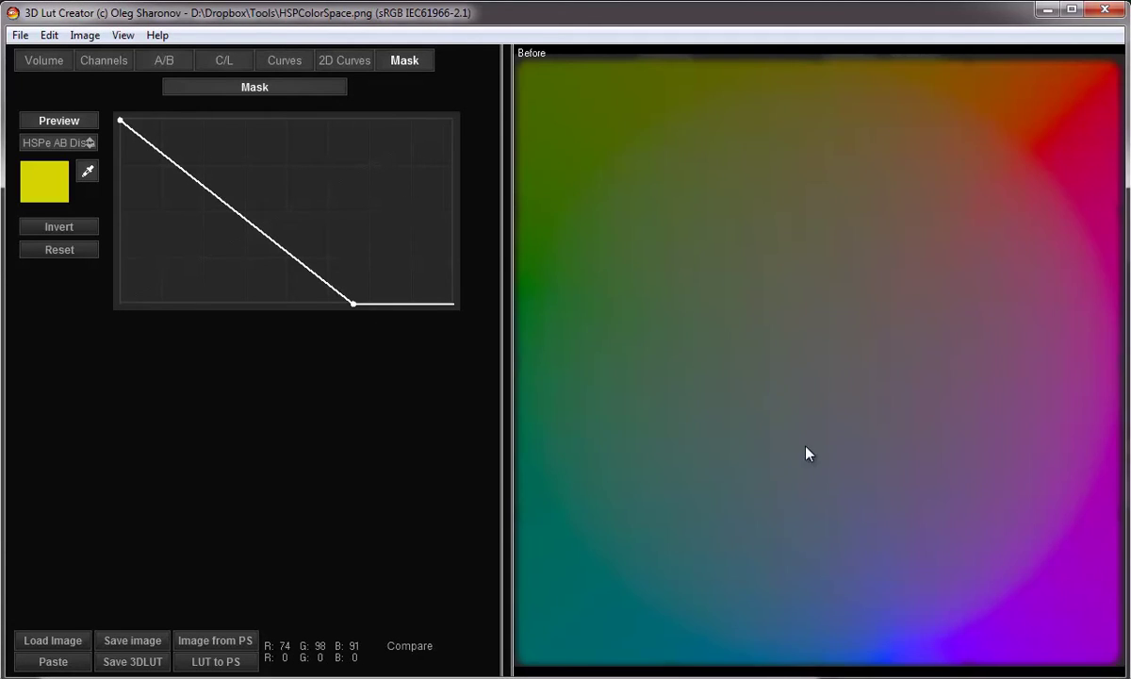
key("space")
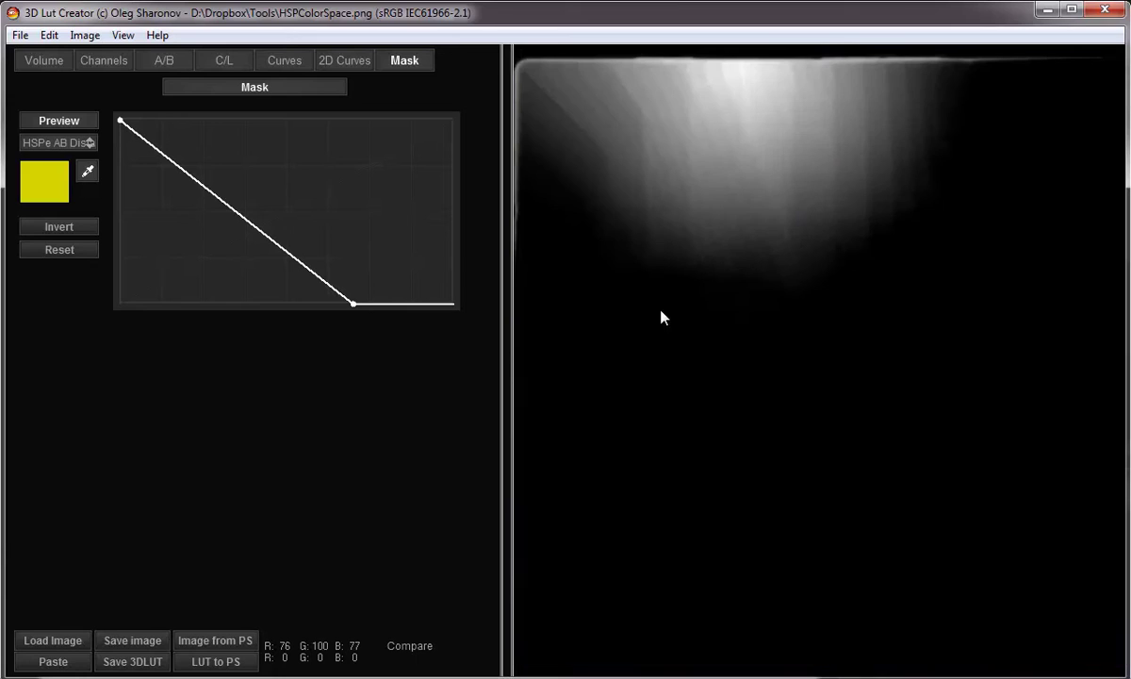
Sample a muted brown as reference colour and narrow the mask curve to fall from 28 / 255 to about 117 / 0
left_click_drag(652, 350, 848, 259)
left_click_drag(354, 303, 273, 327)
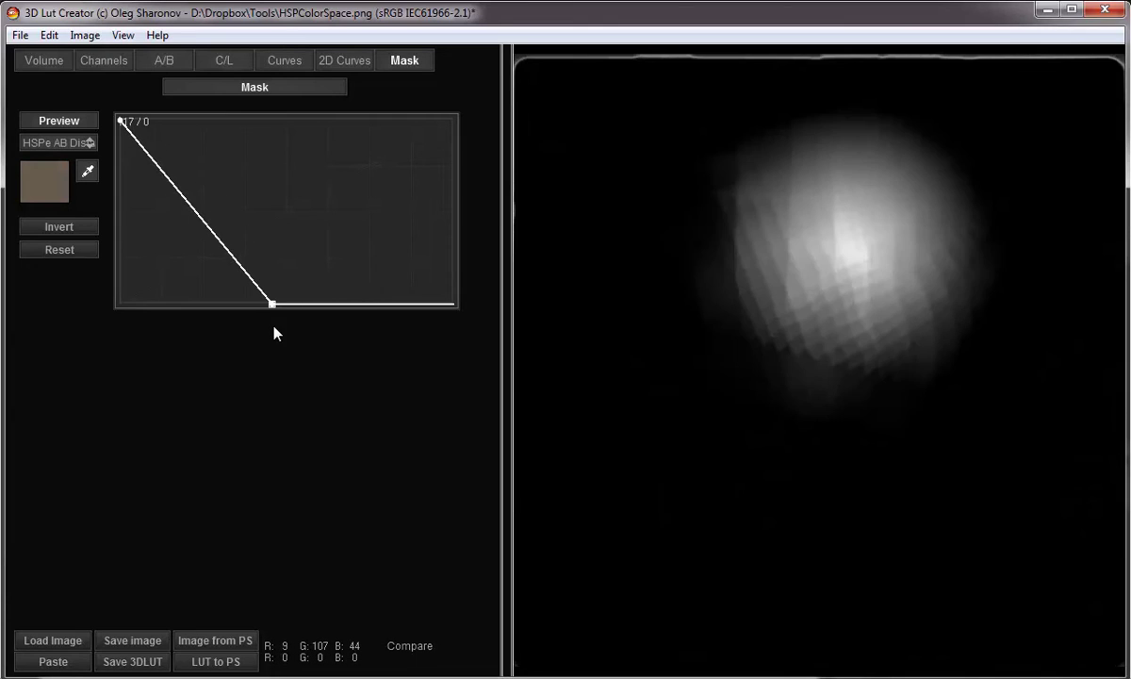
left_click_drag(121, 120, 158, 123)
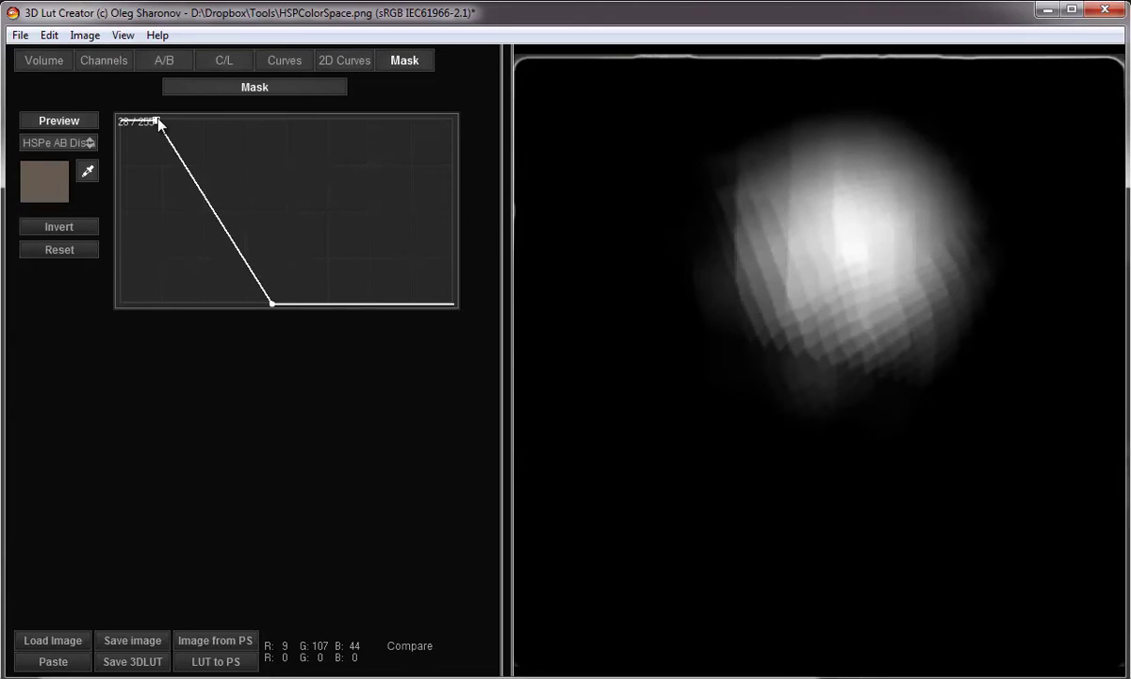
Change the mask channel to A HSP Sat
left_click(83, 144)
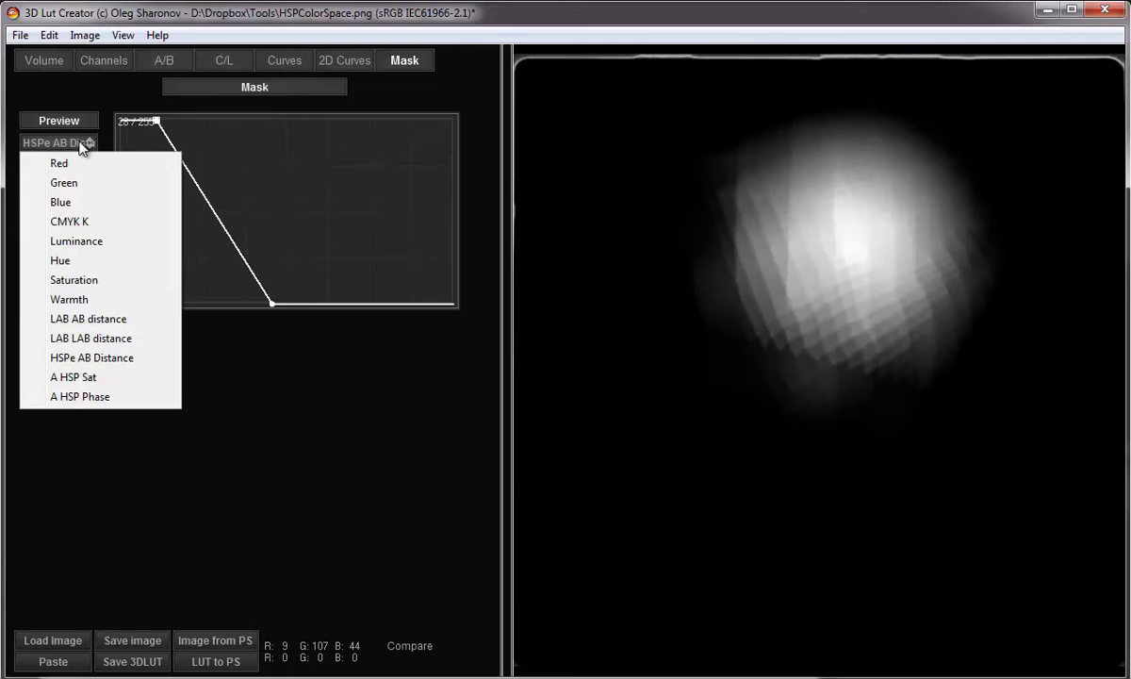
left_click(85, 377)
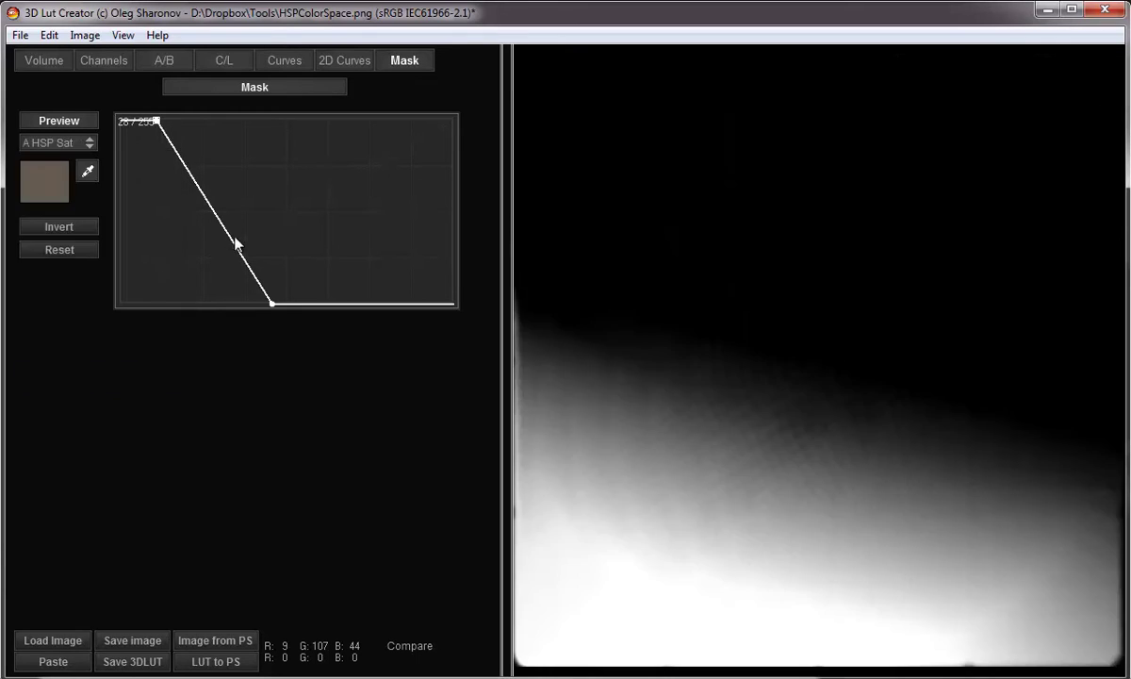
Reset the mask curve and sample a saturated red from the image as reference colour
left_click(62, 250)
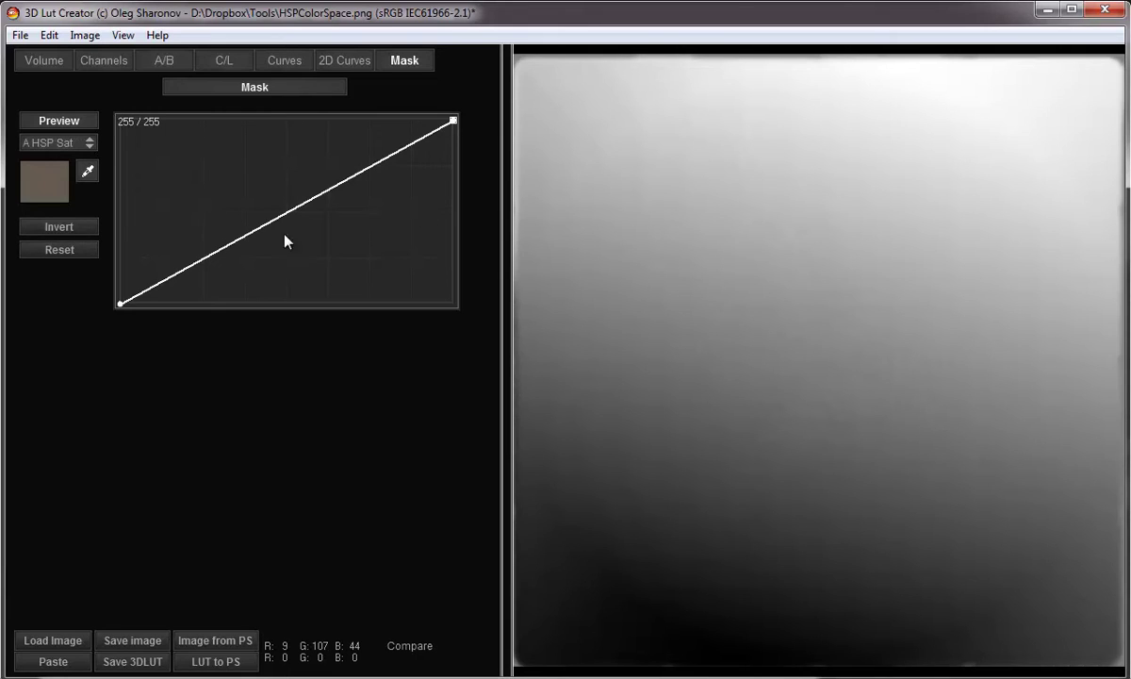
left_click(86, 171)
left_click(1001, 264)
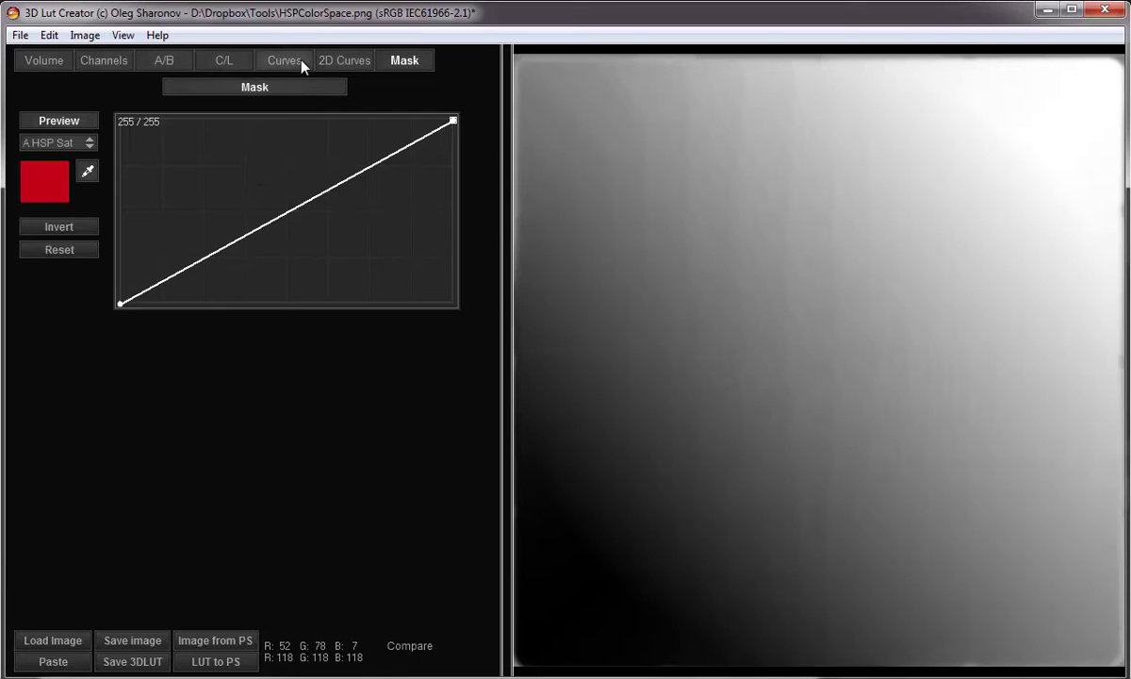
Align the C/L grid axes with the red corner and compare their direction with the mask gradient
left_click(228, 61)
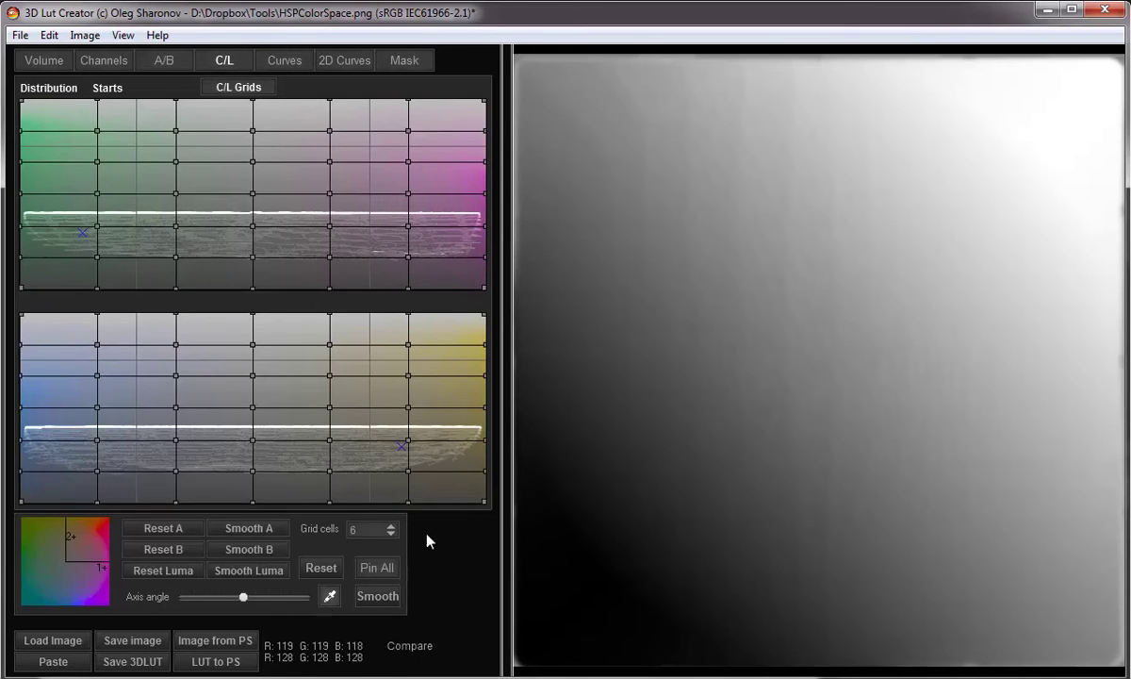
left_click(1090, 105)
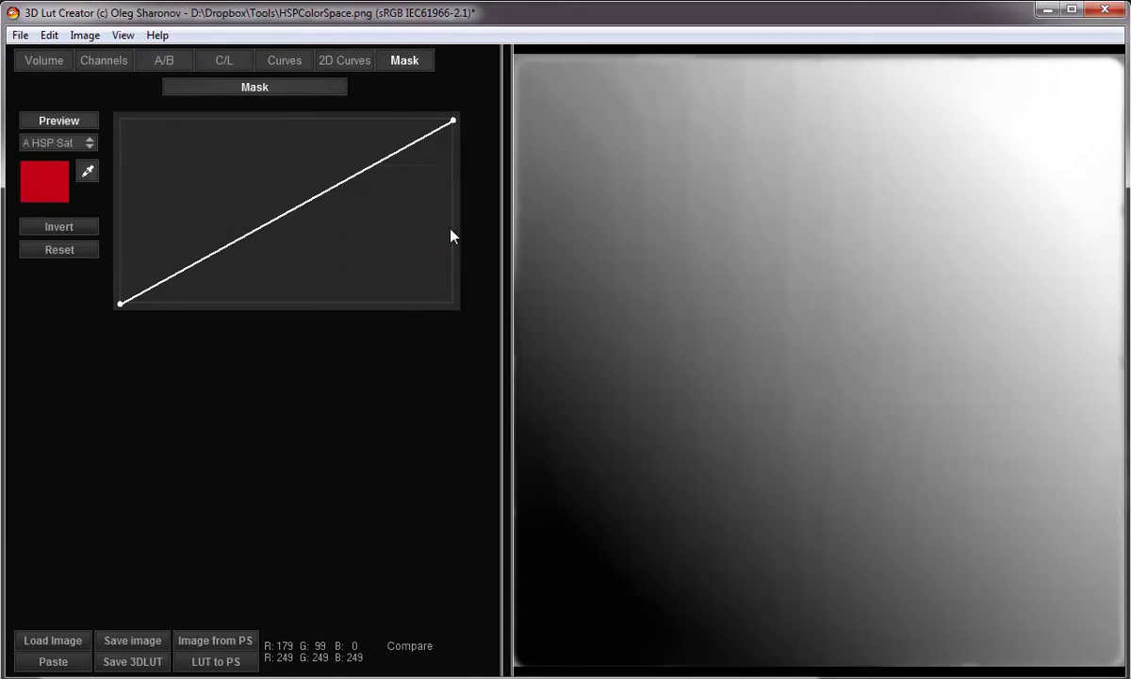
left_click(247, 61)
left_click(231, 66)
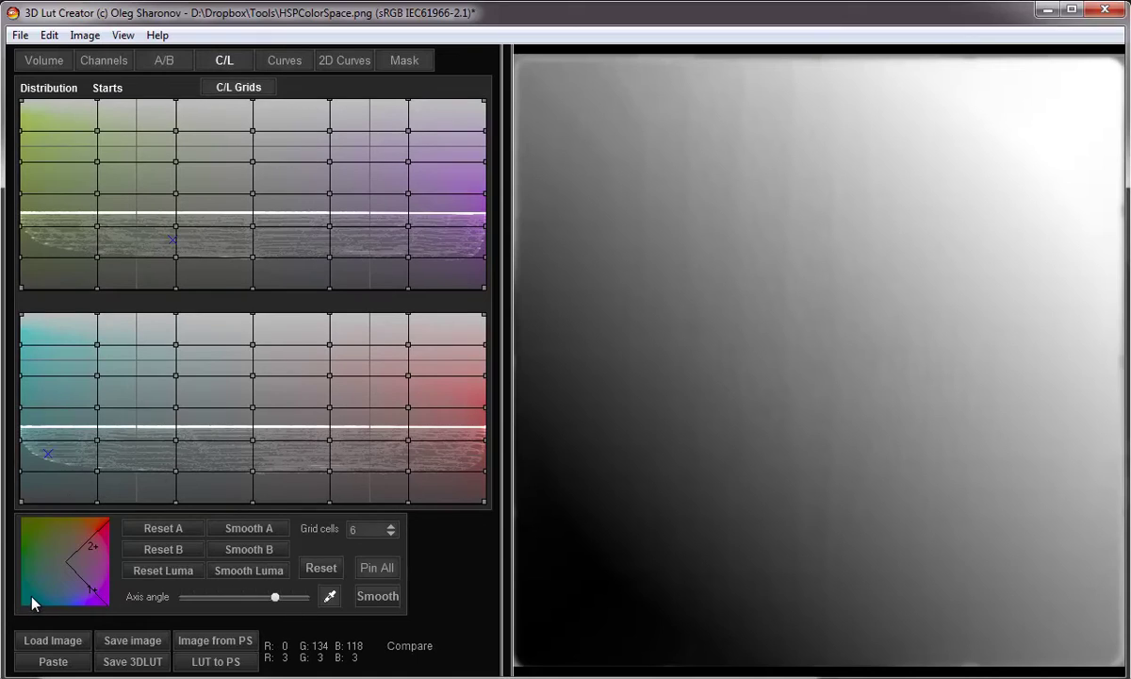
key("m")
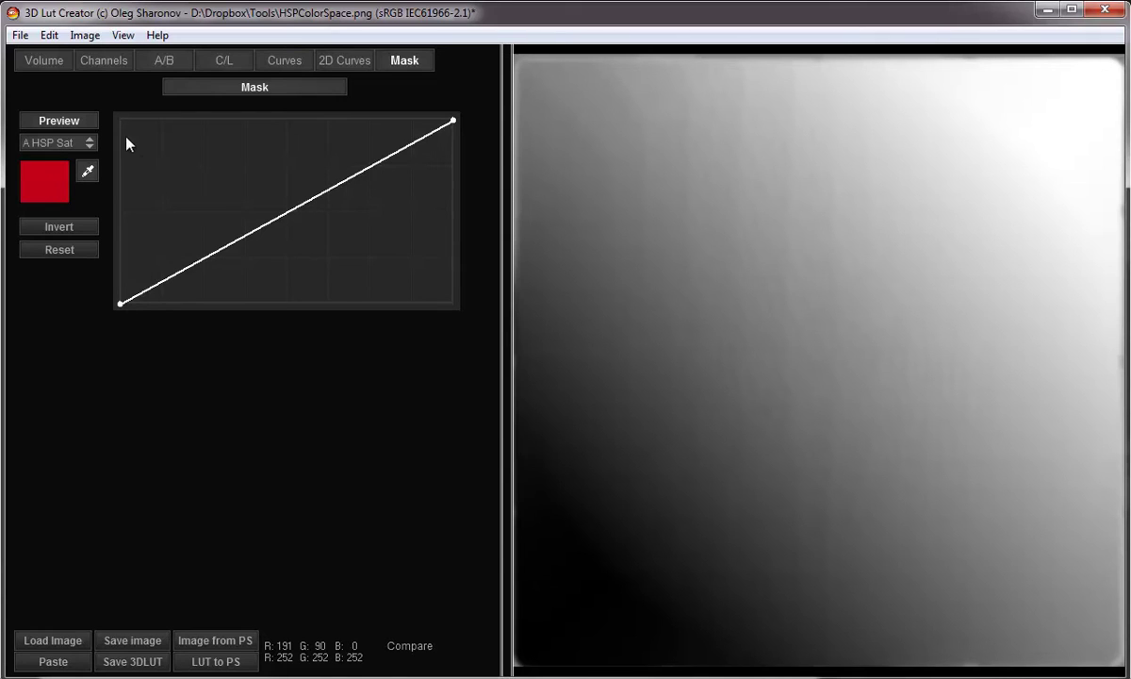
left_click(222, 62)
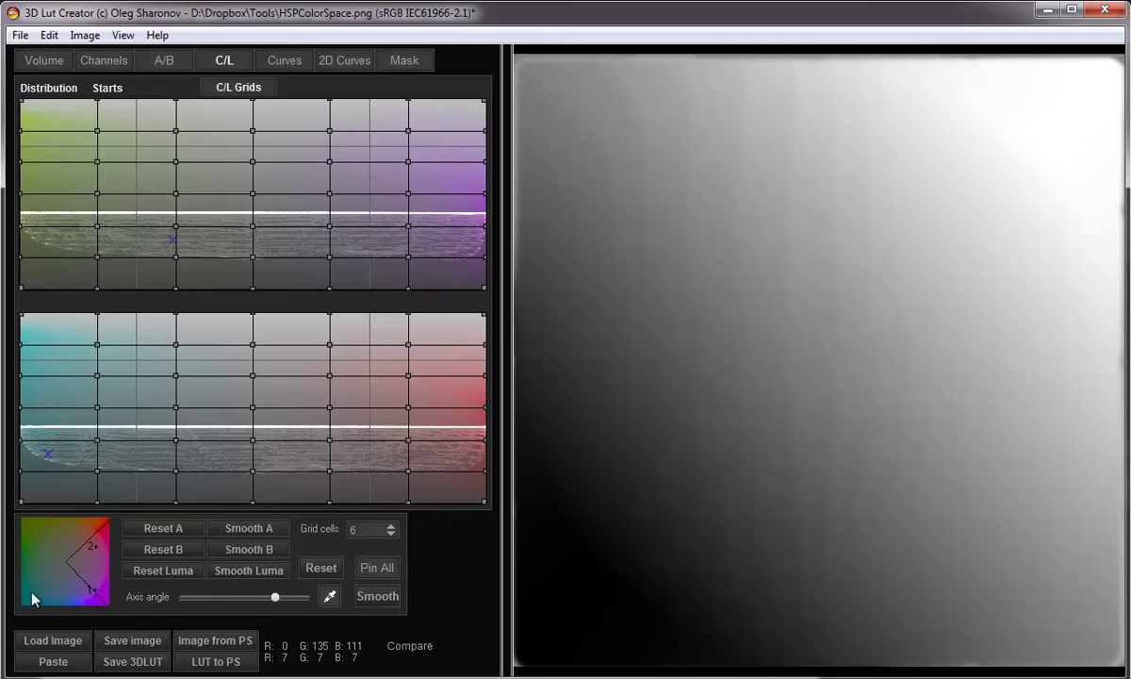
left_click(406, 64)
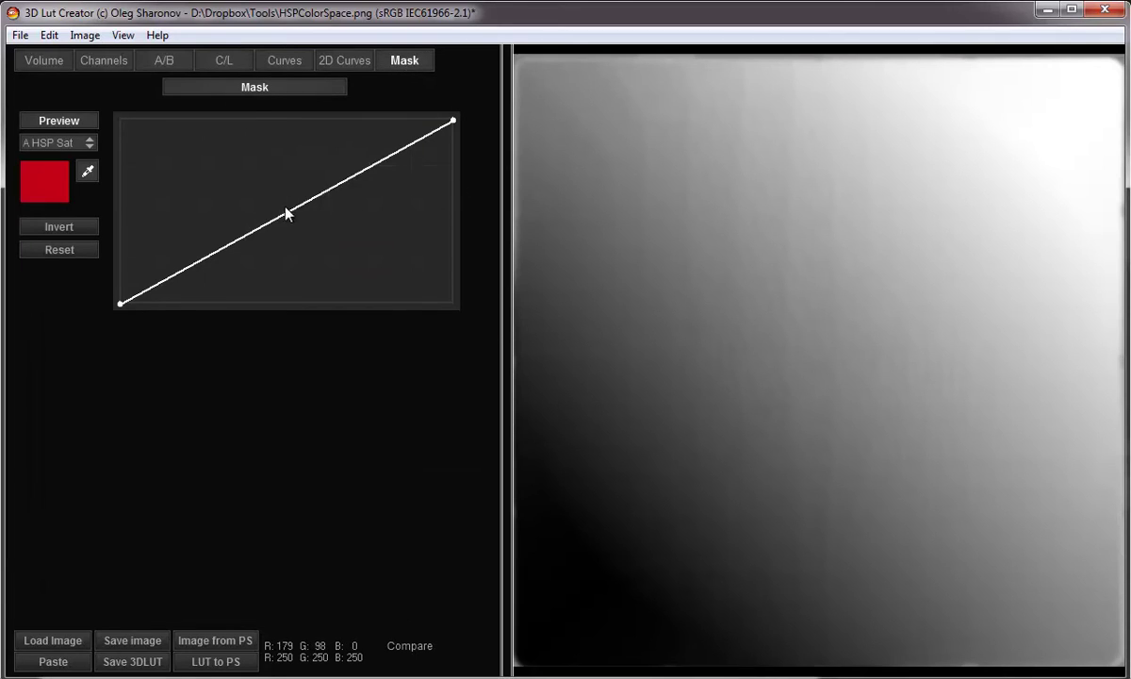
Reshape the mask curve into a steep rise from zero just past the middle up to 207 / 255
left_click_drag(120, 303, 285, 309)
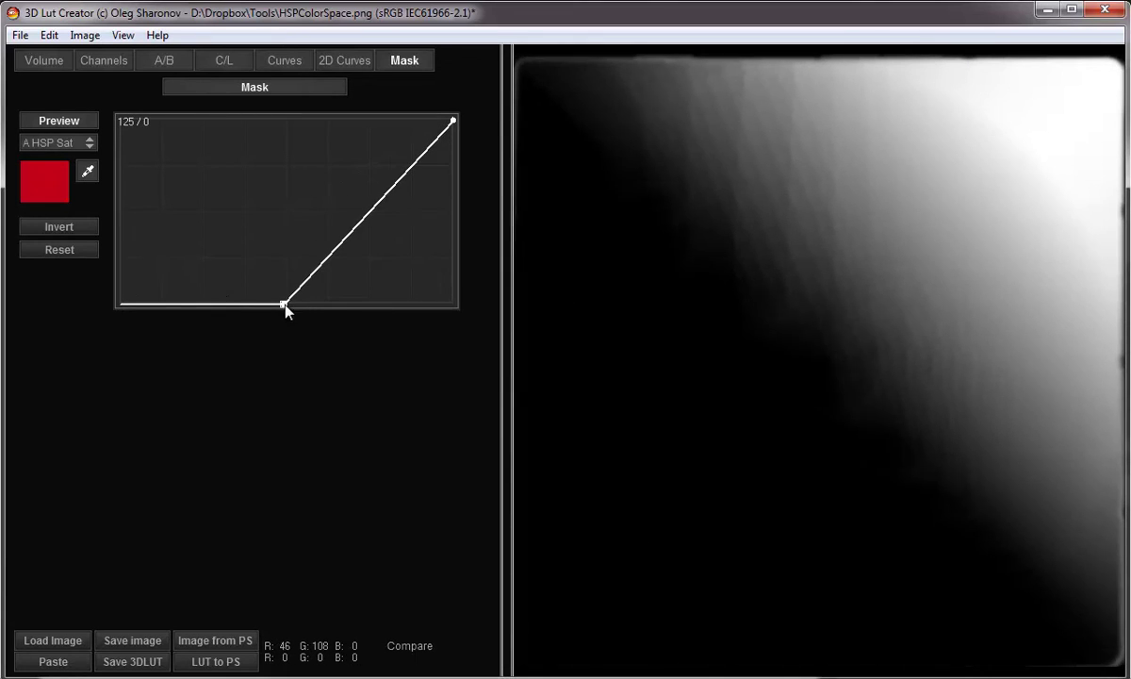
left_click_drag(283, 305, 273, 304)
left_click(324, 250)
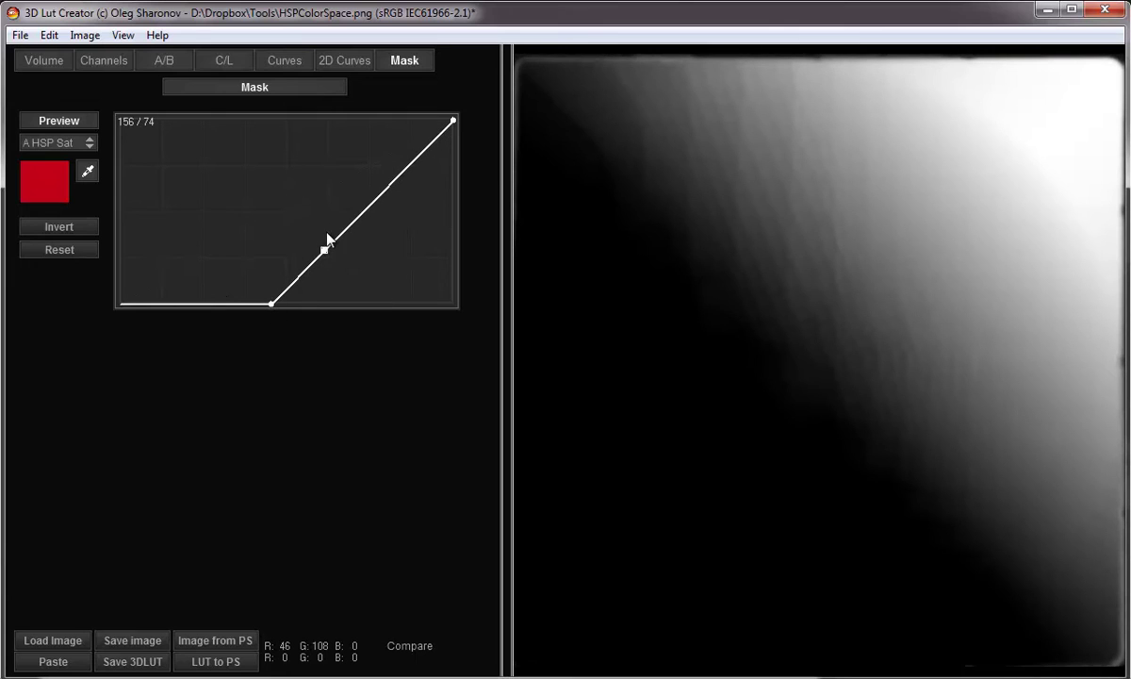
left_click_drag(326, 245, 288, 111)
left_click_drag(273, 304, 248, 318)
left_click_drag(288, 122, 357, 120)
left_click_drag(243, 307, 332, 315)
left_click_drag(364, 121, 392, 114)
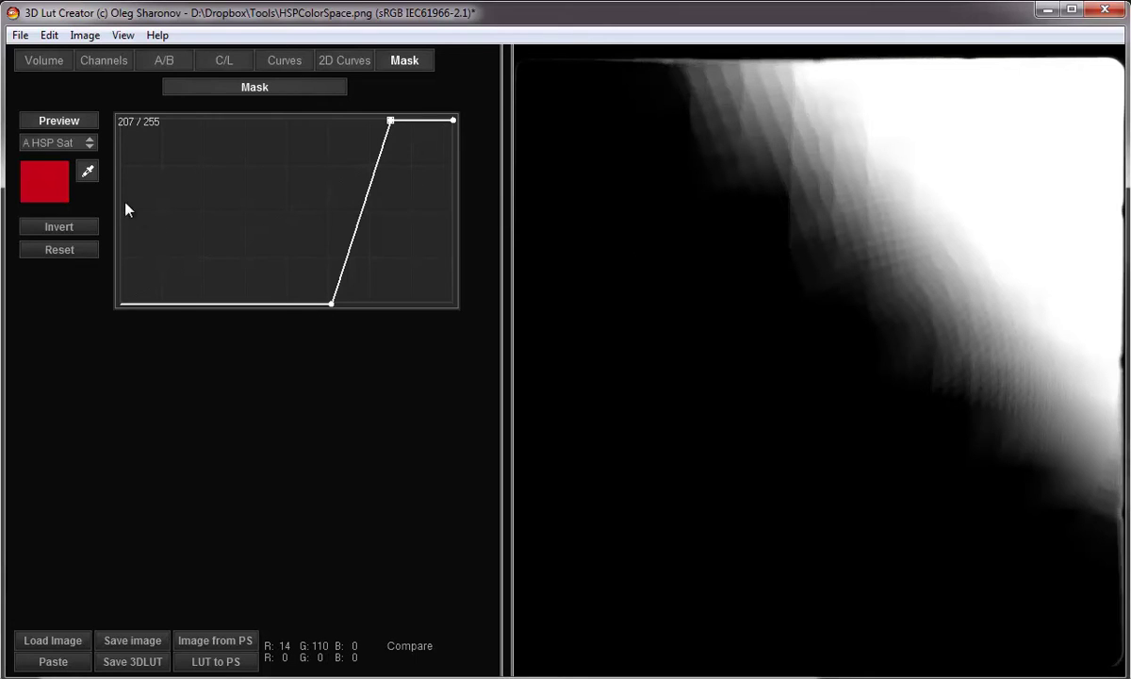
Change the mask channel to A HSP Phase and reset the mask curve
left_click(77, 144)
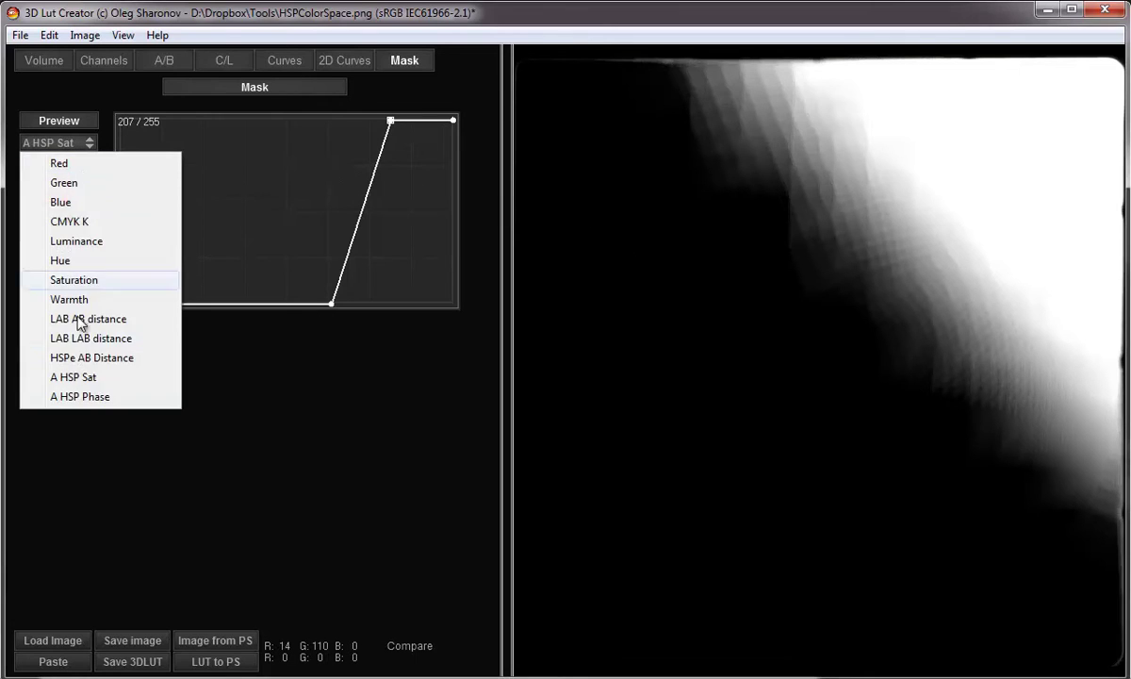
left_click(80, 397)
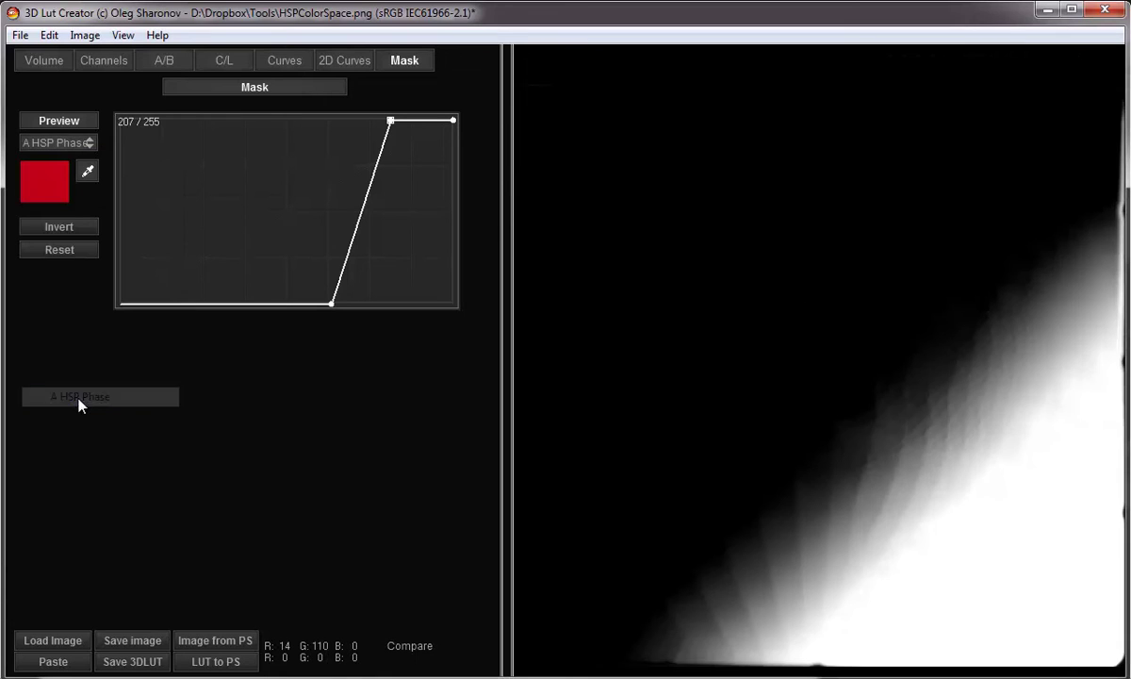
left_click(73, 251)
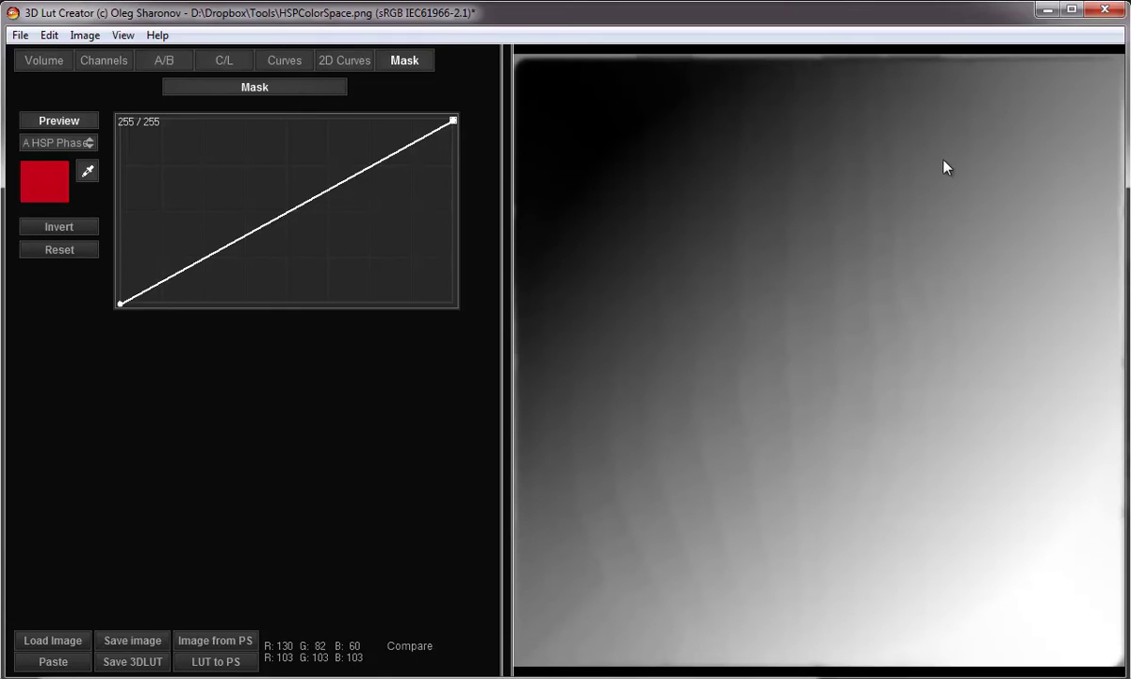
Change the mask channel back to A HSP Sat and compare muted and saturated reds as reference colour
left_click(57, 142)
left_click(95, 356)
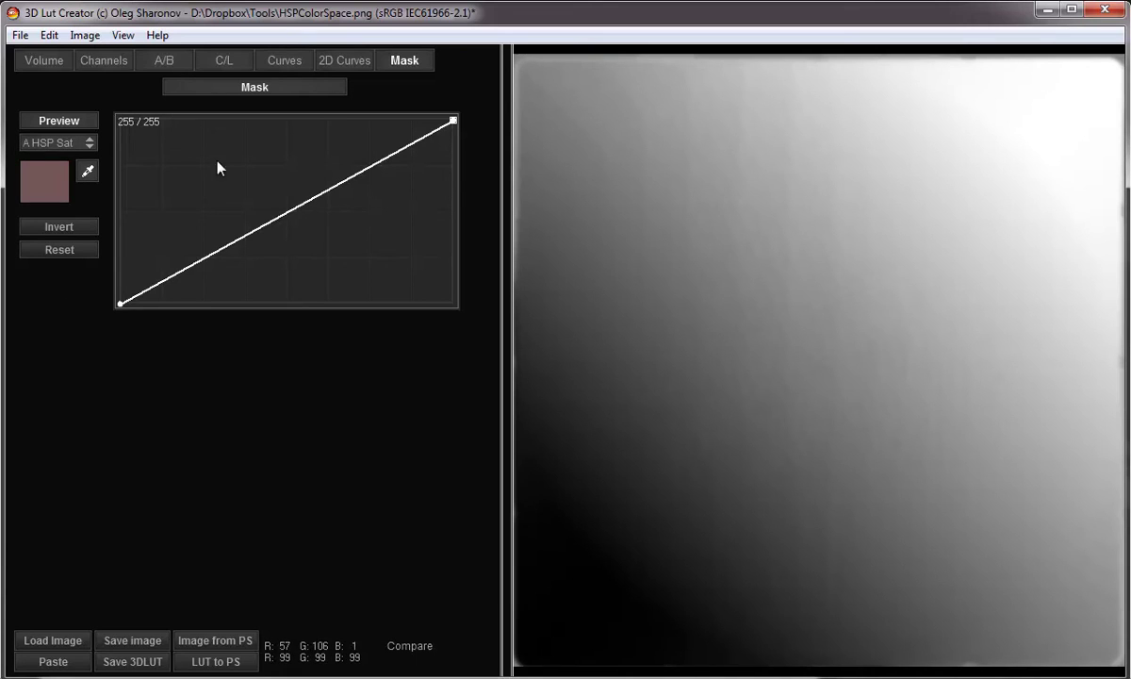
left_click(1080, 105)
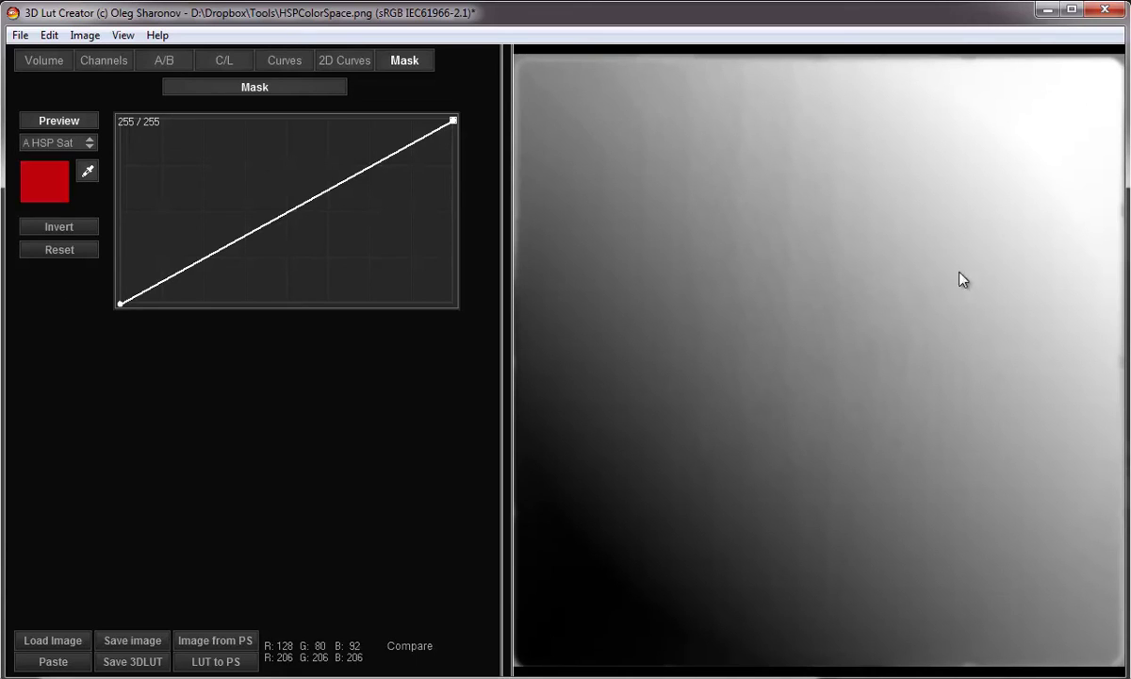
left_click(921, 293)
left_click(1089, 99)
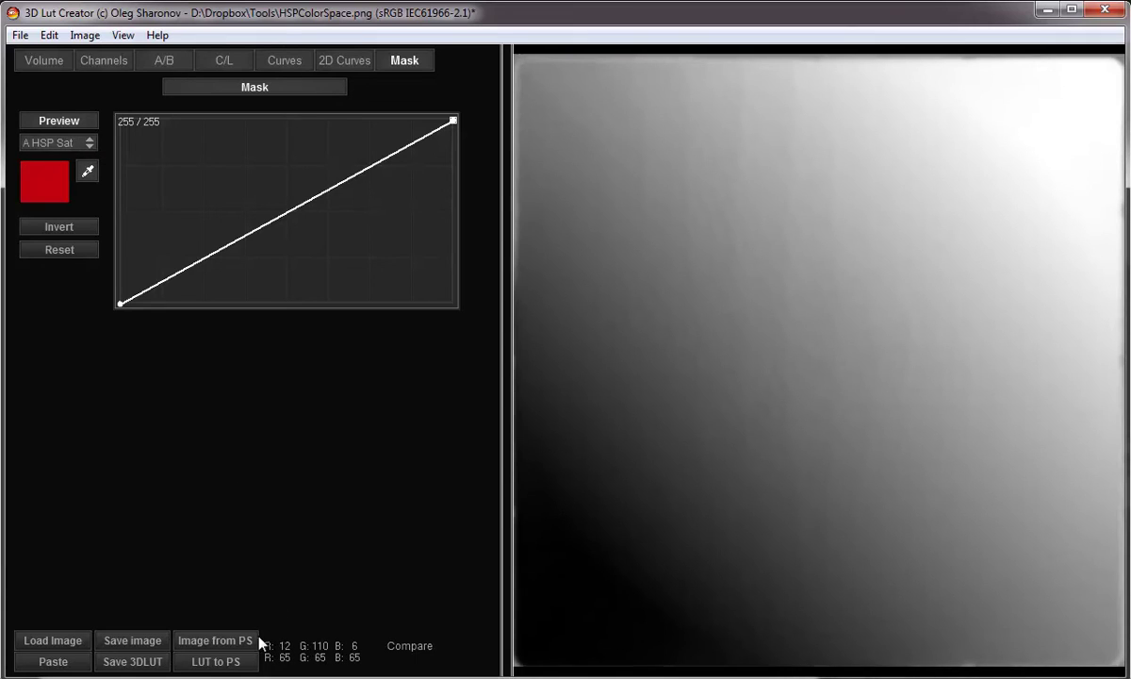
Reset all adjustments to a new state and import the portrait photo from Photoshop
left_click(19, 35)
left_click(46, 55)
left_click(704, 497)
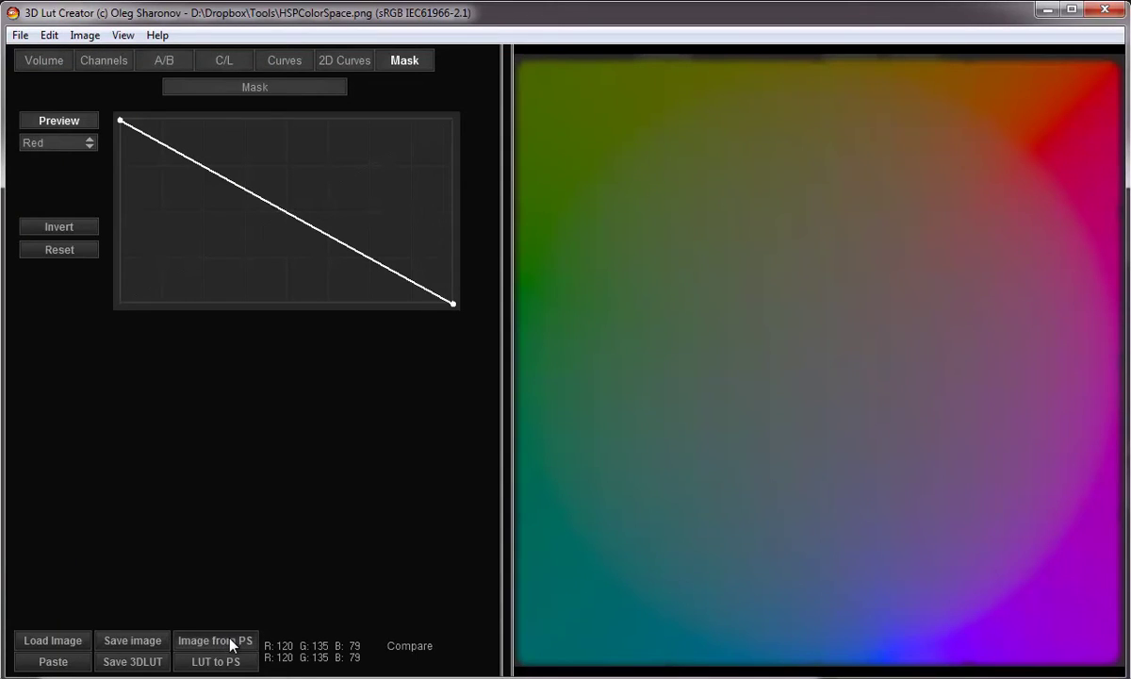
left_click(230, 642)
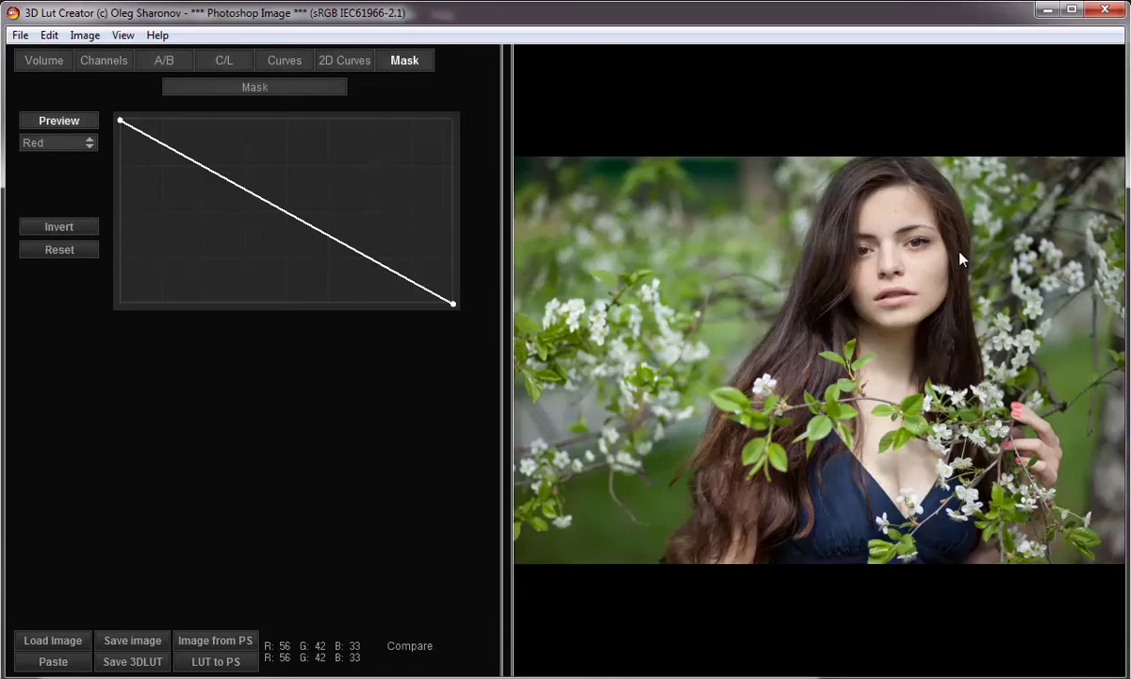
Lower the blue curve to 92 / 79 and the green curve to 116 / 106, with green's white point at 242 / 255
left_click(282, 62)
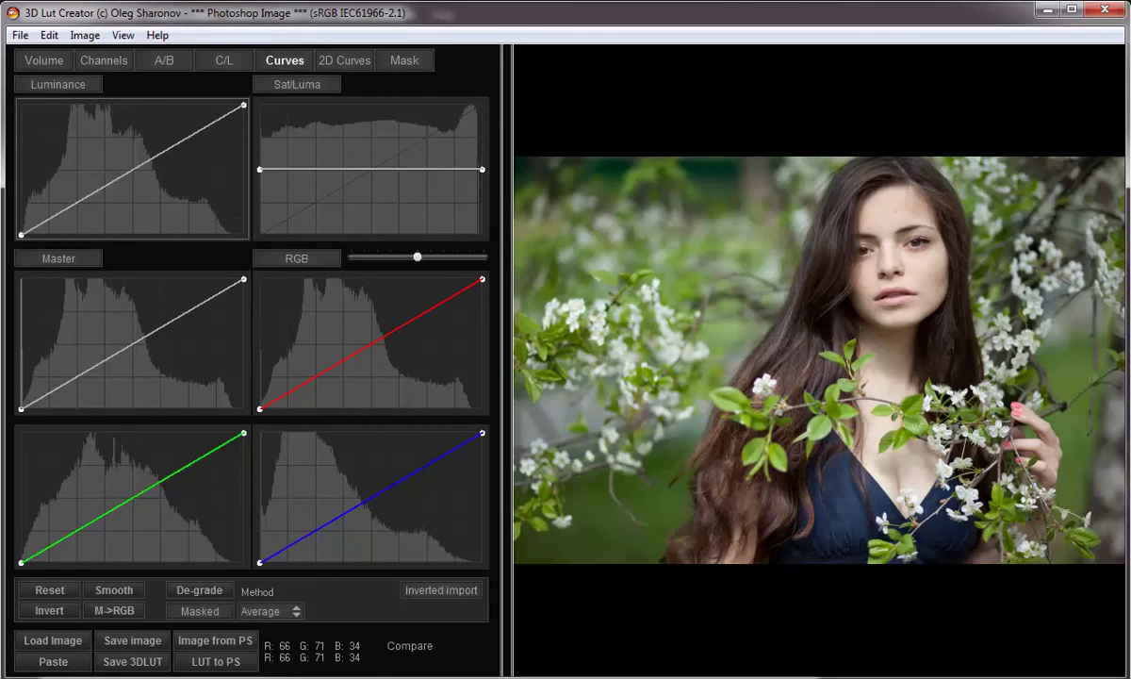
mouse_move(345, 517)
left_mouse_down()
mouse_move(329, 522)
mouse_move(343, 523)
left_mouse_up()
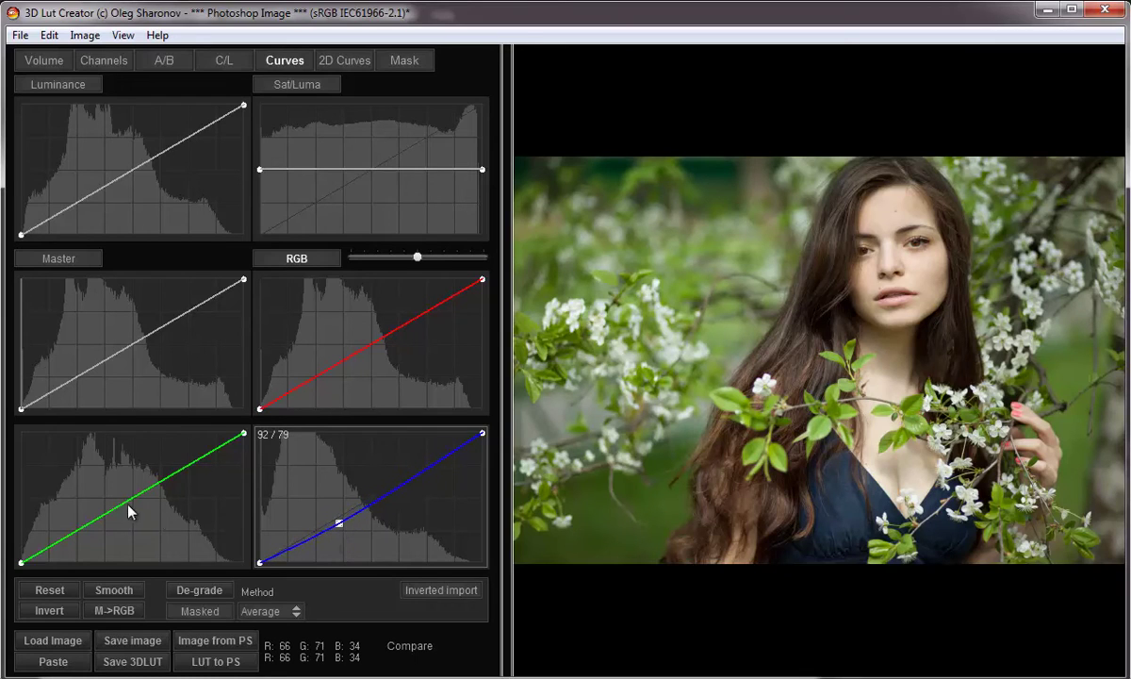
left_click_drag(125, 510, 122, 510)
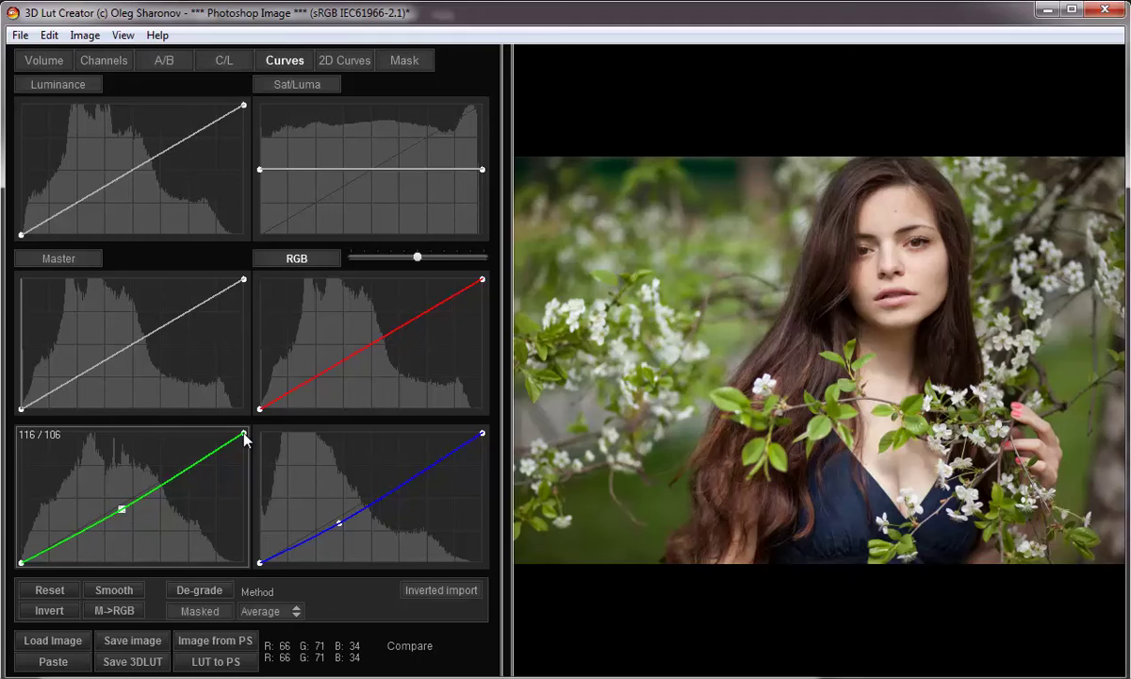
left_click_drag(244, 435, 234, 433)
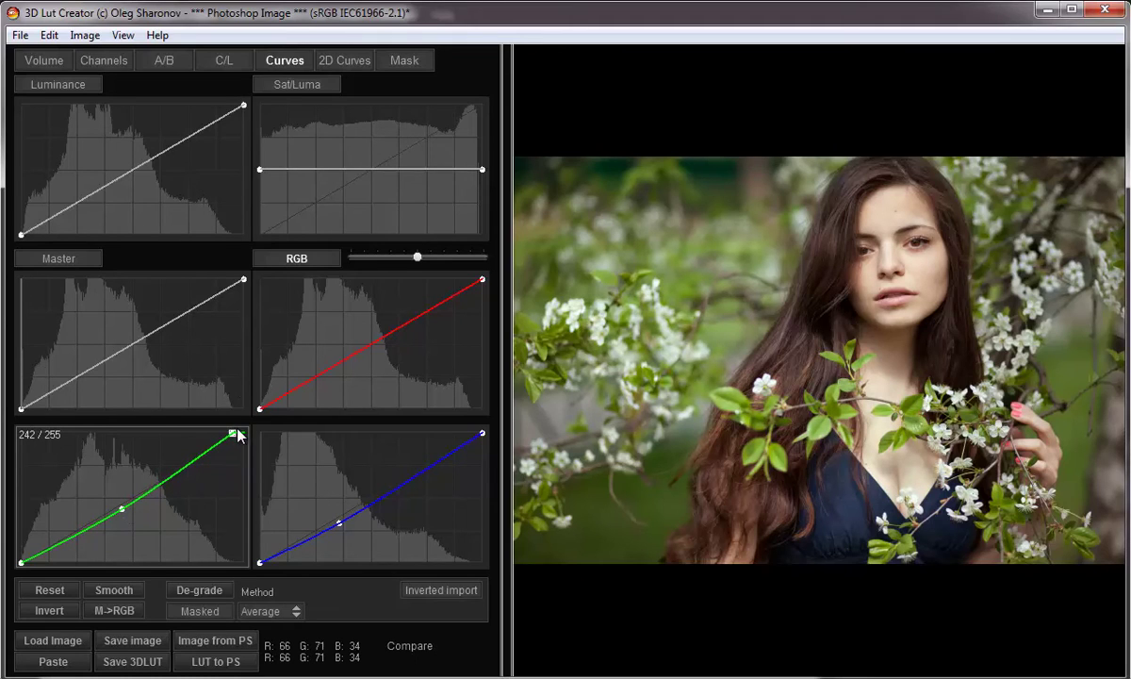
Set the Luminance curve to 164 / 153 with its white point at 243 / 255, and compare before and after
left_click(77, 84)
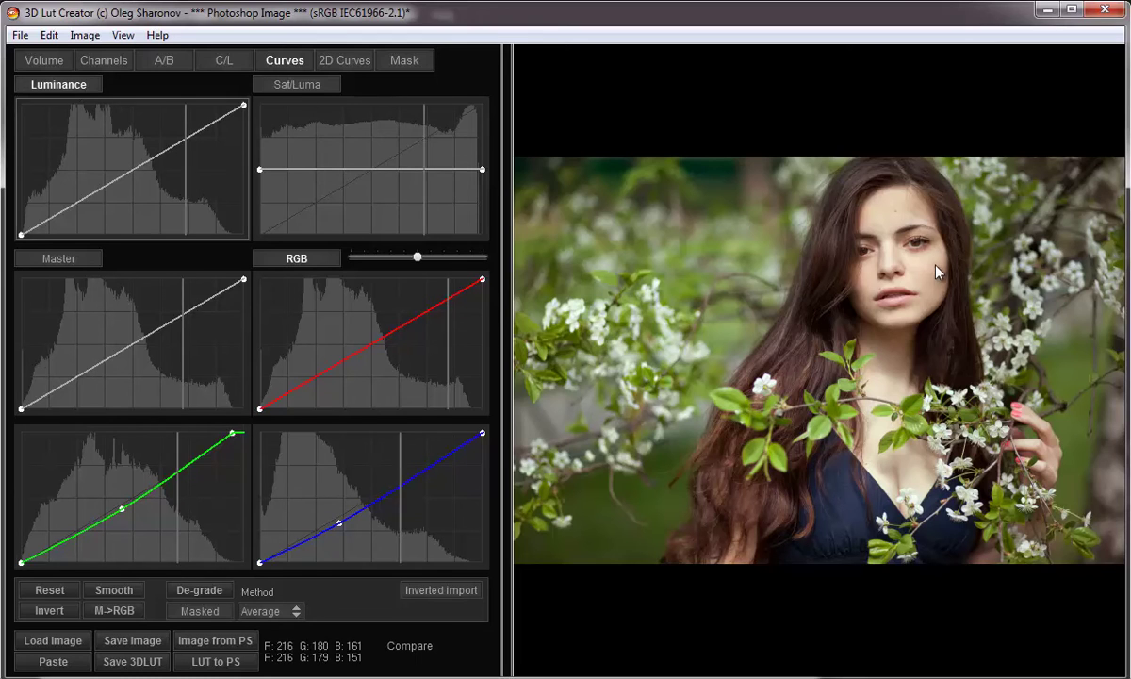
left_click_drag(938, 276, 938, 286)
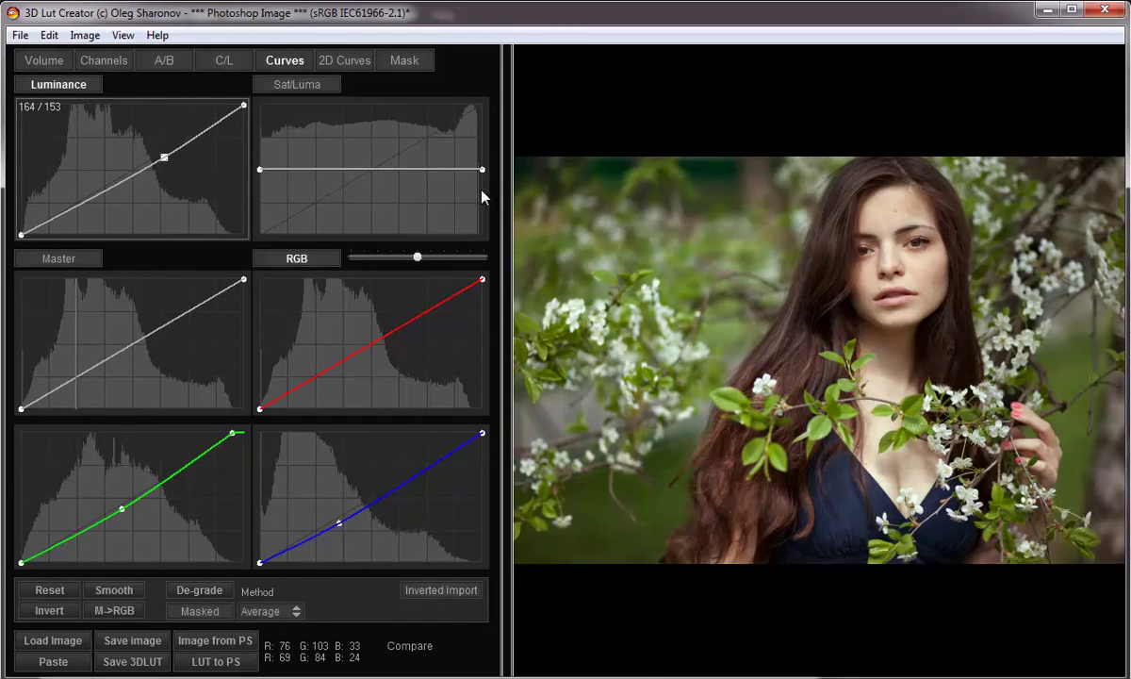
left_click_drag(233, 110, 233, 105)
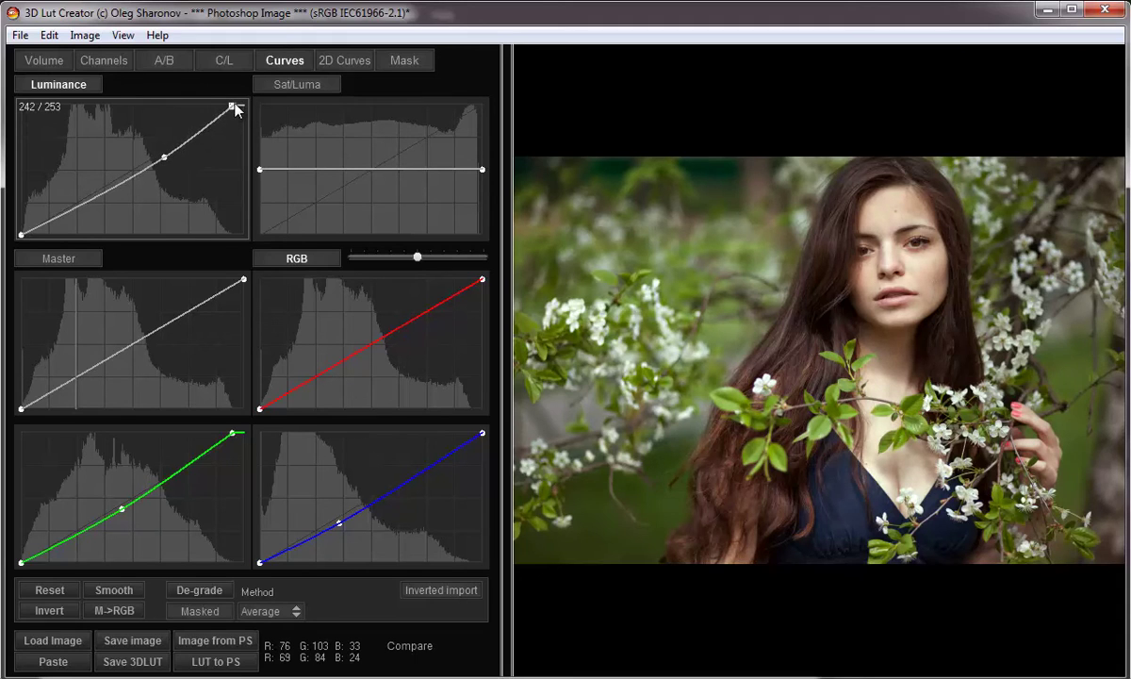
left_click(629, 331)
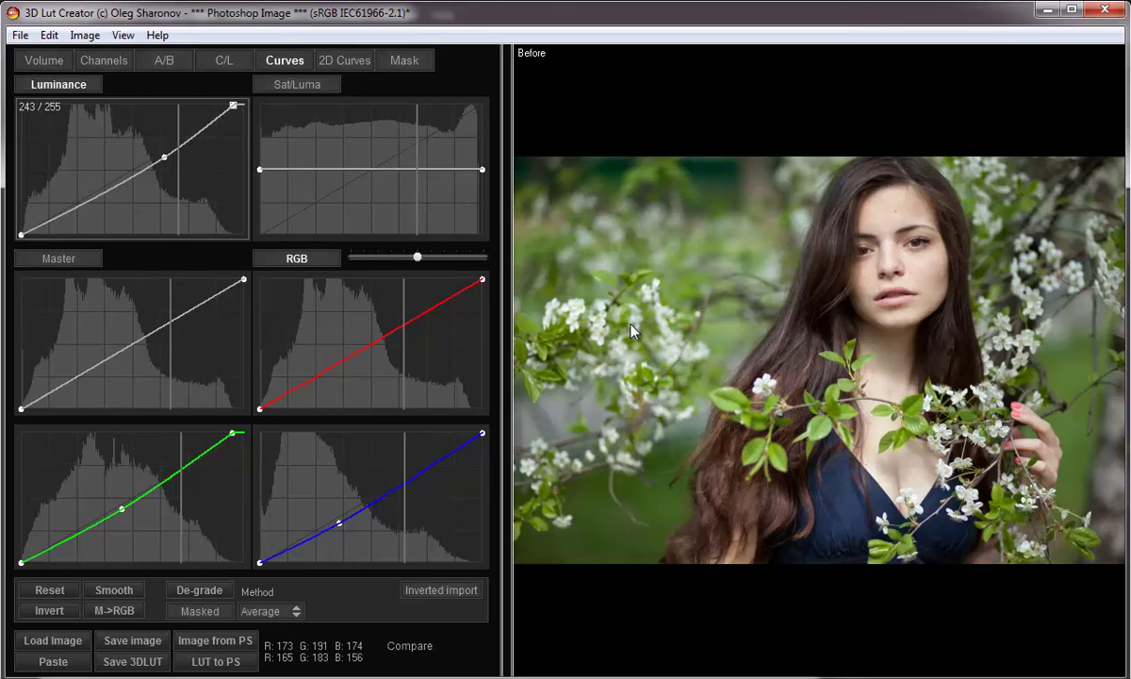
left_click(631, 331)
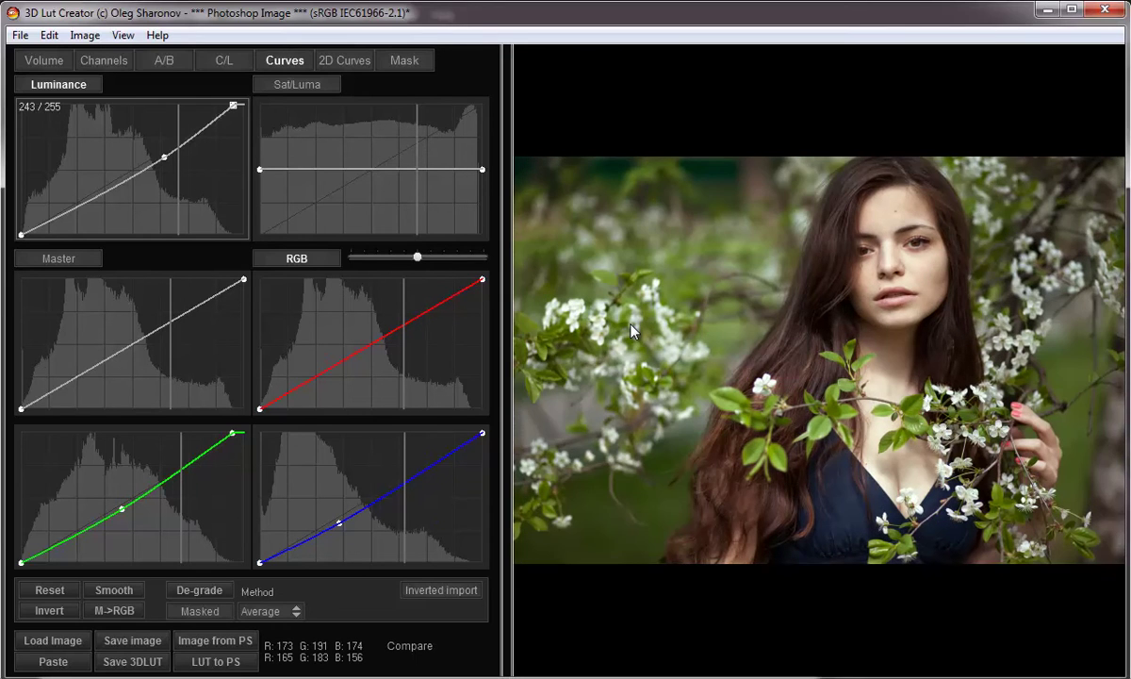
left_click(631, 331)
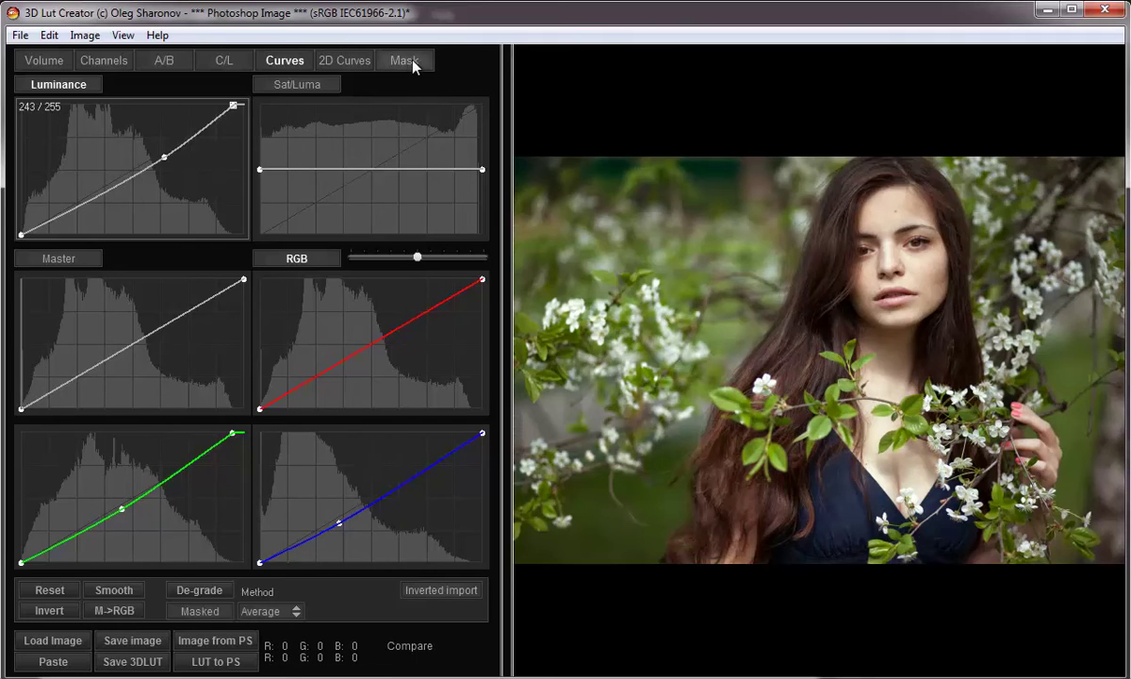
Enable the mask and change its channel to LAB AB distance
left_click(385, 57)
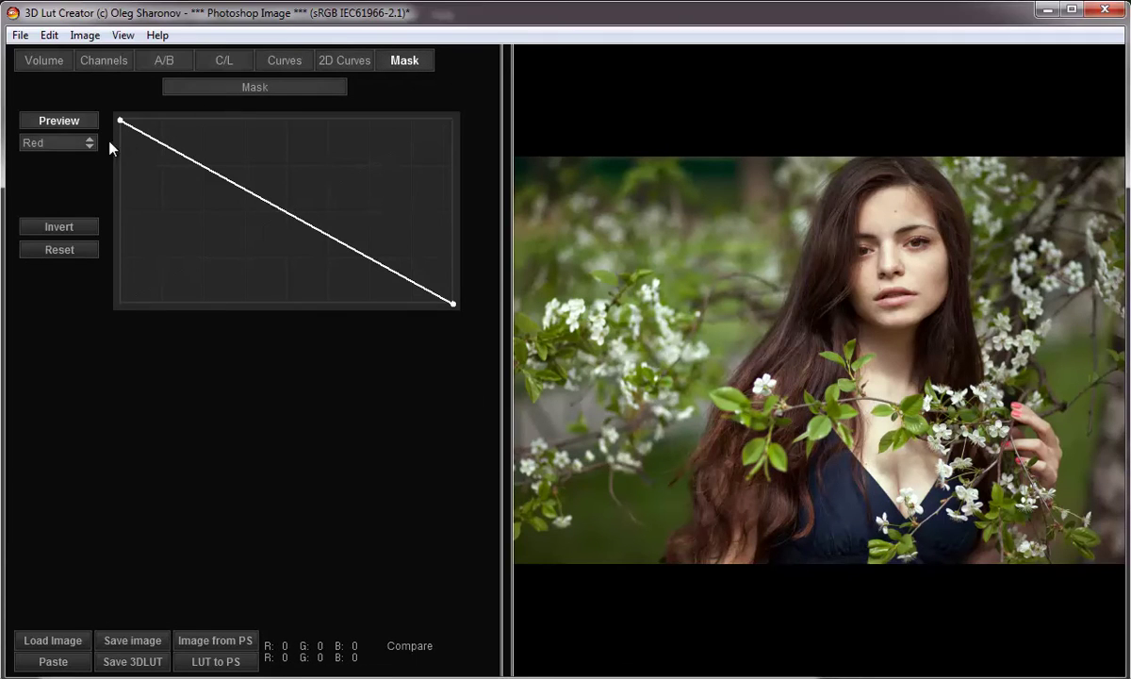
left_click(219, 87)
left_click(64, 146)
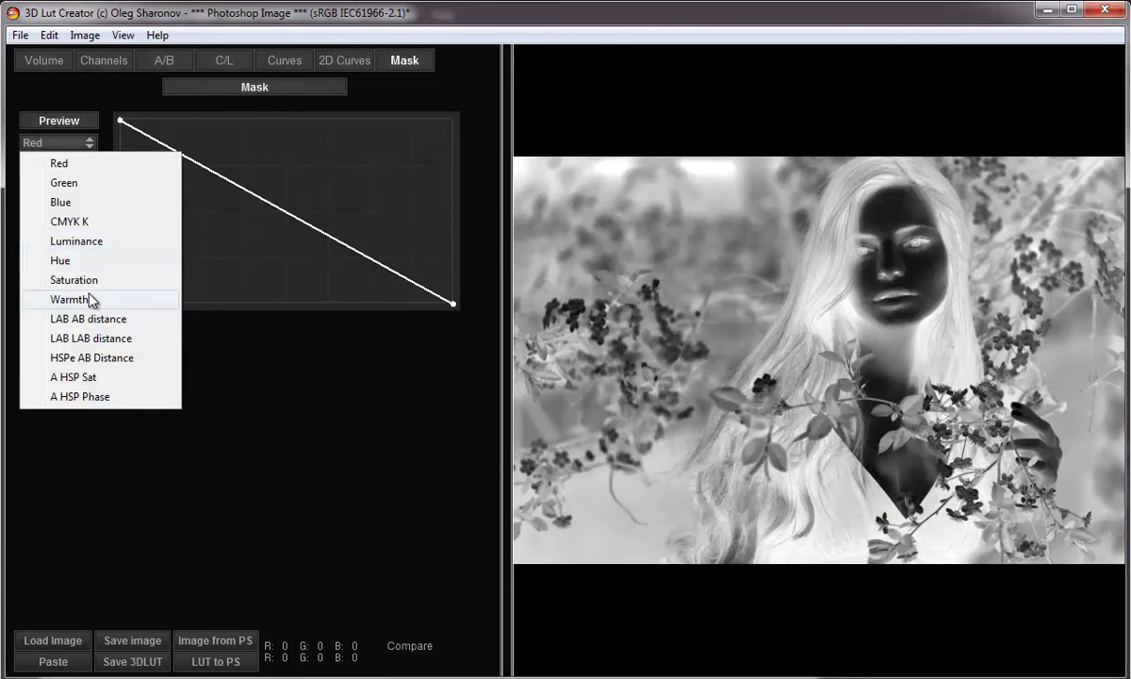
left_click(83, 318)
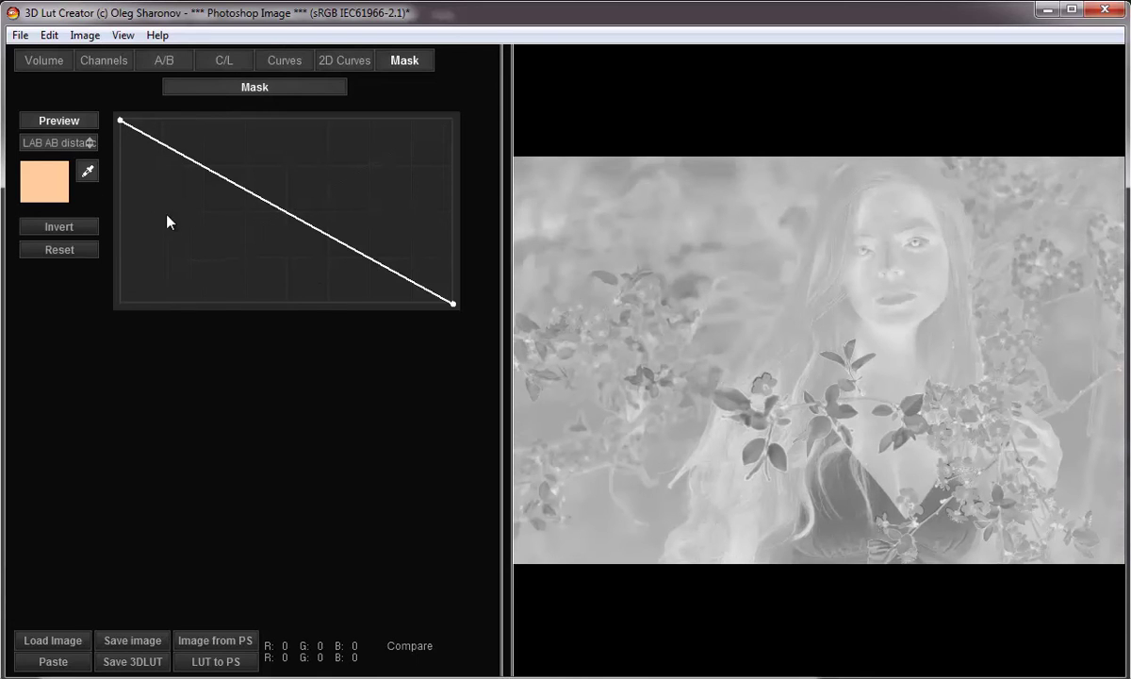
Sample the facial skin tone as reference colour and narrow the mask curve to a steep fall starting at 22 / 255
left_click_drag(454, 303, 218, 340)
left_click_drag(121, 120, 159, 119)
left_click(868, 253)
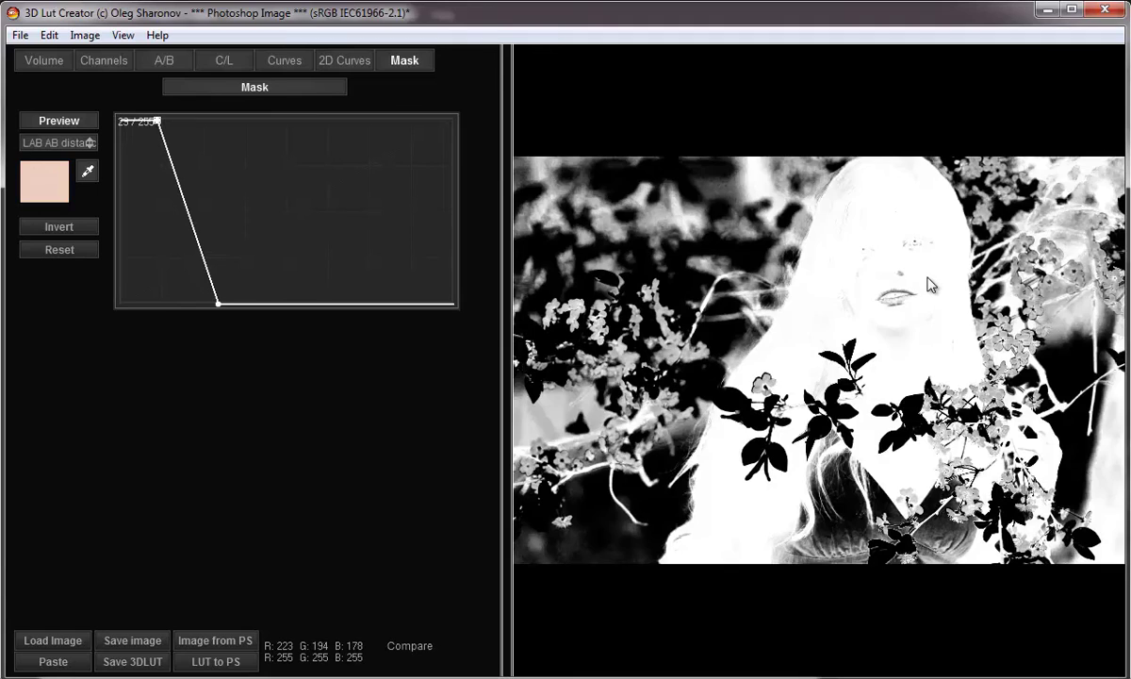
left_click_drag(927, 280, 919, 295)
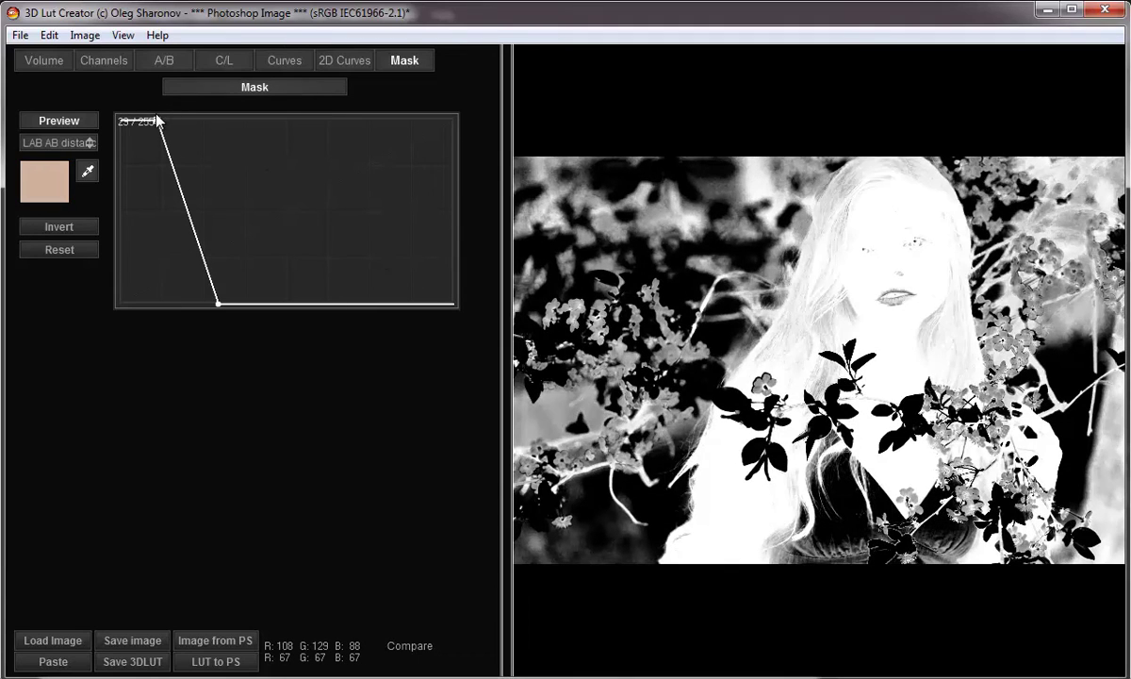
left_click_drag(157, 121, 150, 120)
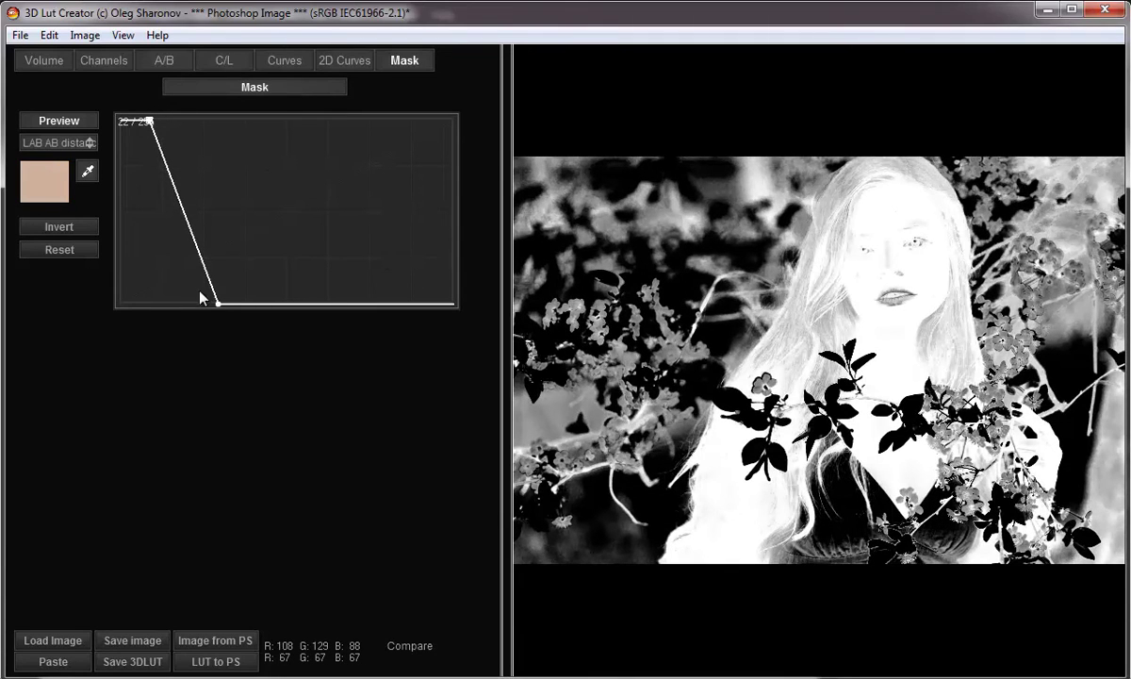
Steepen the mask curve's fall by moving its upper point slightly outward and its zero point to 41 / 0
left_click_drag(220, 305, 198, 306)
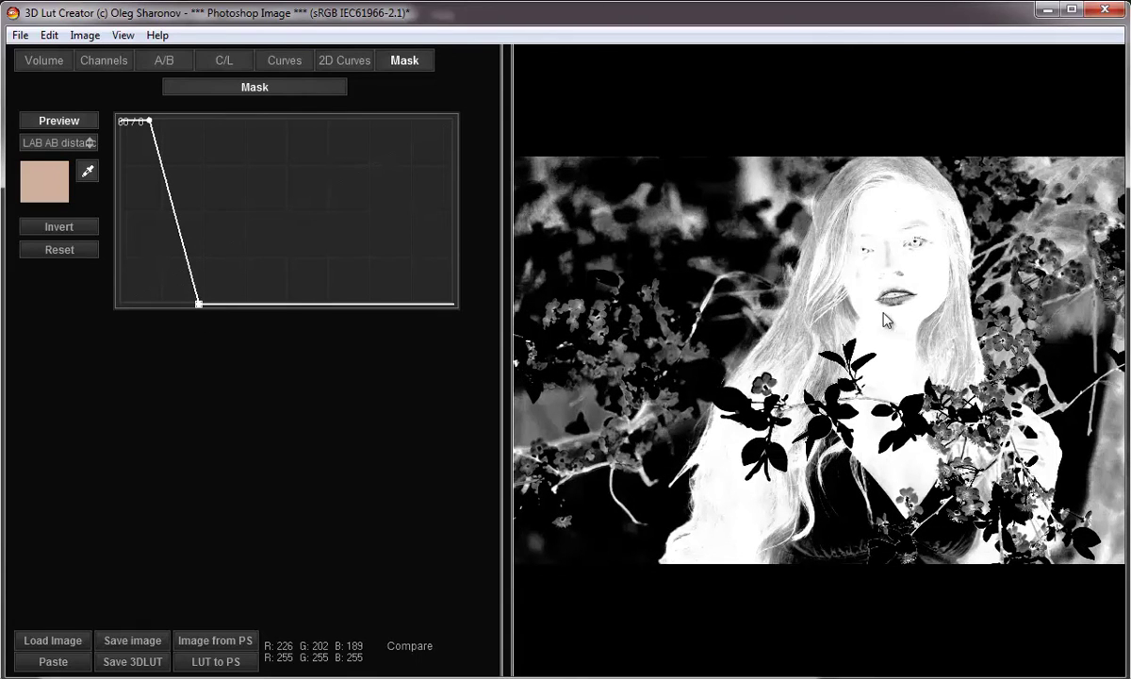
left_click_drag(195, 315, 184, 316)
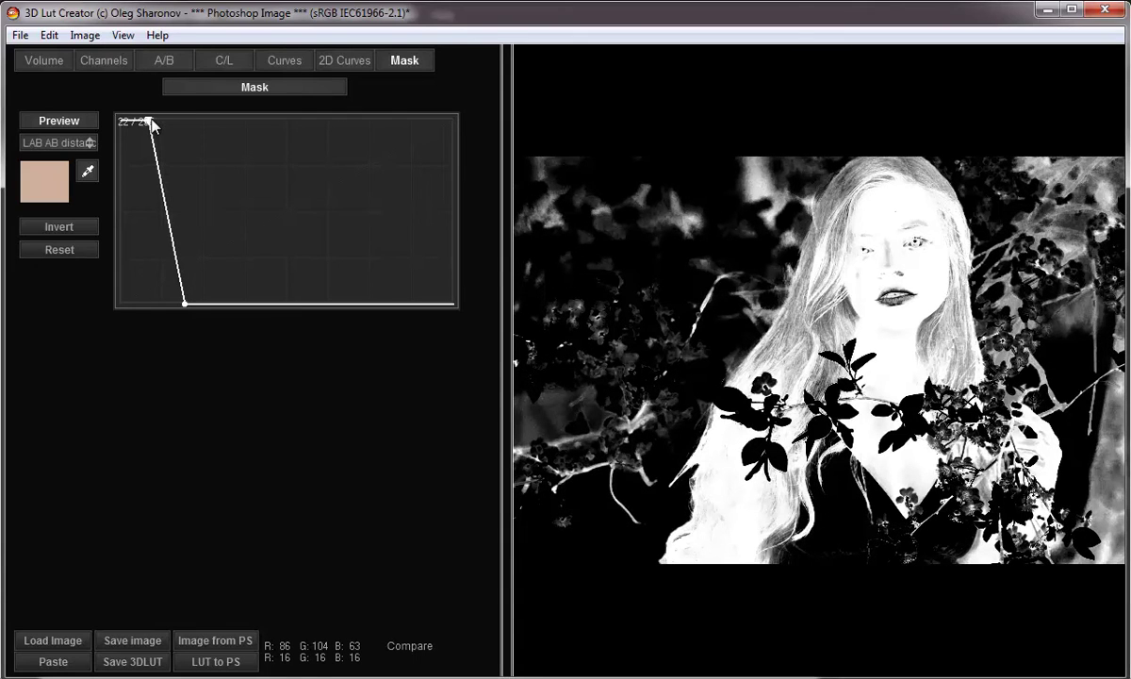
left_click_drag(149, 122, 154, 122)
left_click_drag(186, 302, 175, 312)
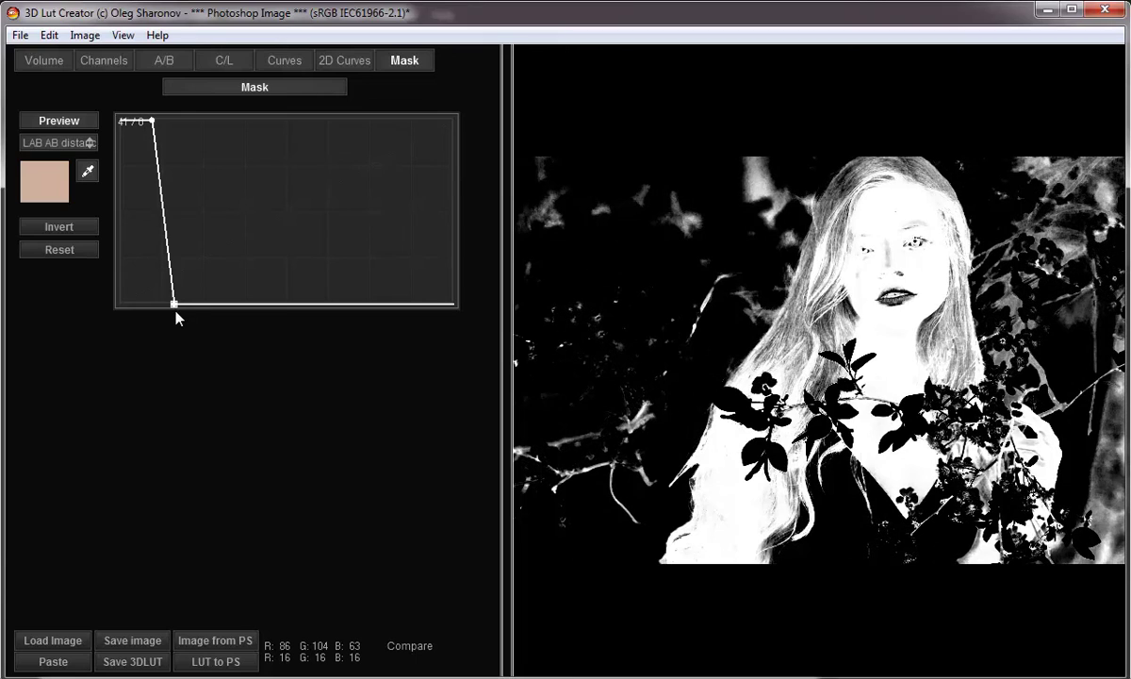
Resample the reference colour from the cheek beside the mouth and set the mask curve's zero point to 45 / 0
left_click(923, 300)
left_click(923, 297)
left_click(916, 301)
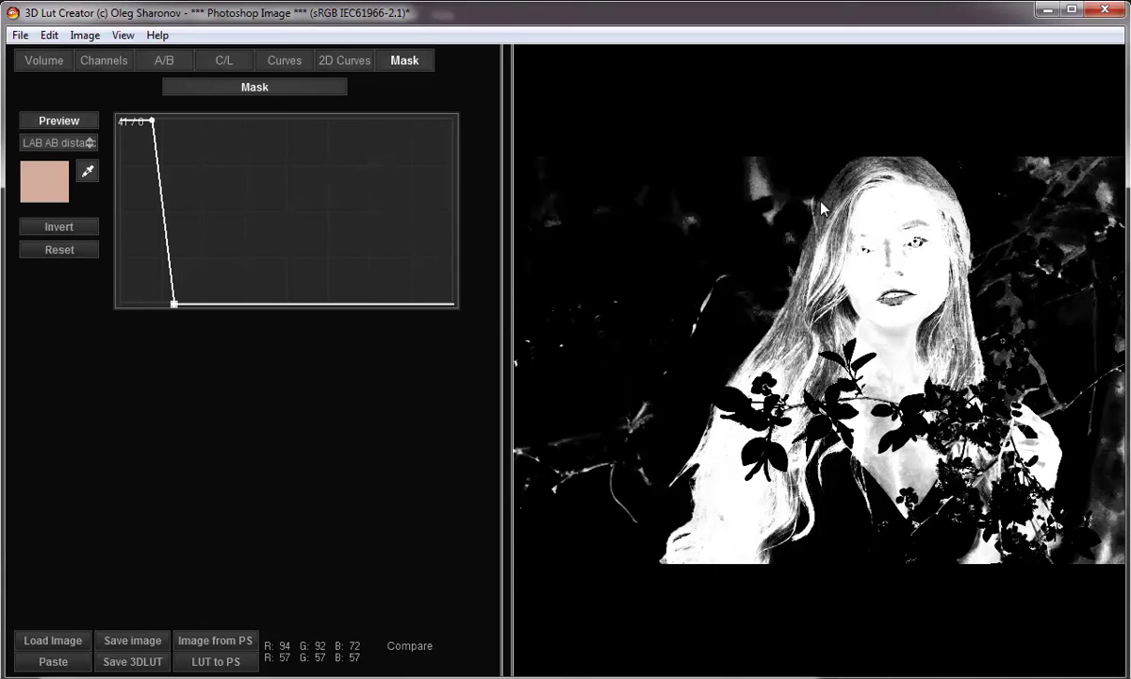
left_click_drag(174, 297, 182, 321)
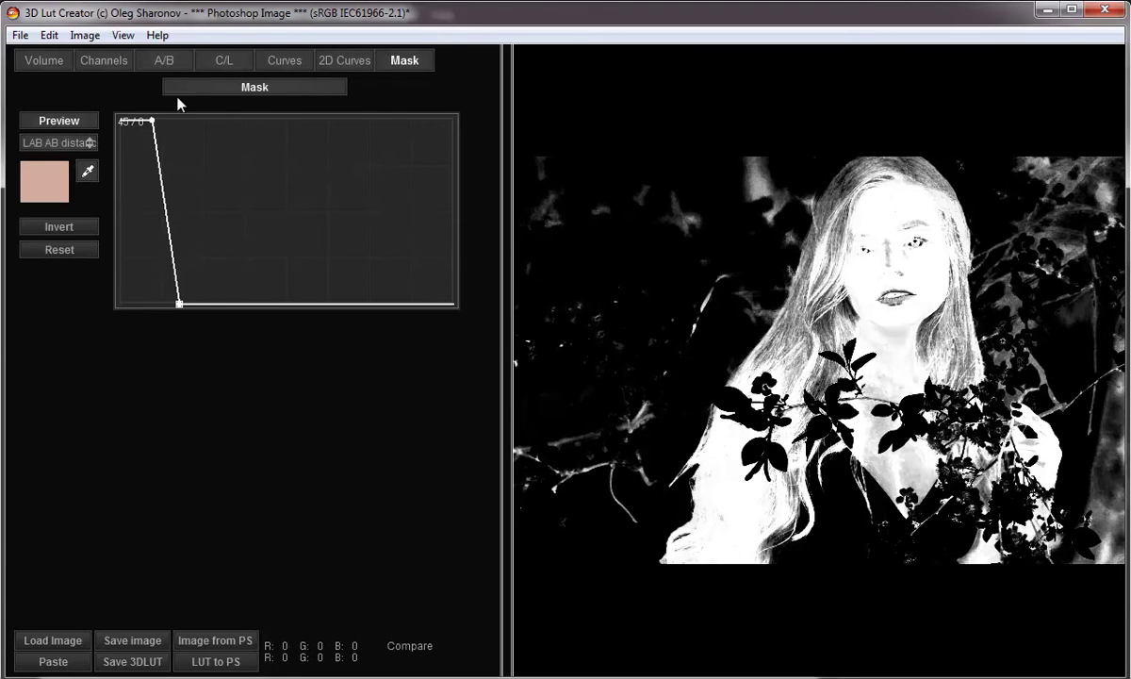
Leave the mask preview and compare the graded portrait with the mask off and on
left_click(68, 120)
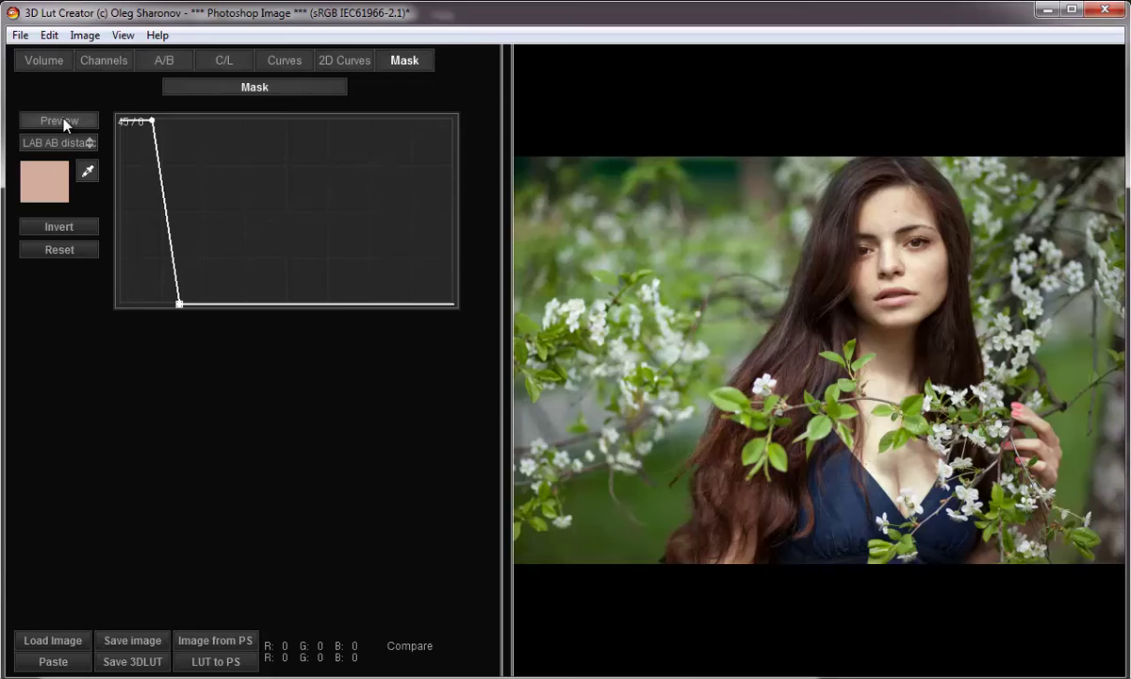
left_click(280, 87)
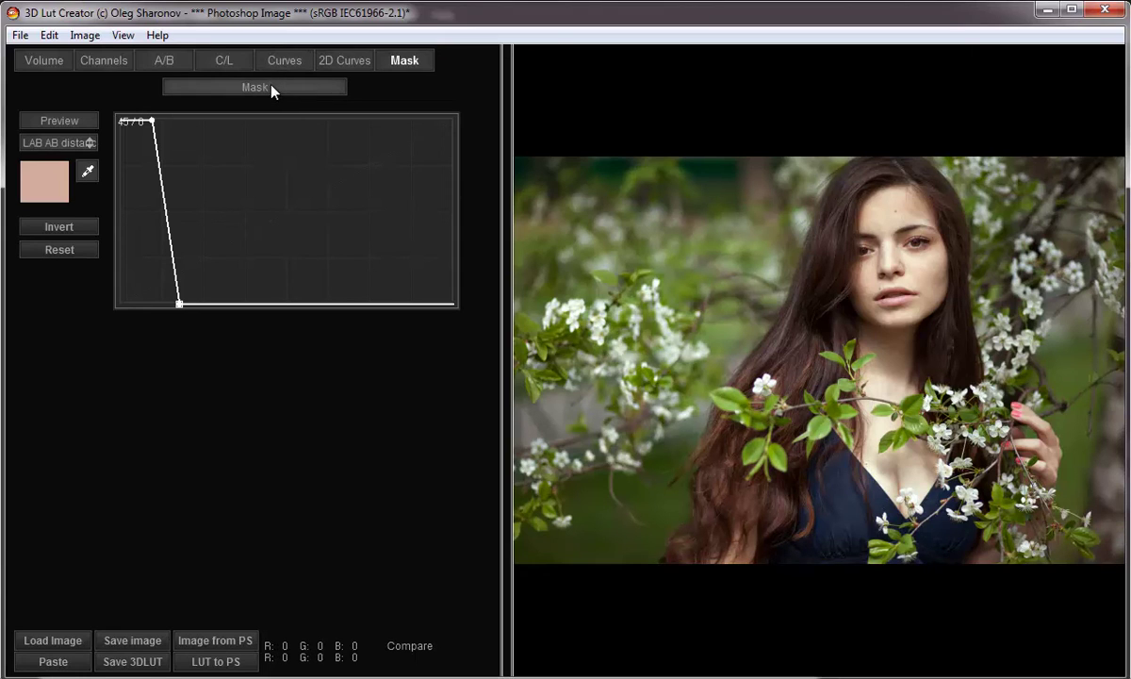
left_click(271, 87)
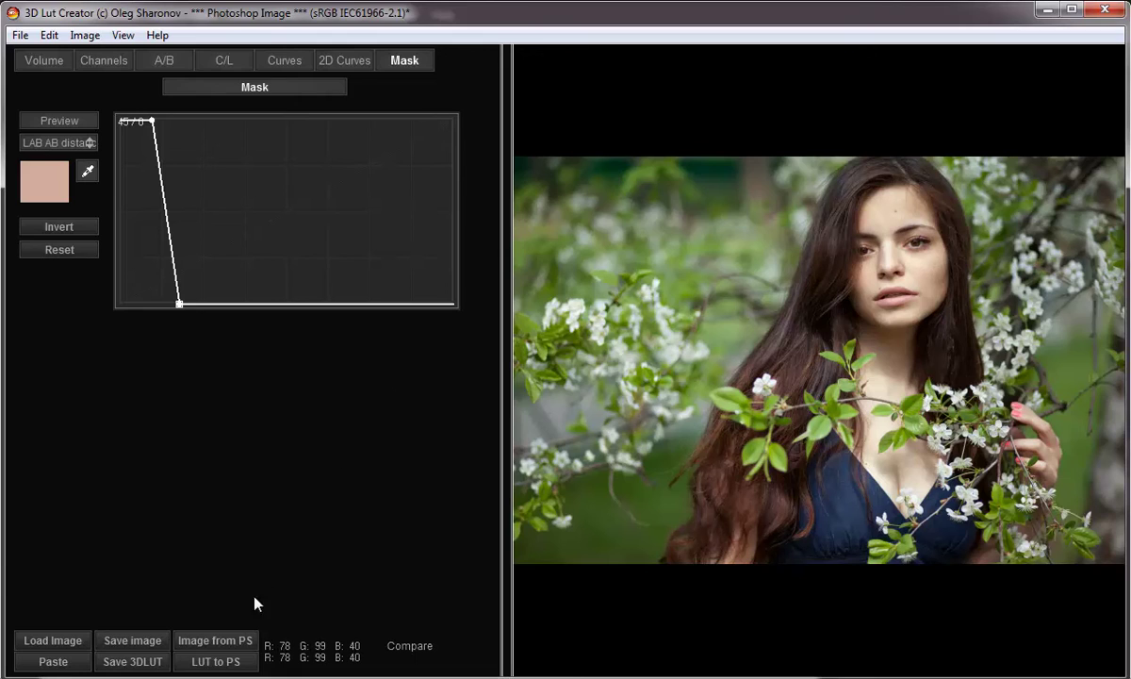
Send the LUT to Photoshop and compare the portrait with the 3DLUTCreatorLayer hidden and shown
left_click(227, 664)
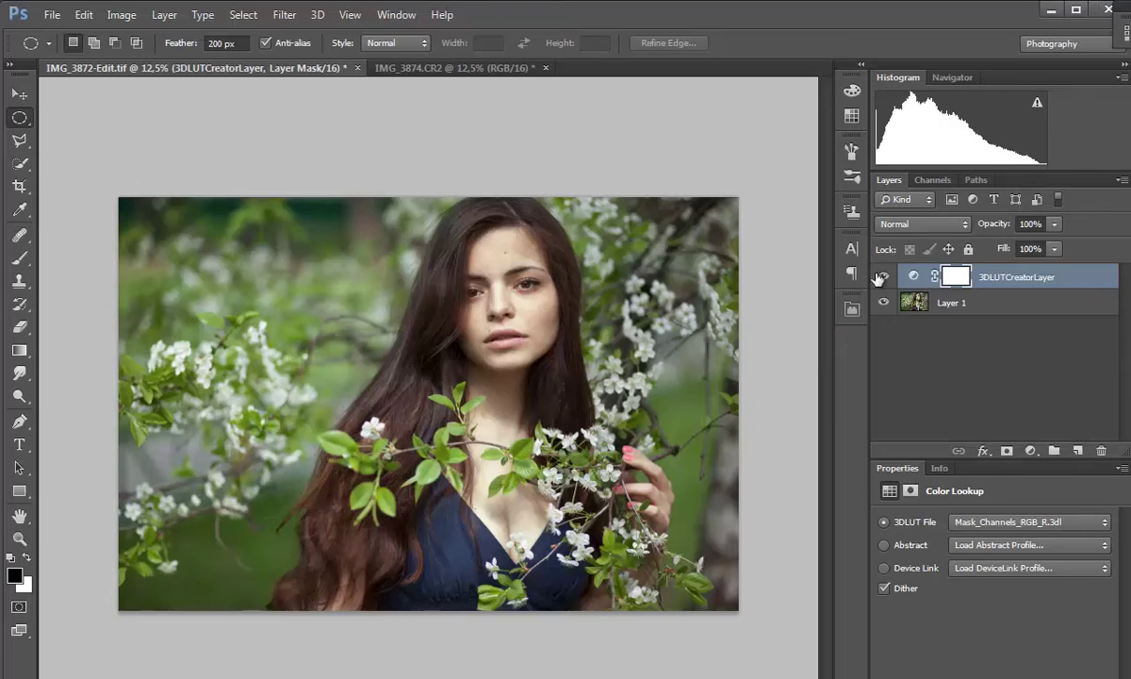
left_click(883, 279)
left_click(883, 281)
left_click(883, 281)
key("o")
left_click(884, 279)
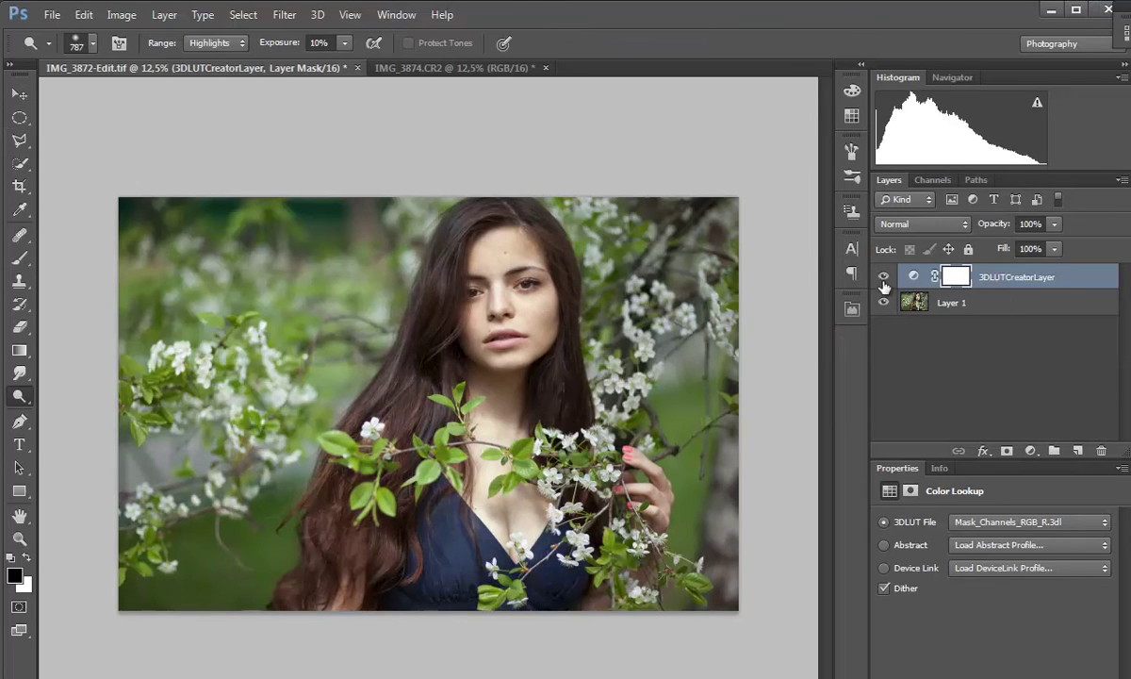
Copy the 3DLUTCreatorLayer into IMG_3874.CR2 with the Move tool, and return to IMG_3872-Edit.tif
left_click(19, 95)
left_click_drag(429, 77, 443, 336)
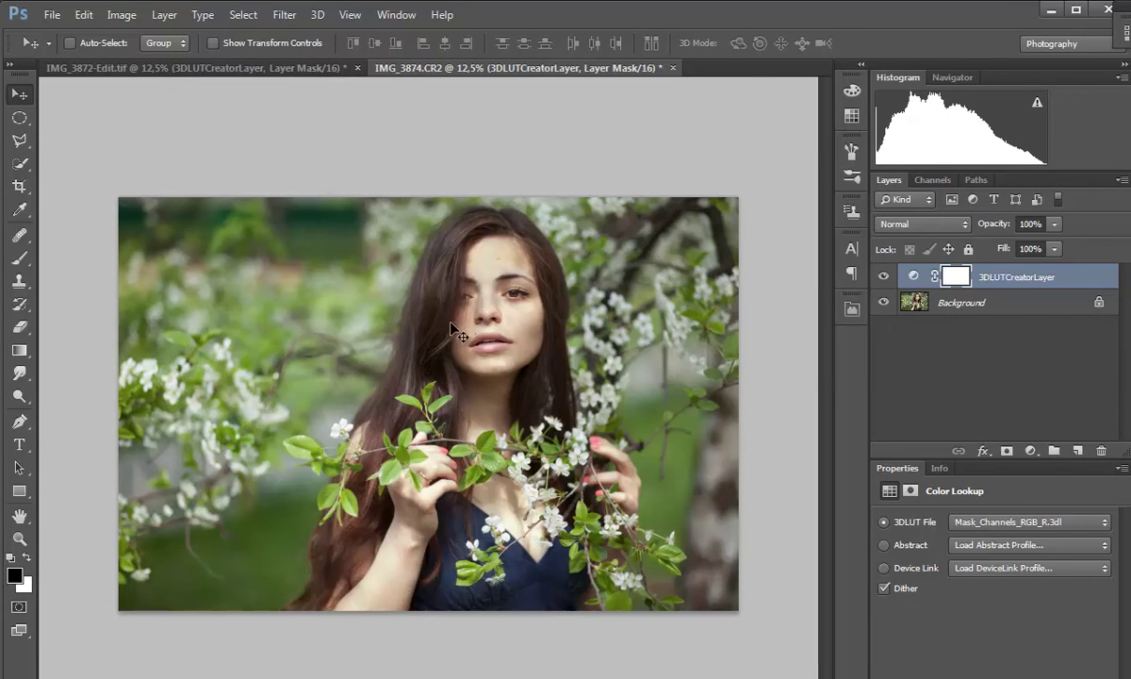
left_click(196, 68)
Select Layer 1 and hide the 3DLUTCreatorLayer above it
left_click_drag(994, 224, 1047, 226)
left_click(1010, 309)
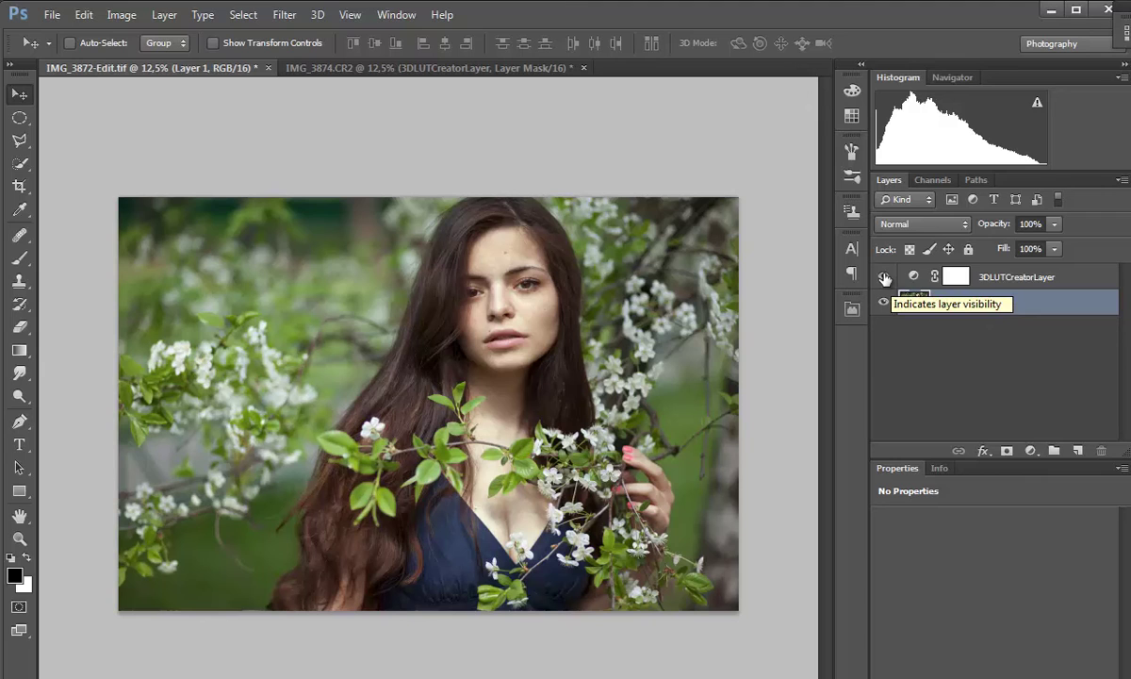
left_click(884, 277)
left_click(885, 281)
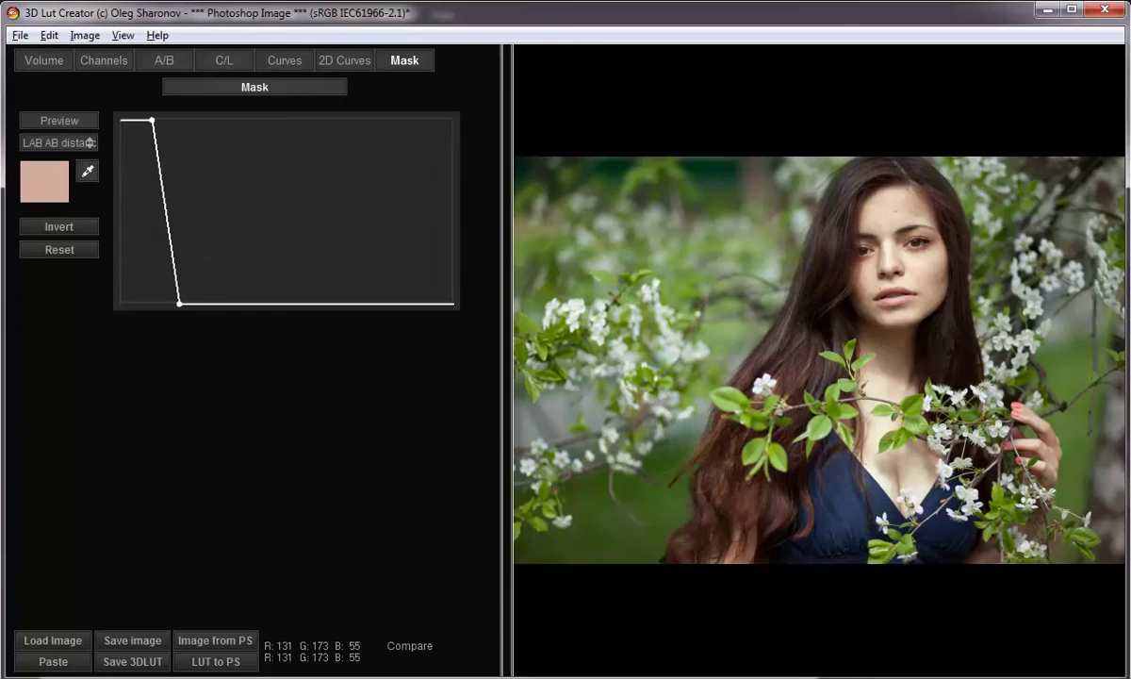
Switch to 3D LUT Creator, invert the mask, and turn off its preview and the Luminance curve
left_click(78, 228)
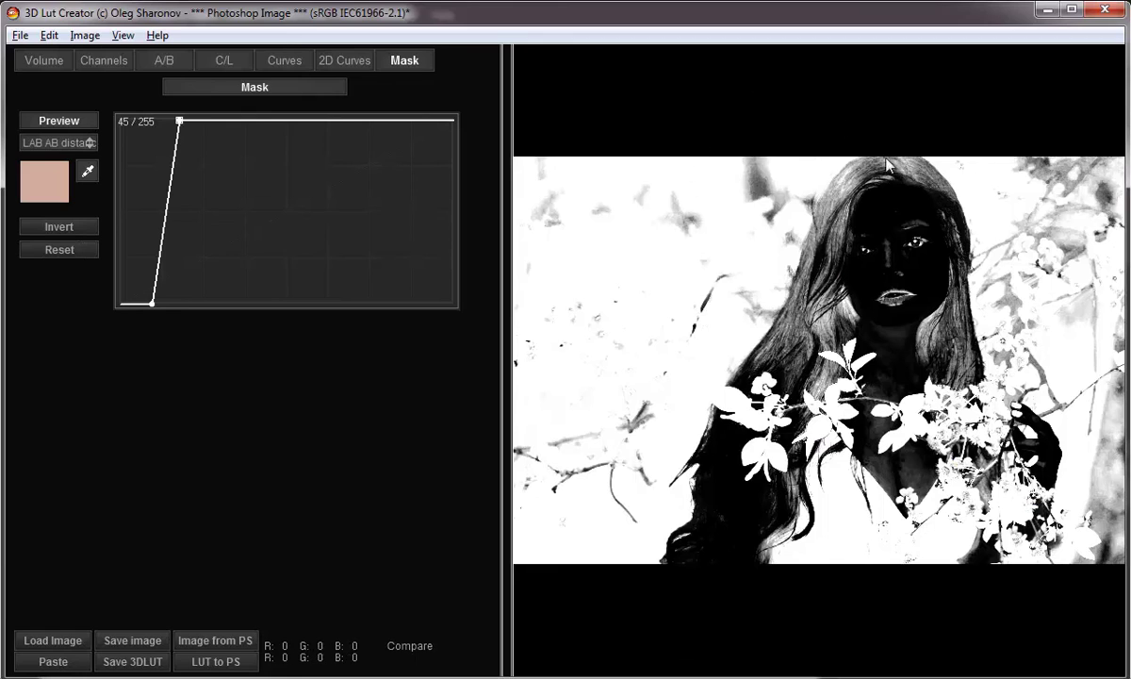
left_click(78, 118)
left_click(283, 61)
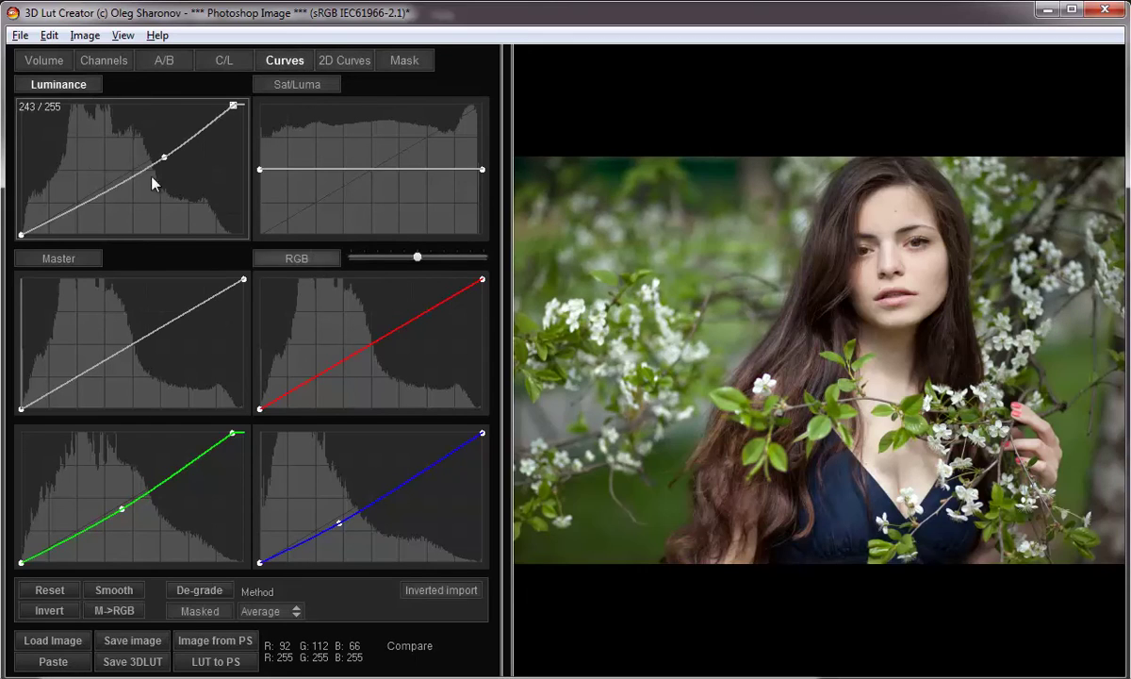
left_click(50, 84)
In the channel mixer, set Red to R 121%, G 29%, B -50% and Blue to R -101%, G 151%, B 50%
left_click(102, 64)
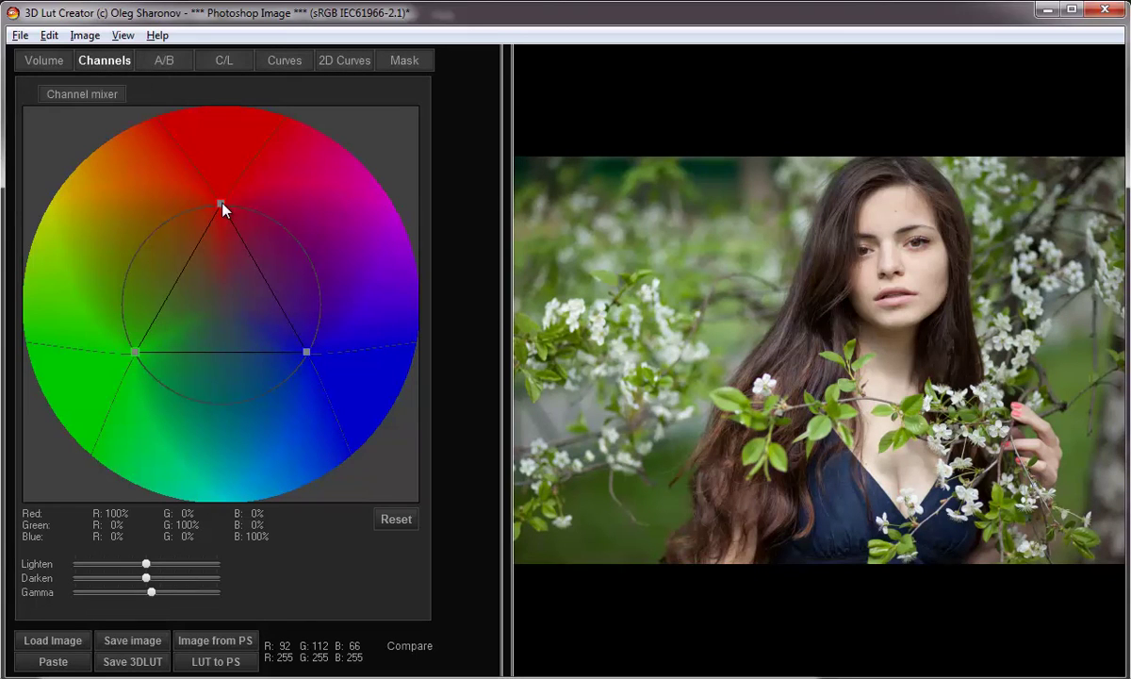
left_click_drag(221, 203, 149, 164)
left_click_drag(308, 353, 142, 486)
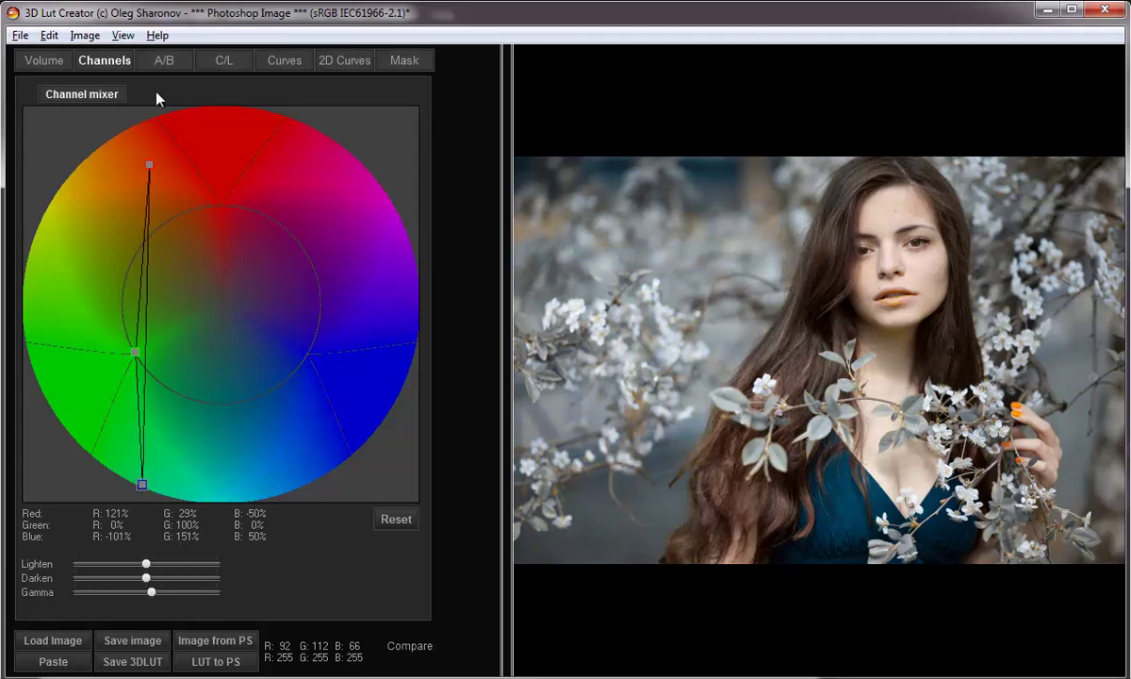
Preview the mask and set its curve to rise from 31 / 0 to 63 / 255
left_click(398, 59)
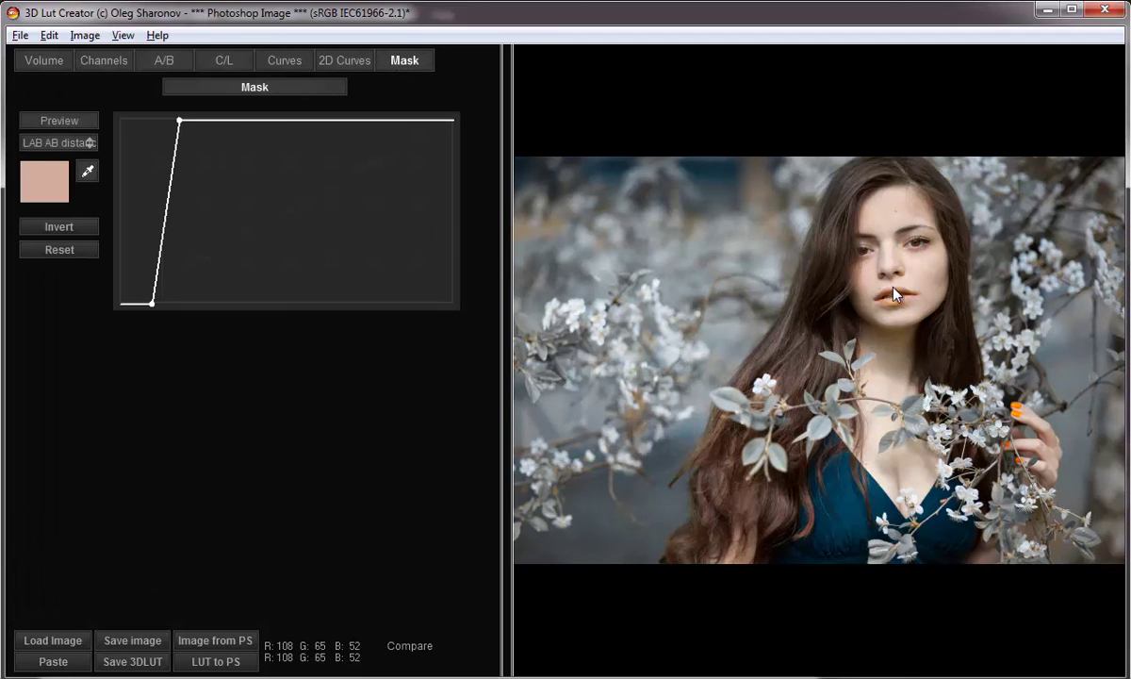
left_click(64, 119)
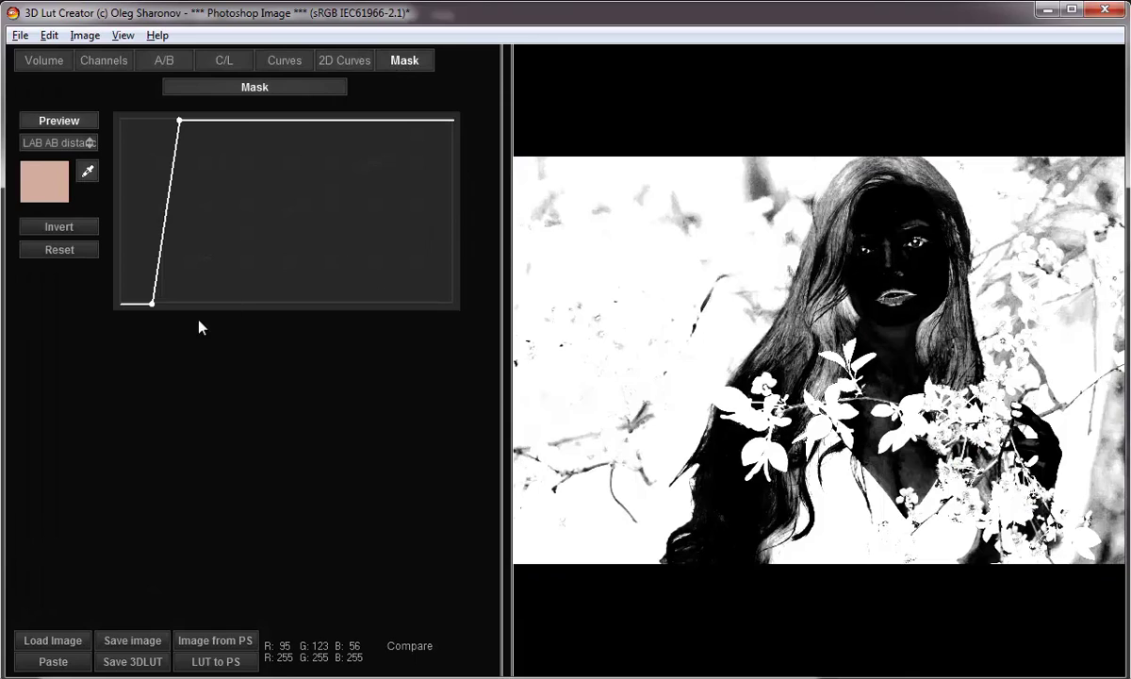
left_click_drag(153, 305, 162, 307)
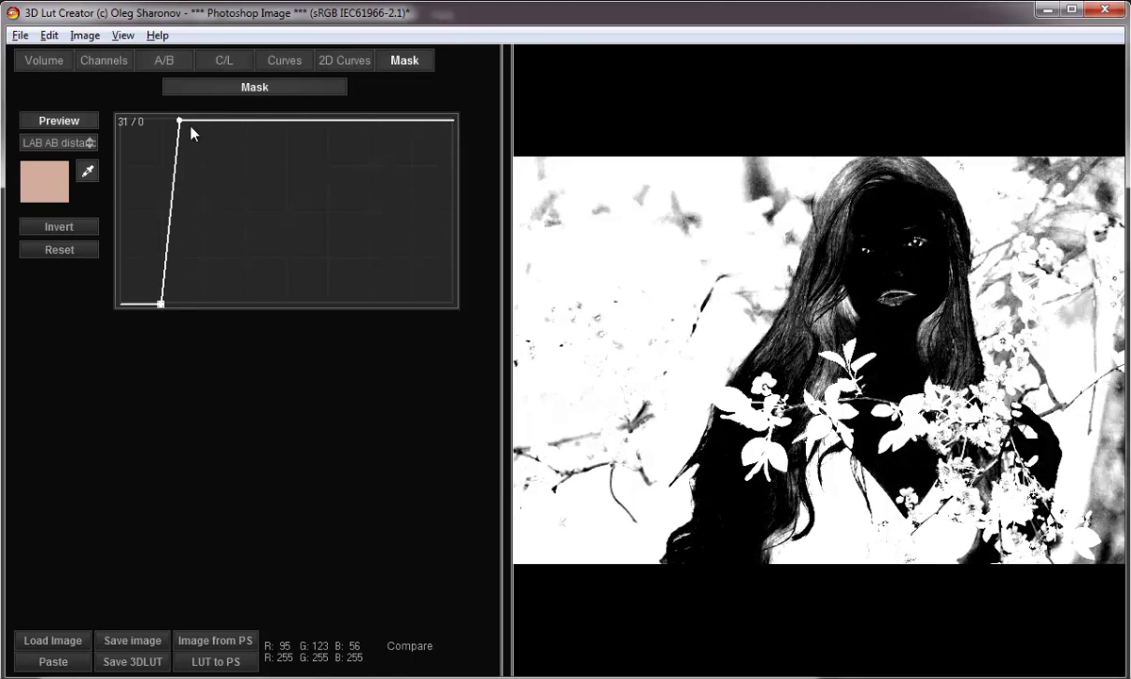
left_click_drag(192, 118, 203, 116)
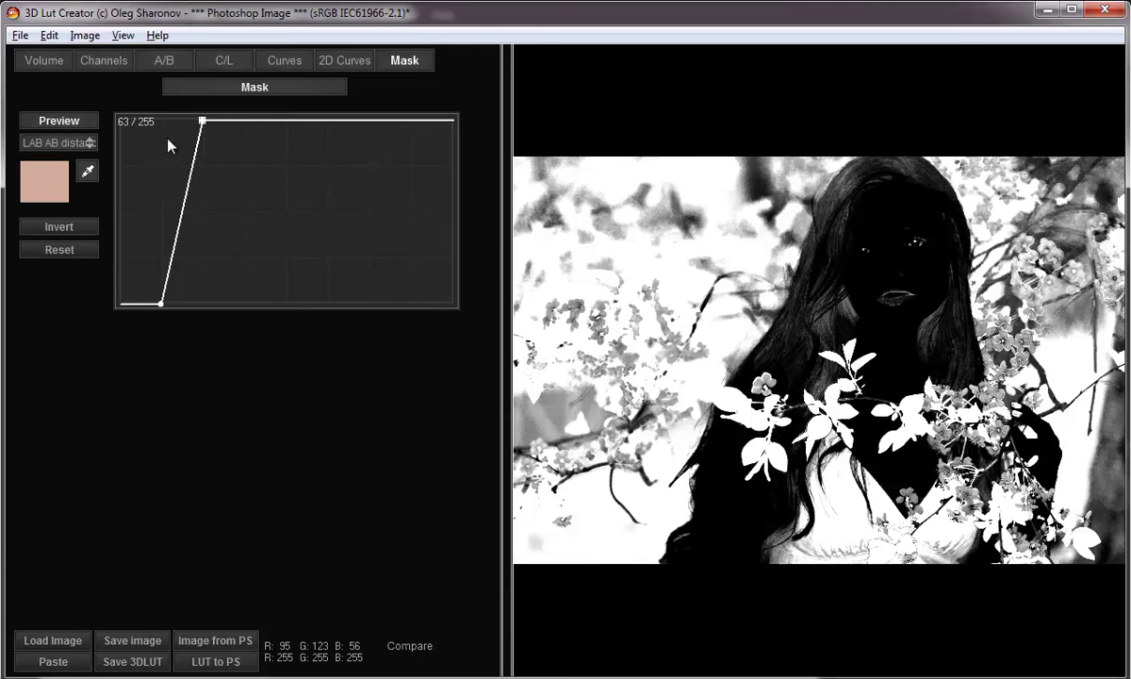
Resample the mask's reference colour from the skin at the corner of the mouth so that face and lips are both masked
left_click(87, 170)
left_click(856, 272)
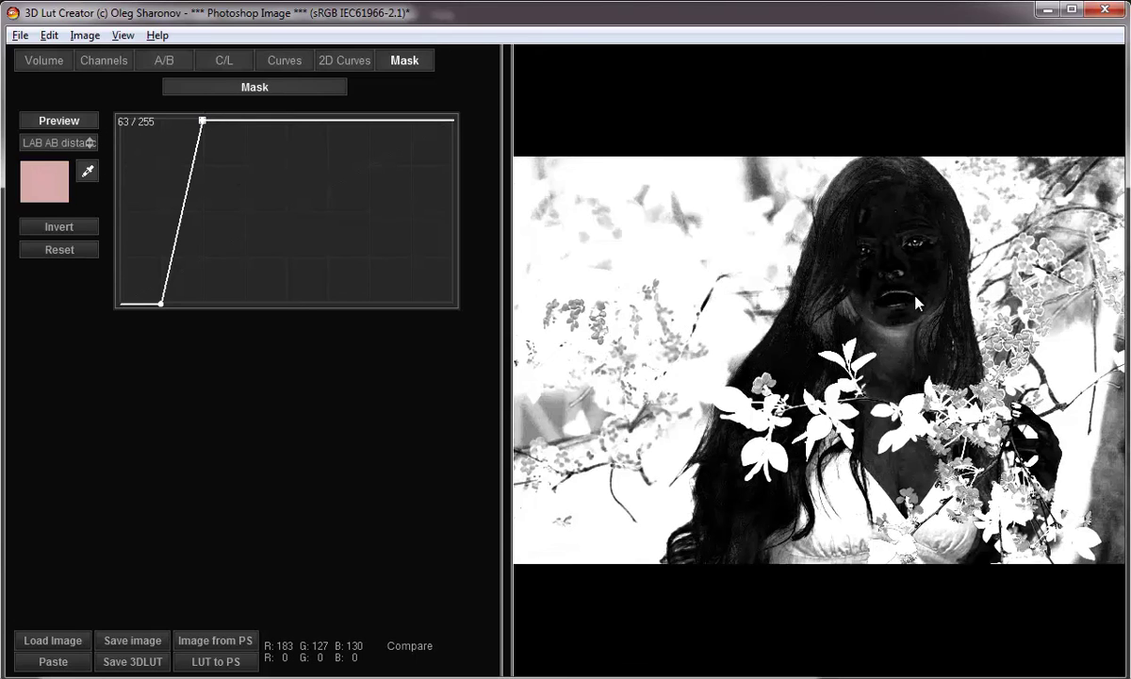
left_click(916, 293)
left_click(916, 296)
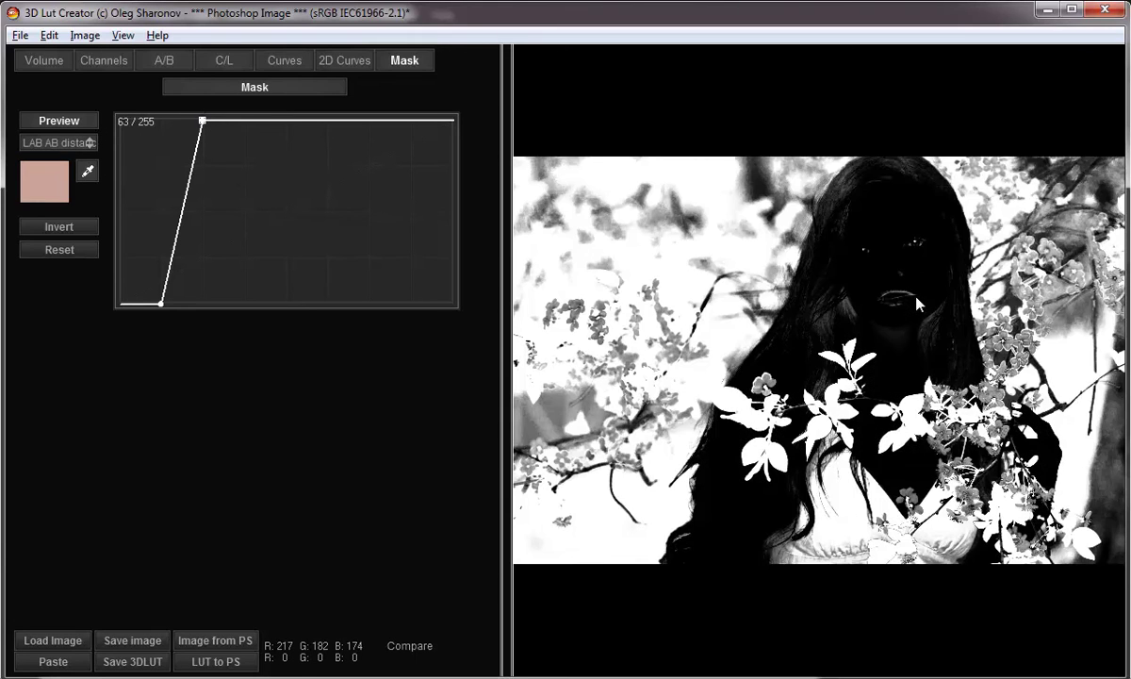
left_click(916, 298)
left_click(914, 300)
left_click(914, 301)
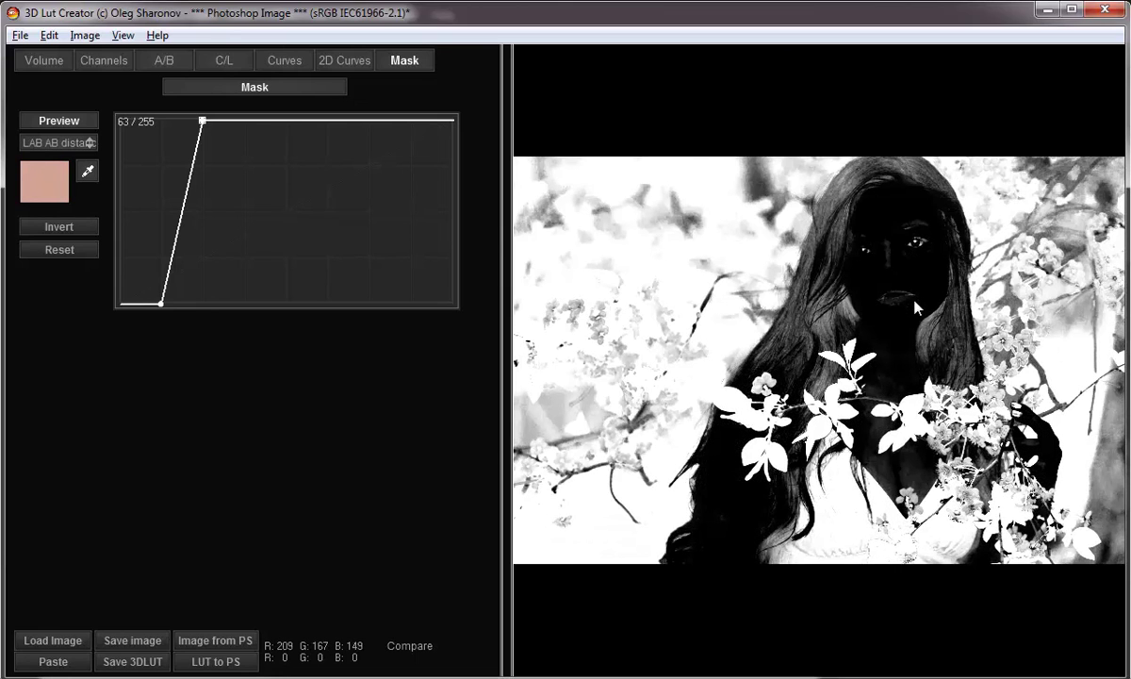
Turn off the mask preview and compare the channel-mixed portrait with the mask off and on
left_click(56, 121)
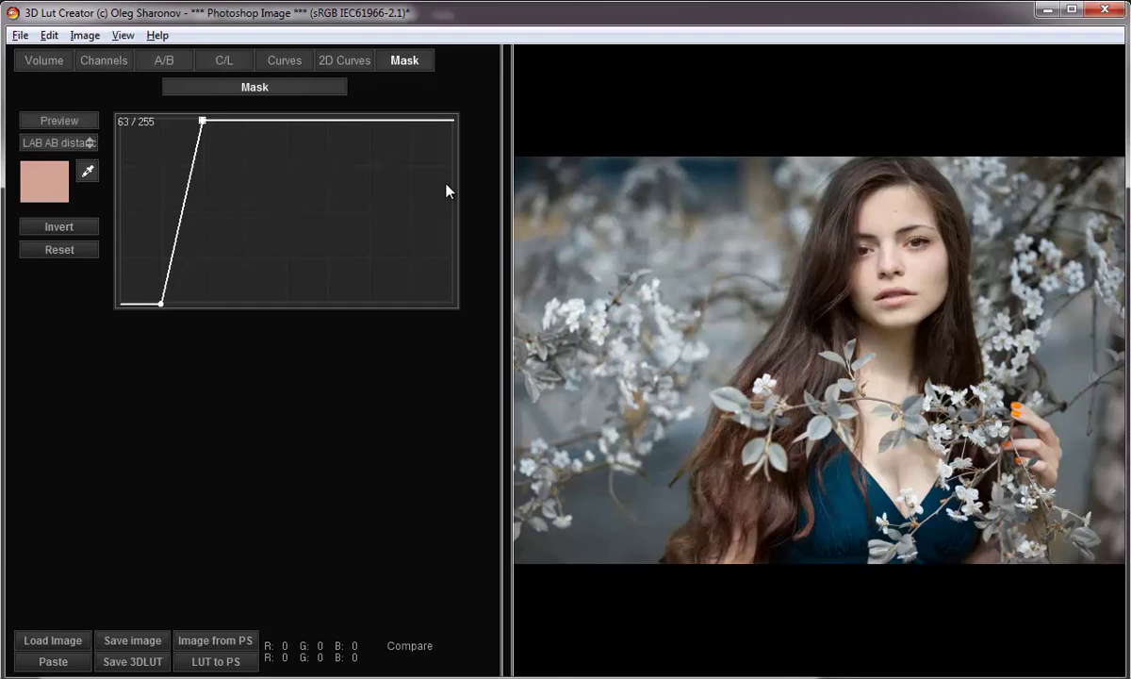
left_click(719, 291)
left_click(264, 85)
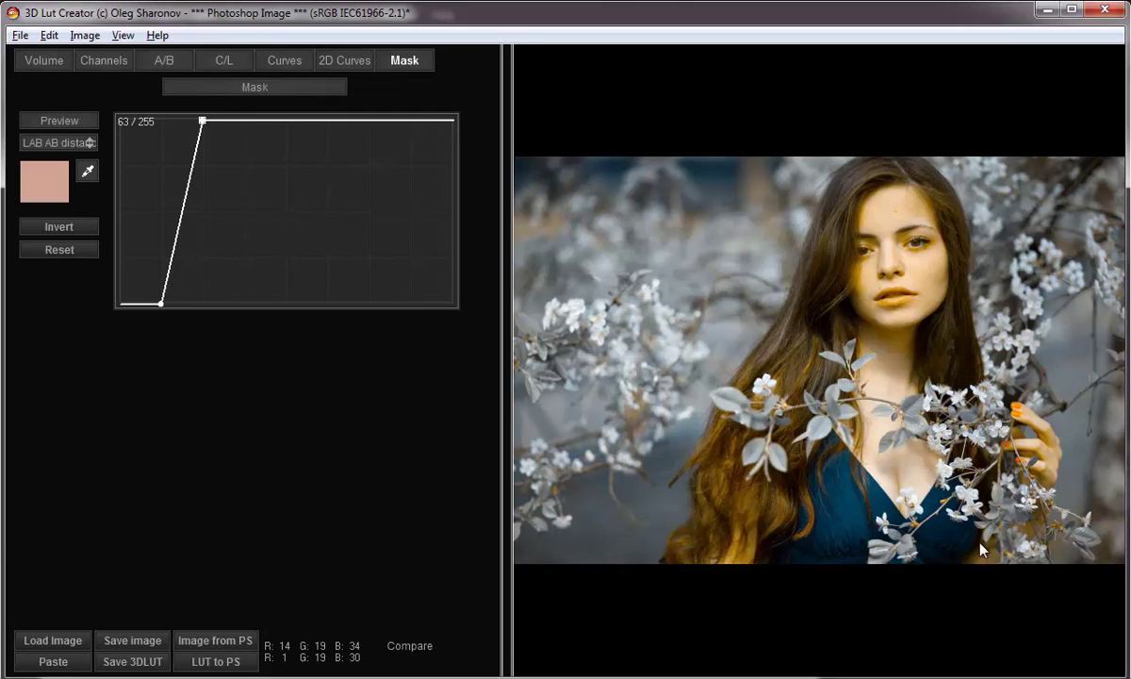
left_click(271, 88)
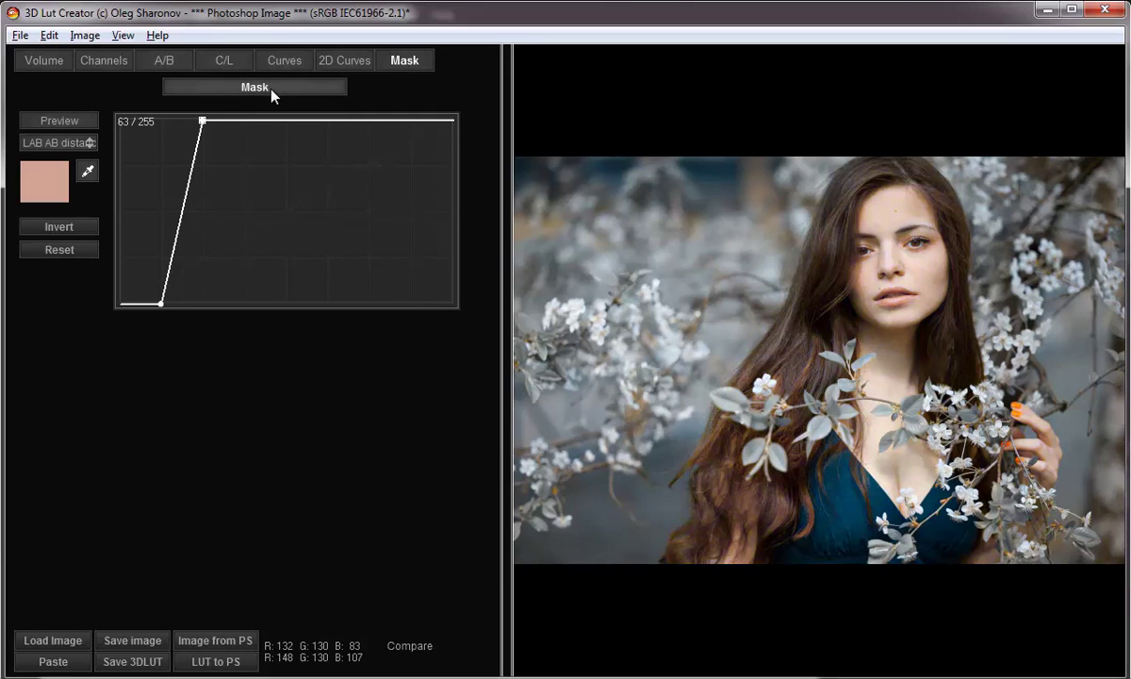
Send the previewed mask to Photoshop as a LUT layer and load the image's luminosity as a selection
left_click(83, 125)
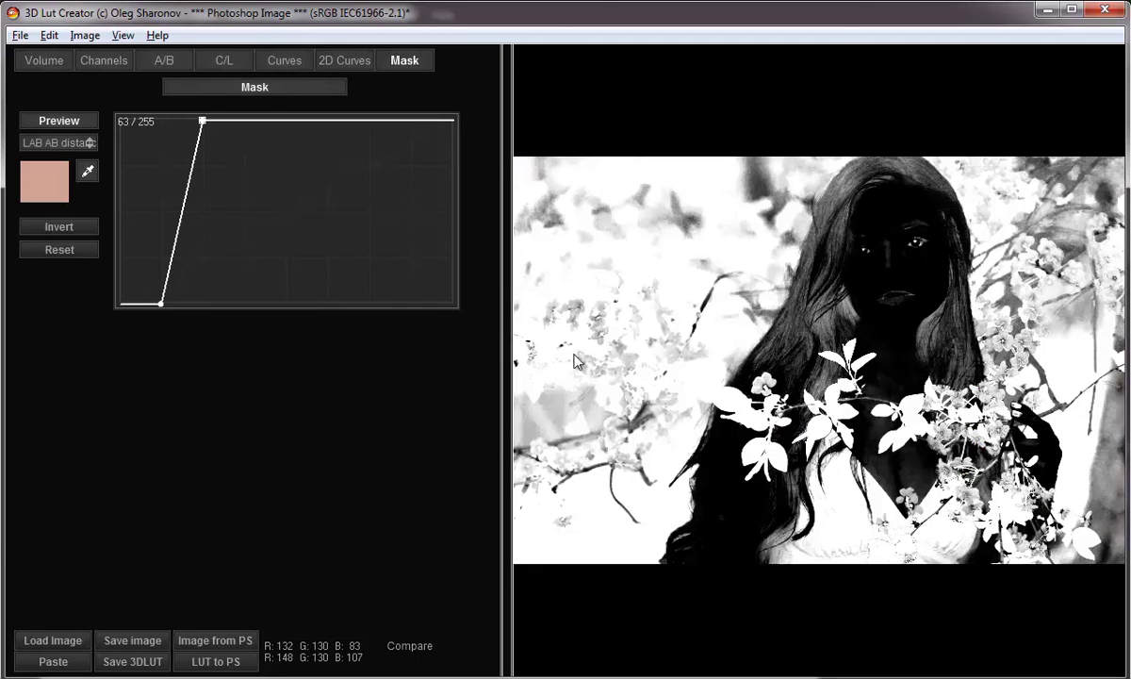
left_click(217, 661)
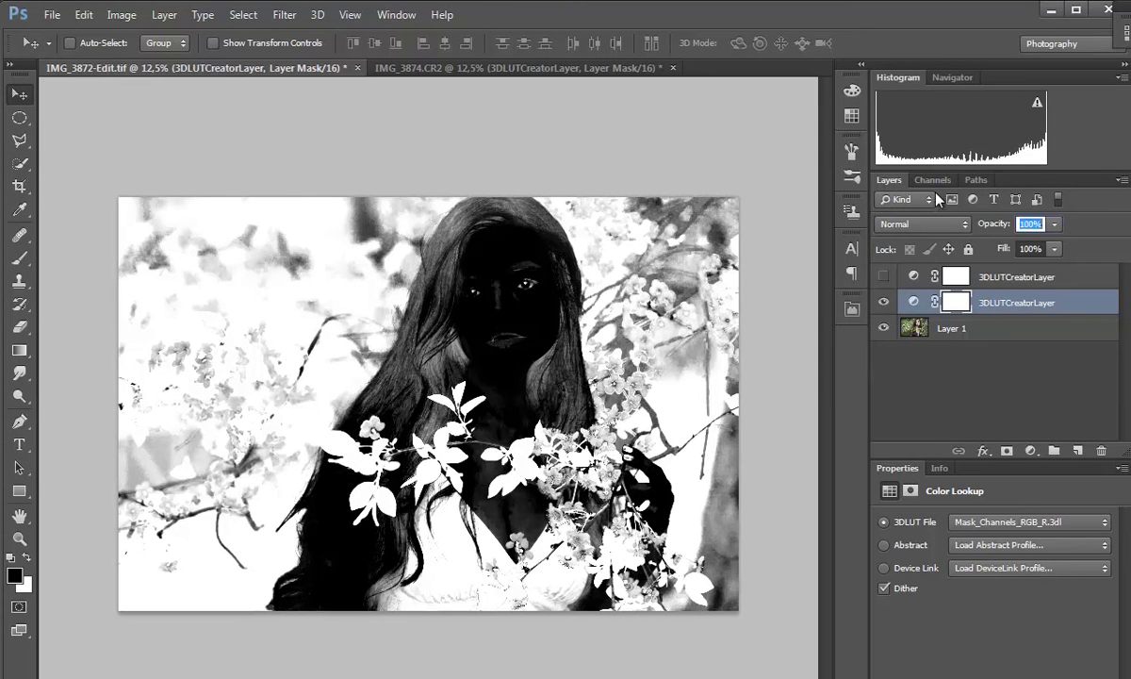
left_click(932, 179)
key("ctrl+alt+2")
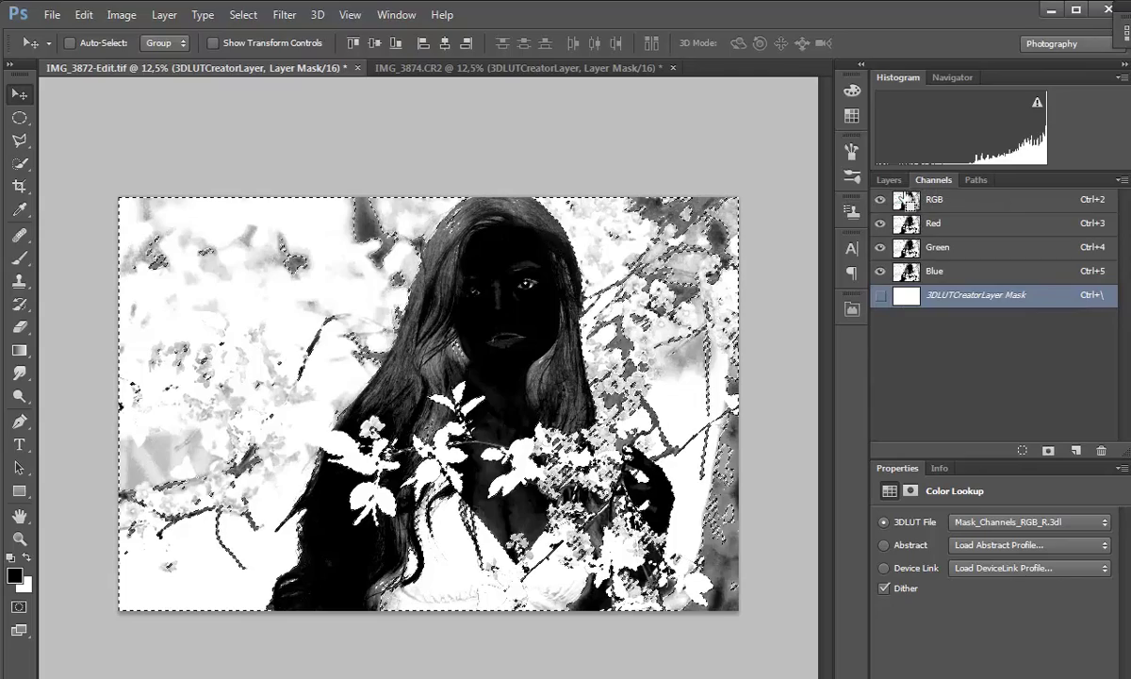
Hide the black-and-white mask layer and add a Gradient Map adjustment layer masked by the selection
left_click(889, 179)
left_click(884, 301)
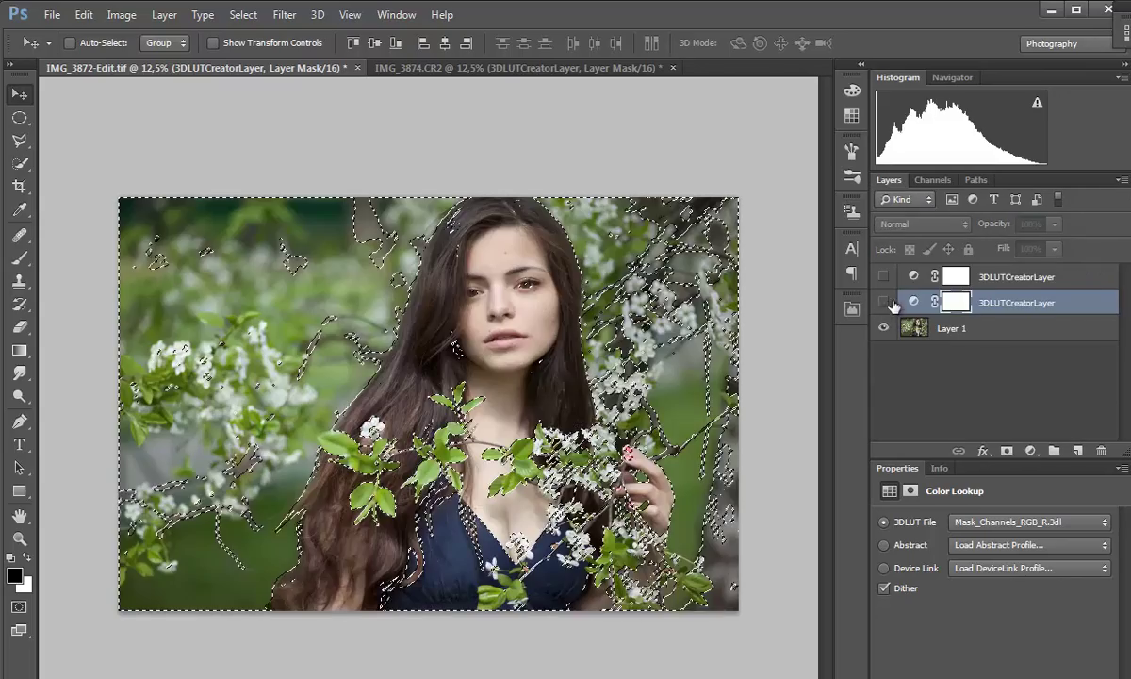
left_click(1031, 451)
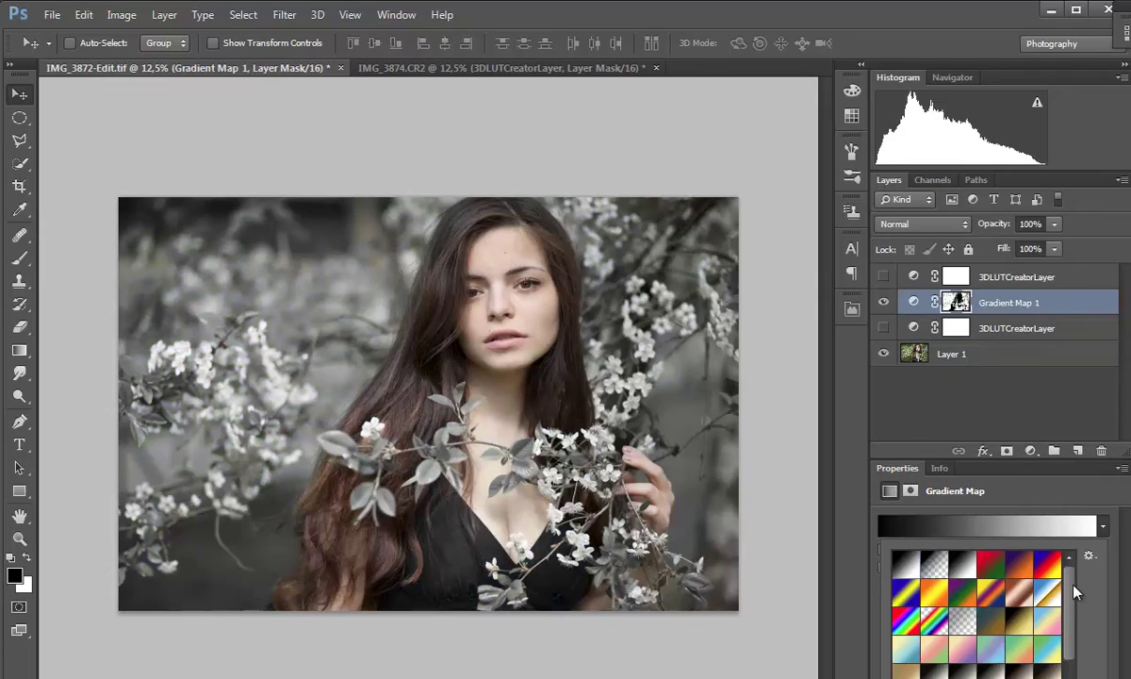
Try several gradient presets, apply the dark blue to pale aqua one to the gradient map, and switch back to 3D LUT Creator
left_click_drag(1073, 585, 1075, 662)
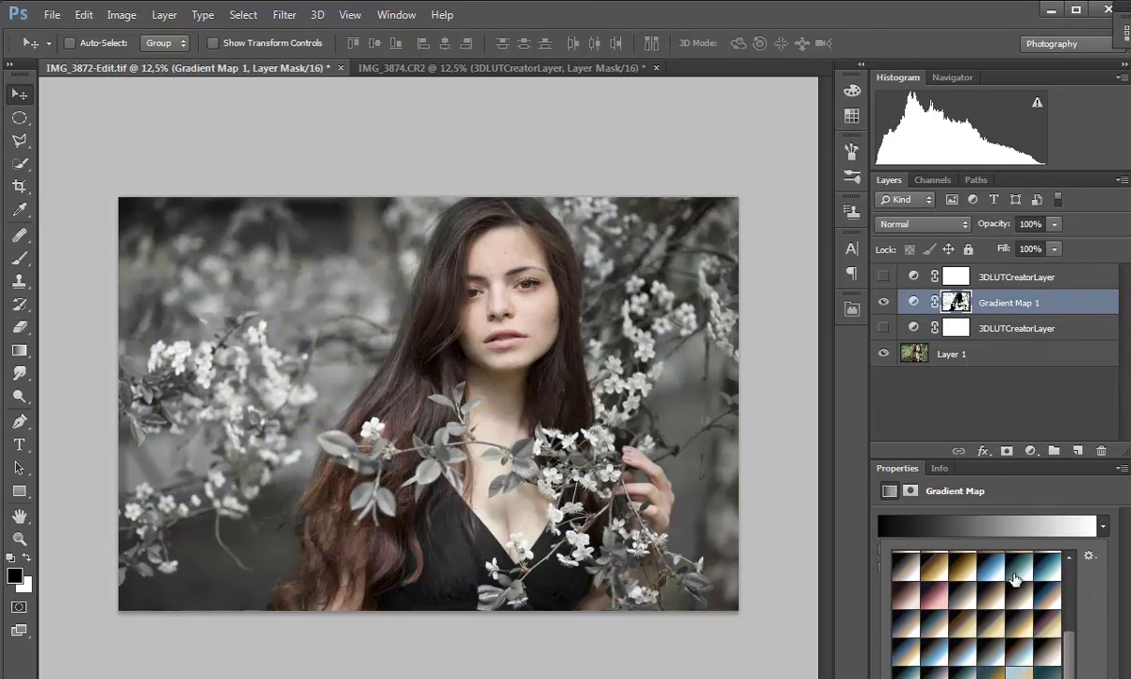
left_click(1026, 578)
left_click(990, 571)
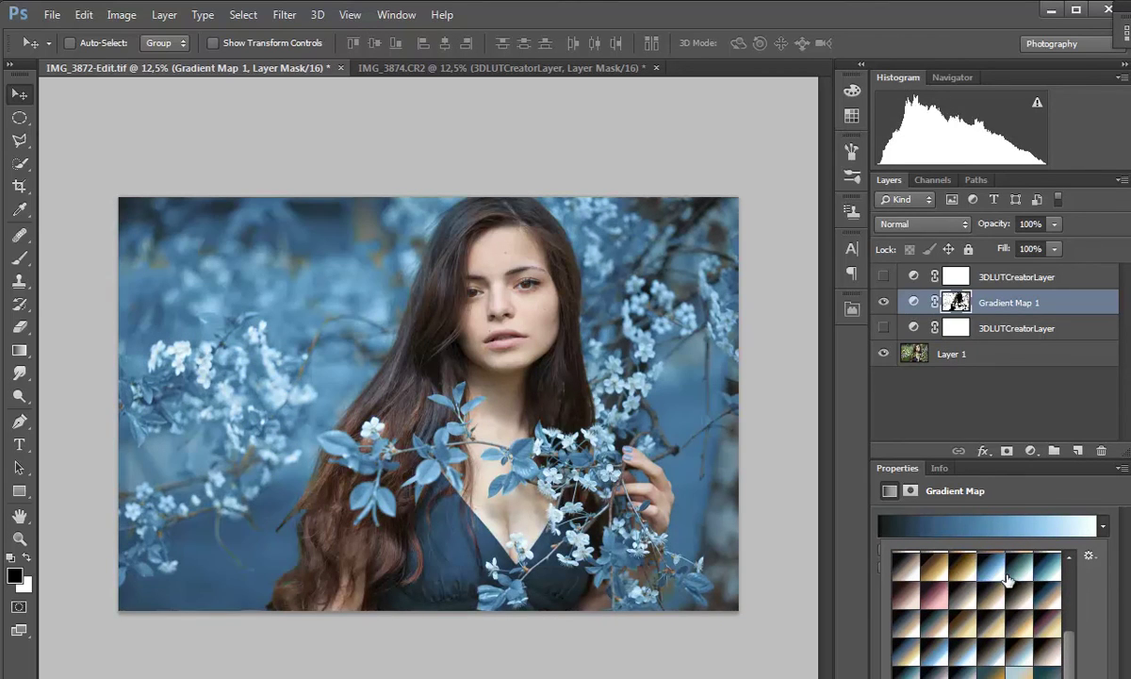
left_click(1047, 572)
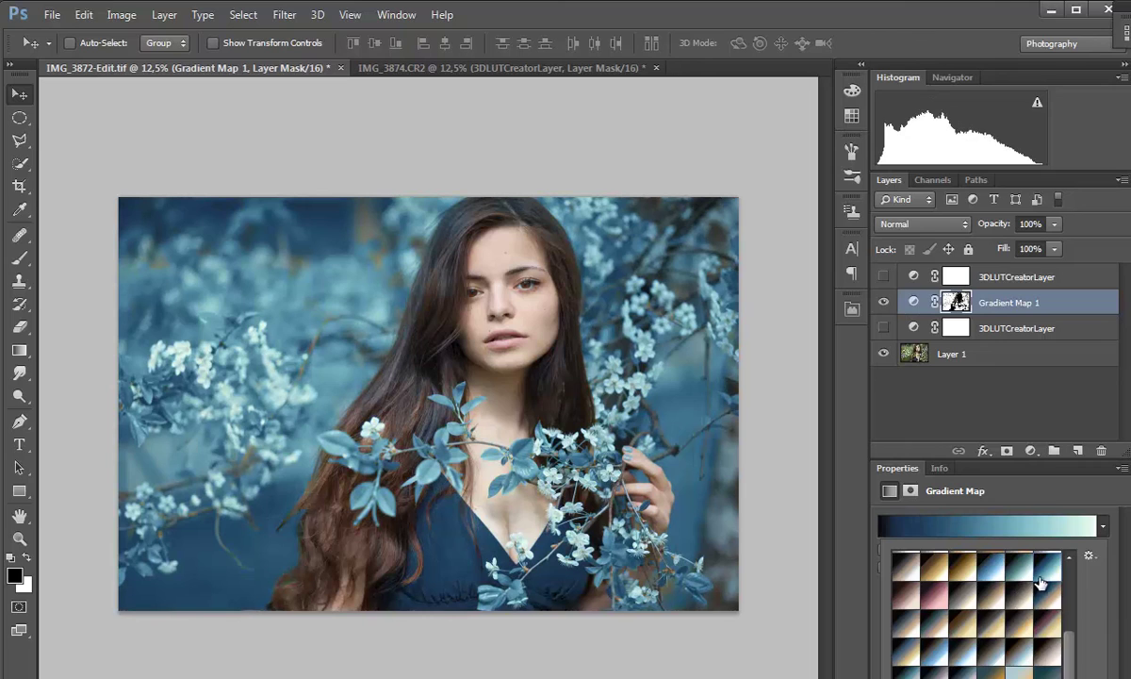
left_click(914, 302)
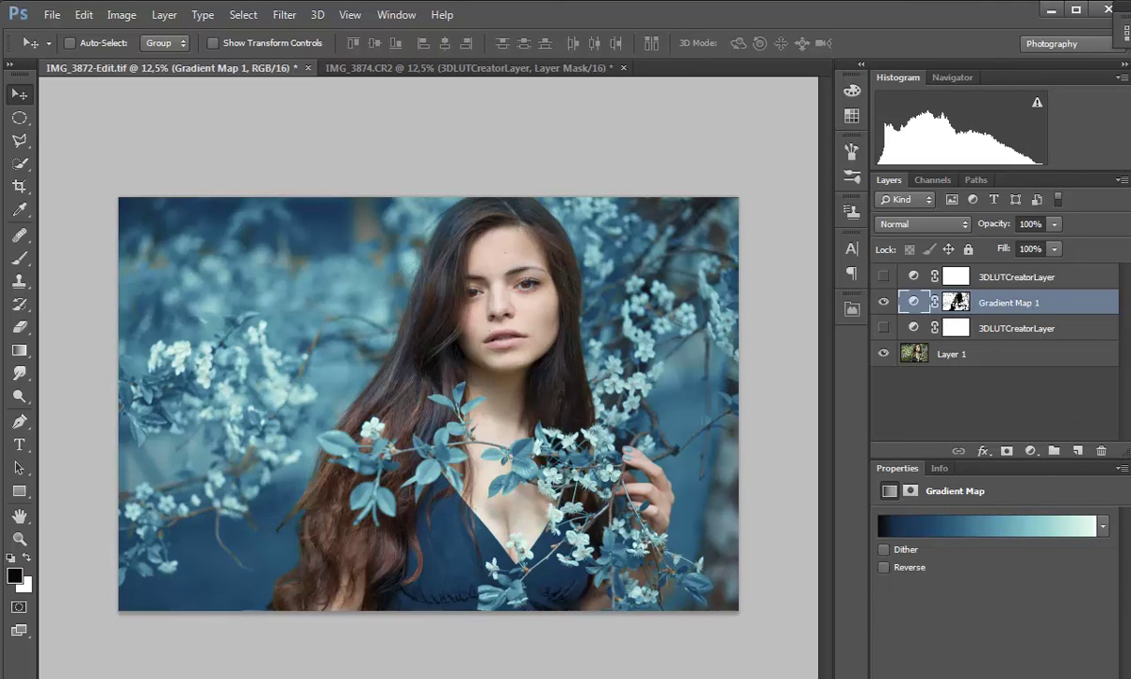
key("alt+Tab")
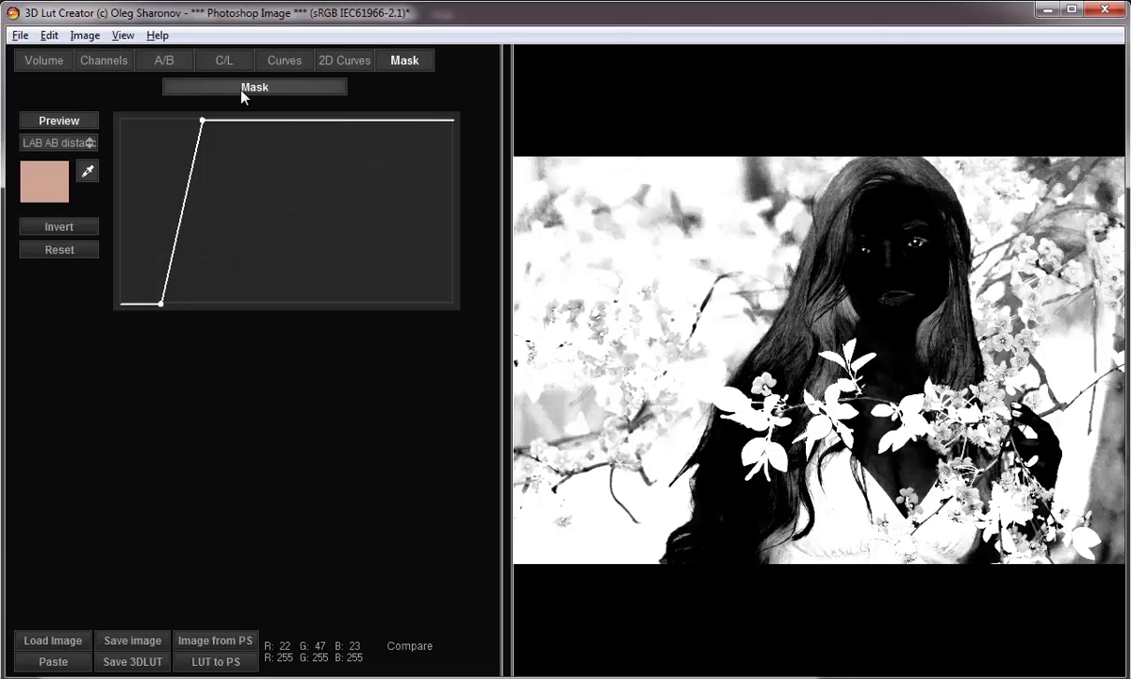